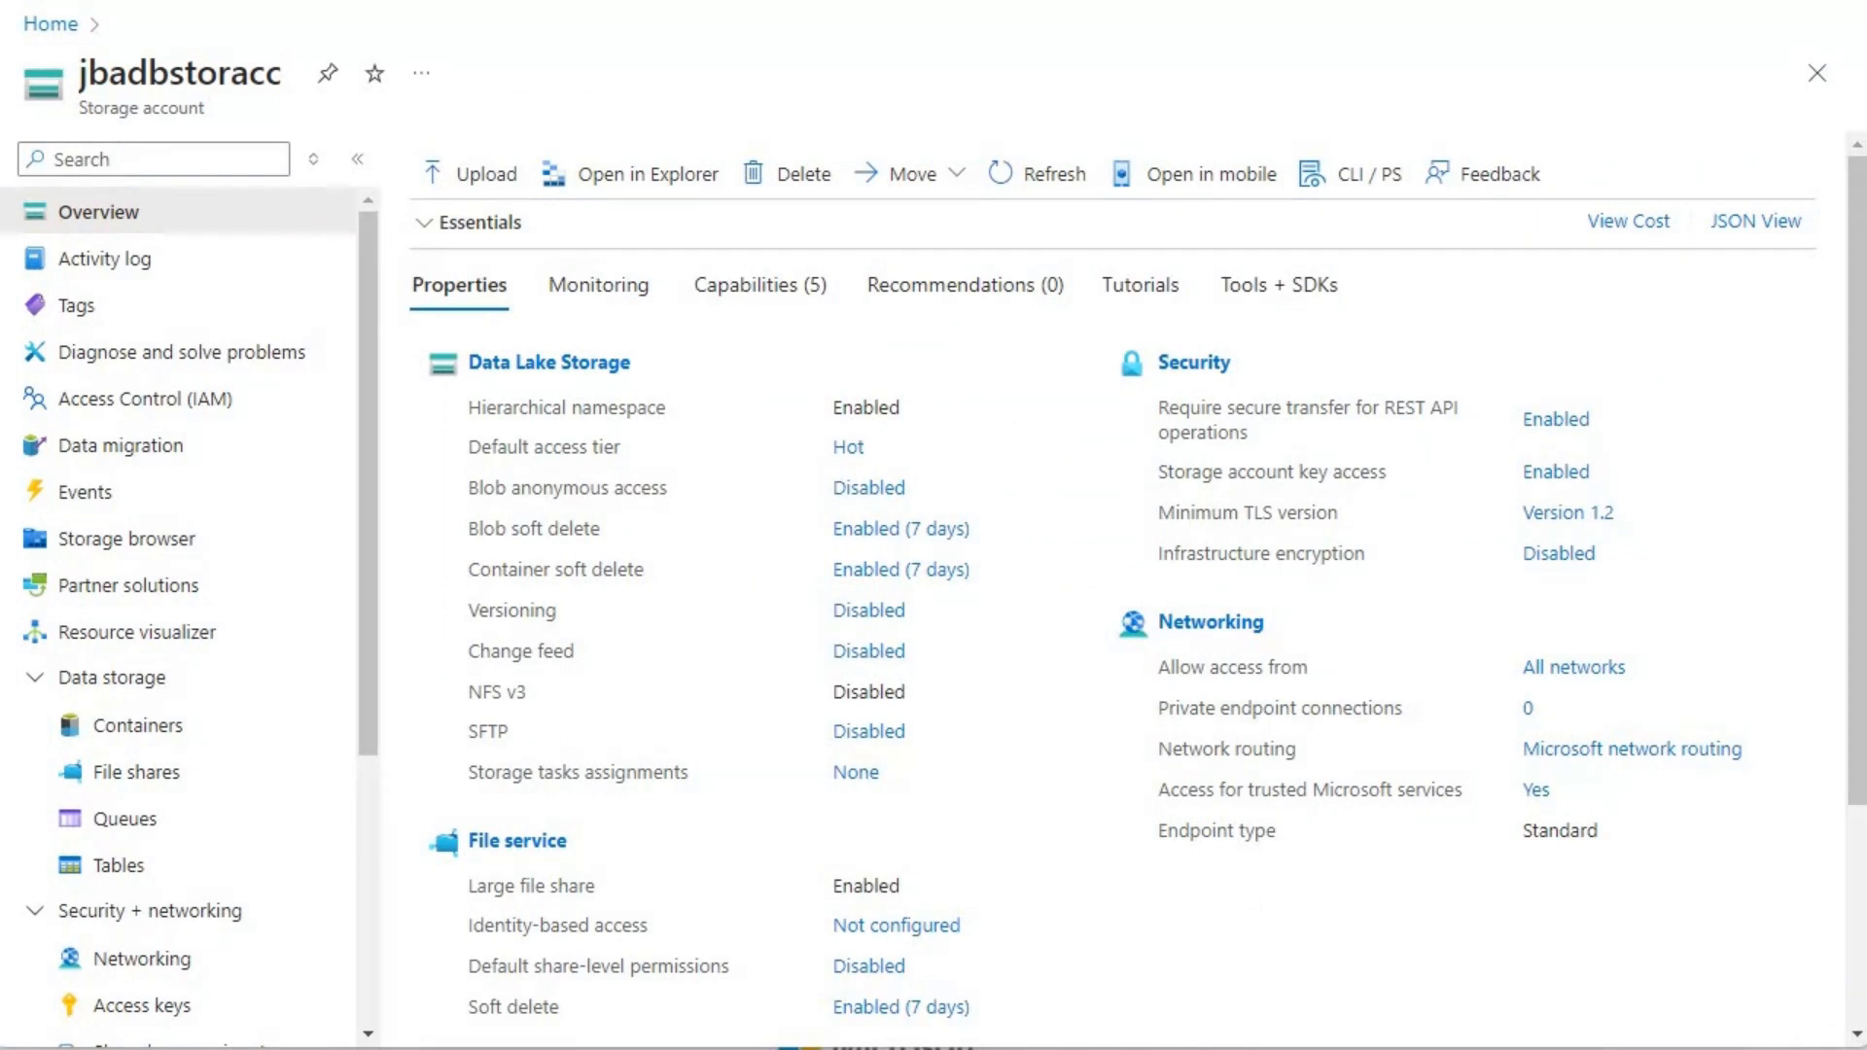
Step: Review the files in the source container of jbadbstoracc, and open the storage account's networking settings
left_click(145, 725)
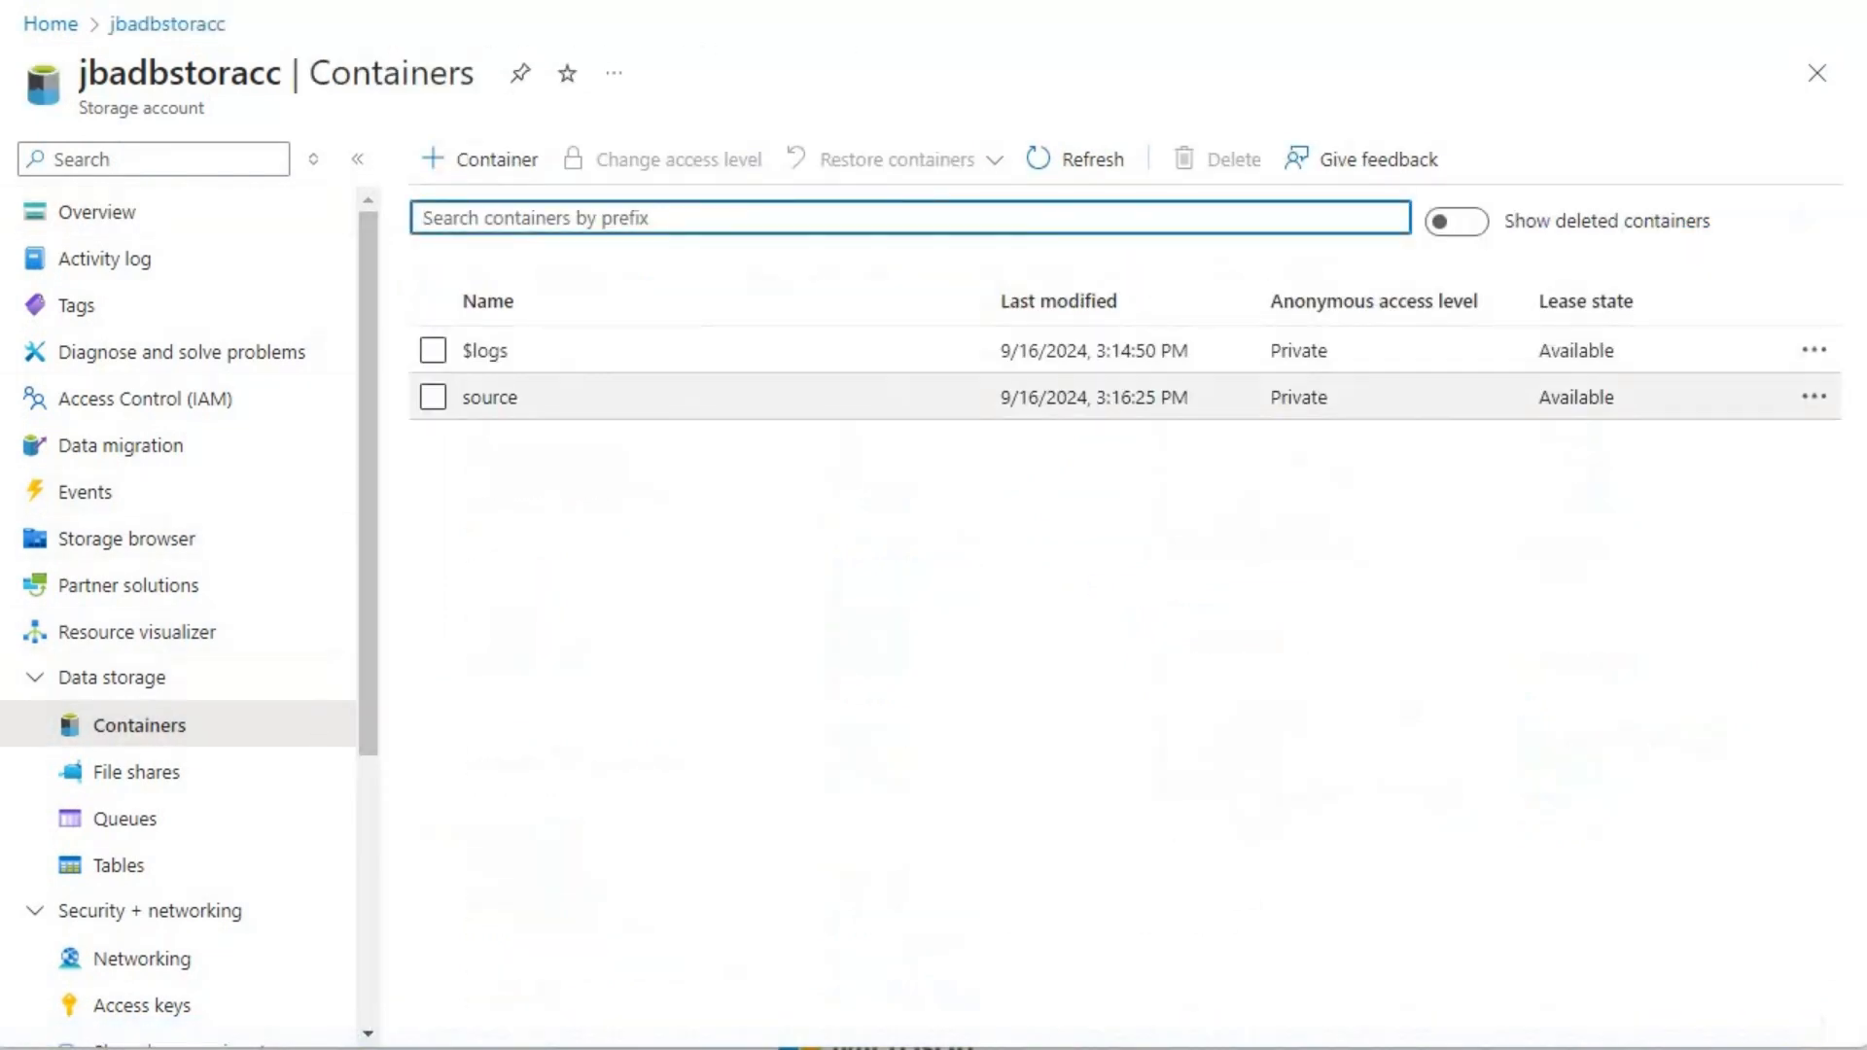
left_click(490, 398)
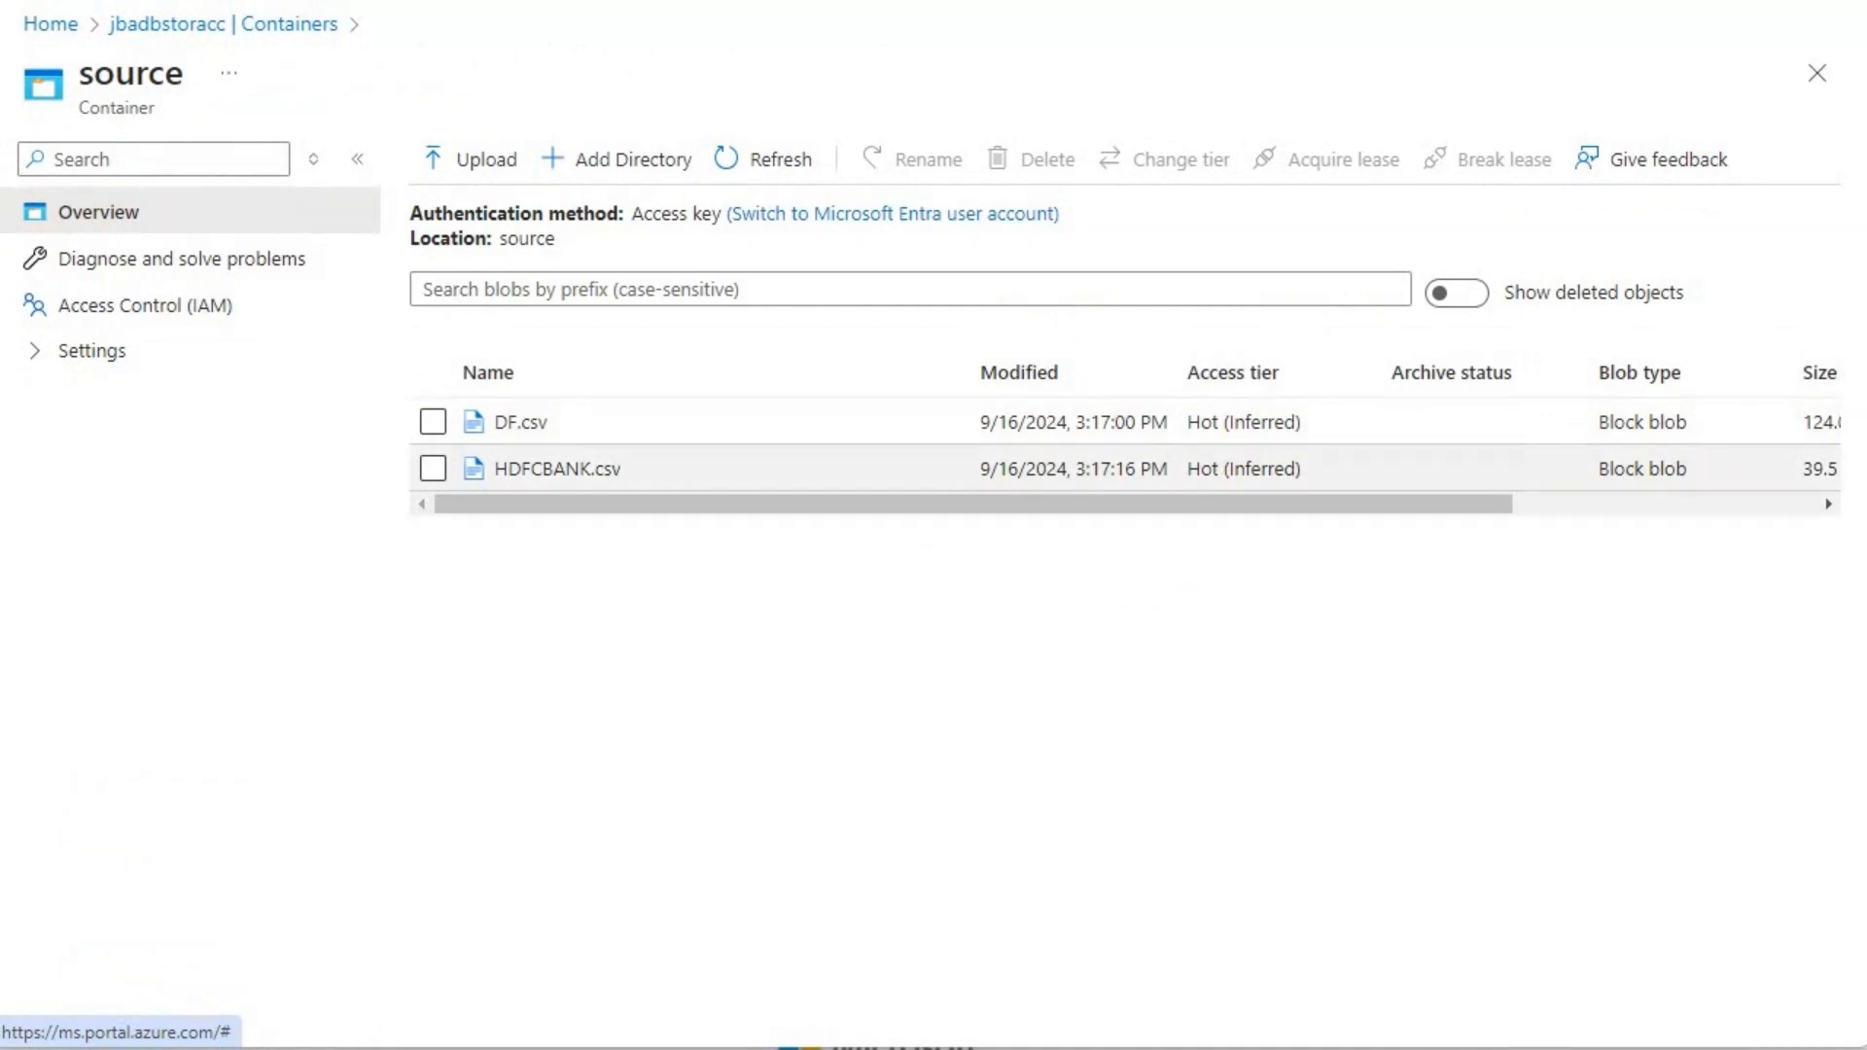
left_click(194, 23)
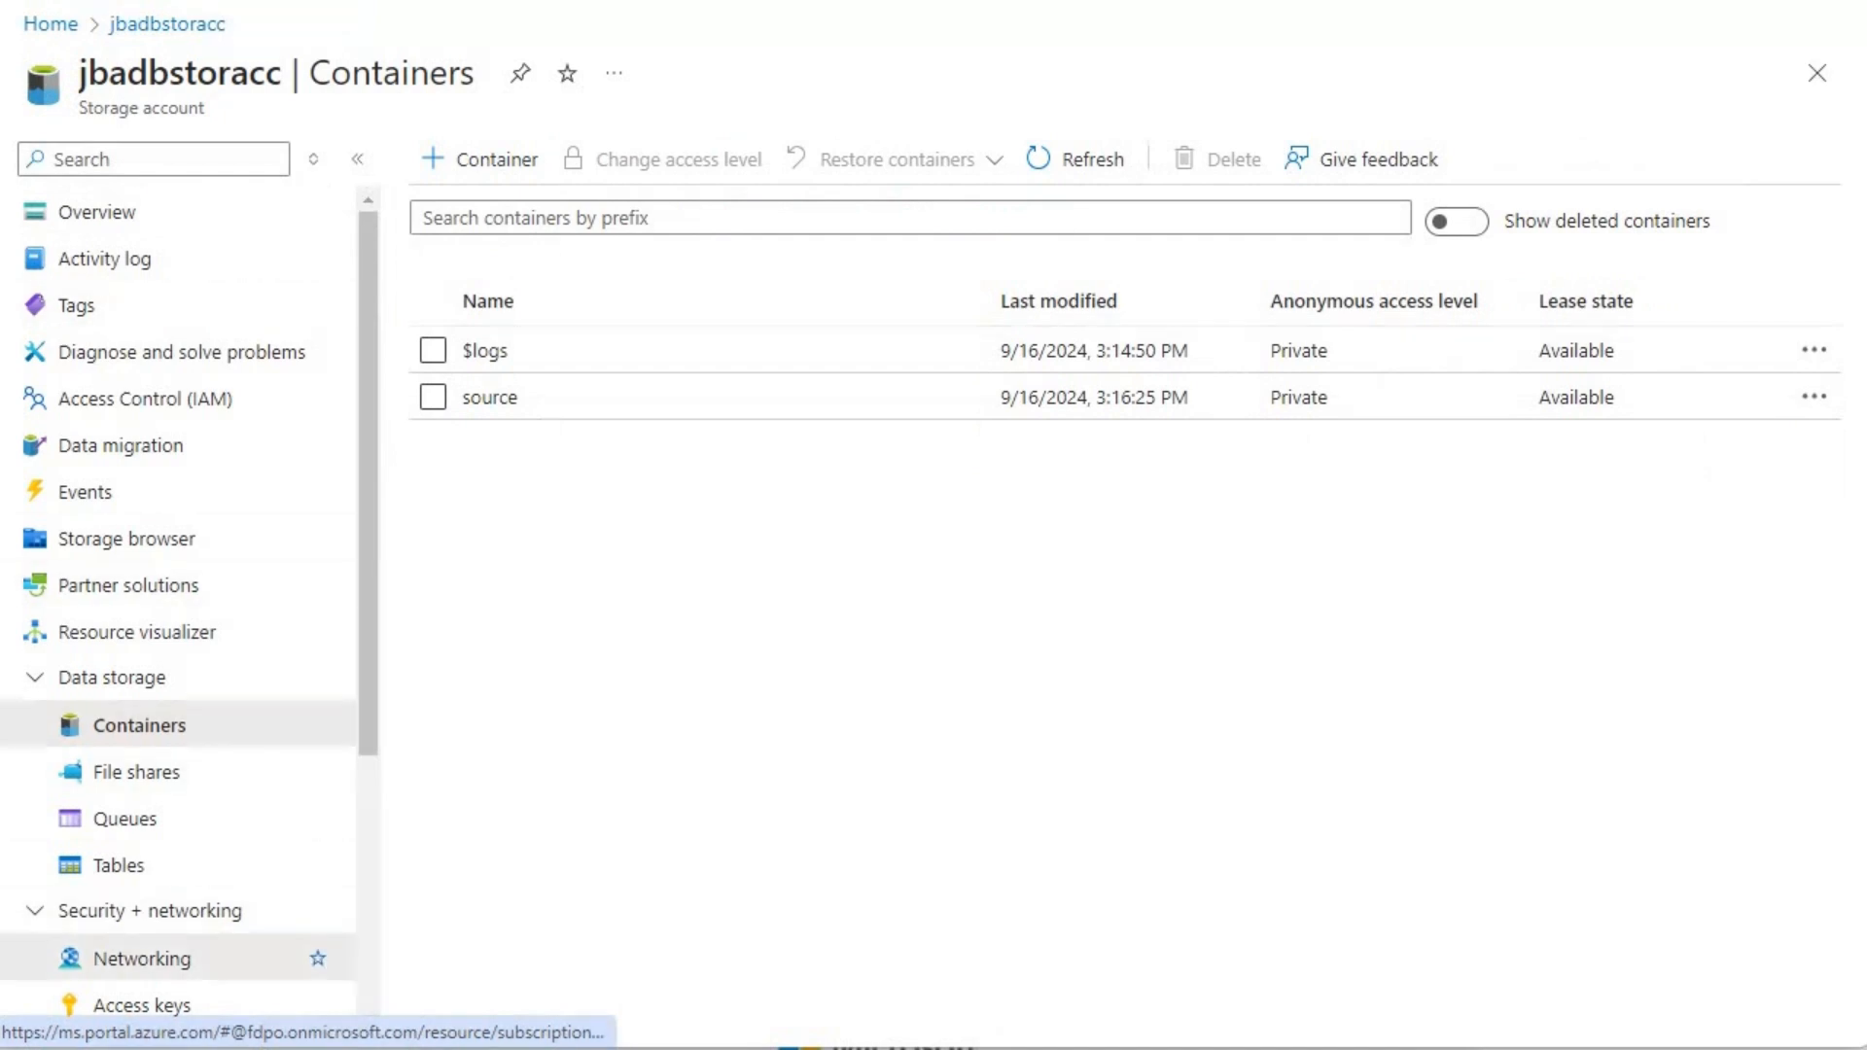
left_click(142, 959)
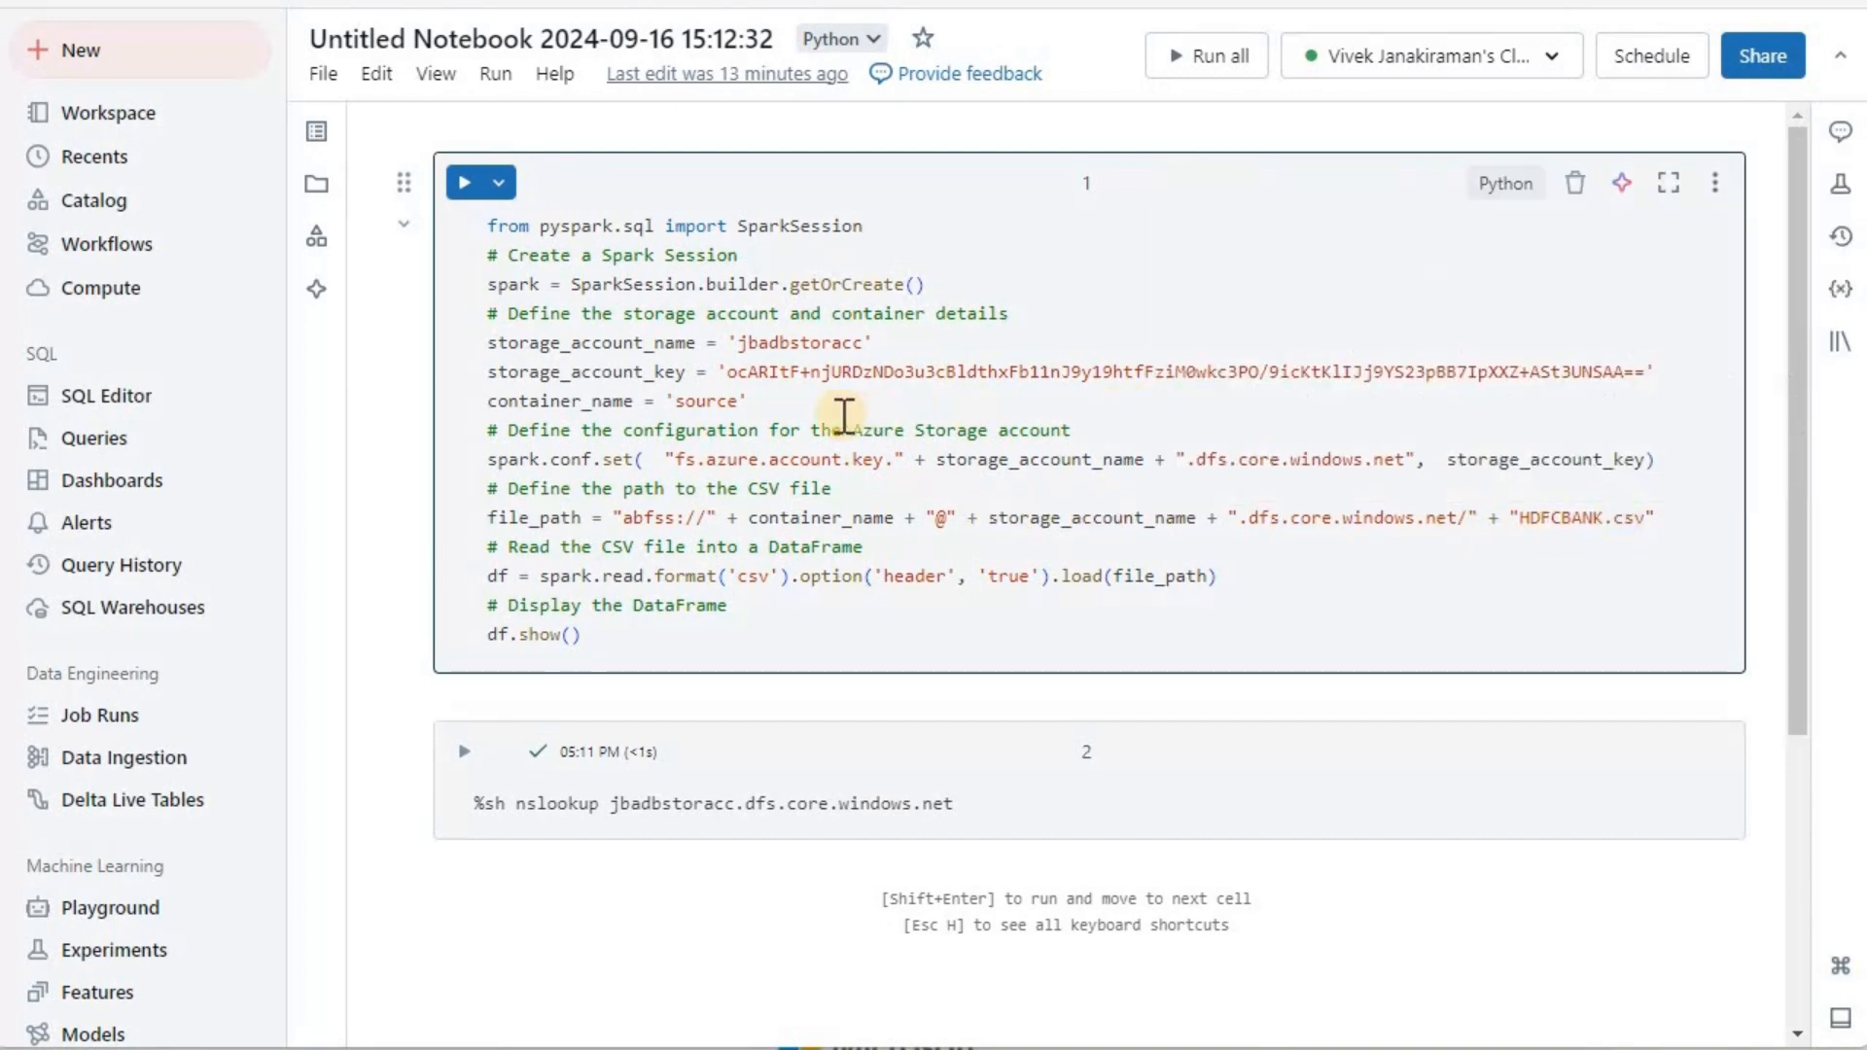
Step: Switch to the Databricks notebook, run the first cell to read HDFCBANK.csv from the source container, and review its output
left_click(465, 185)
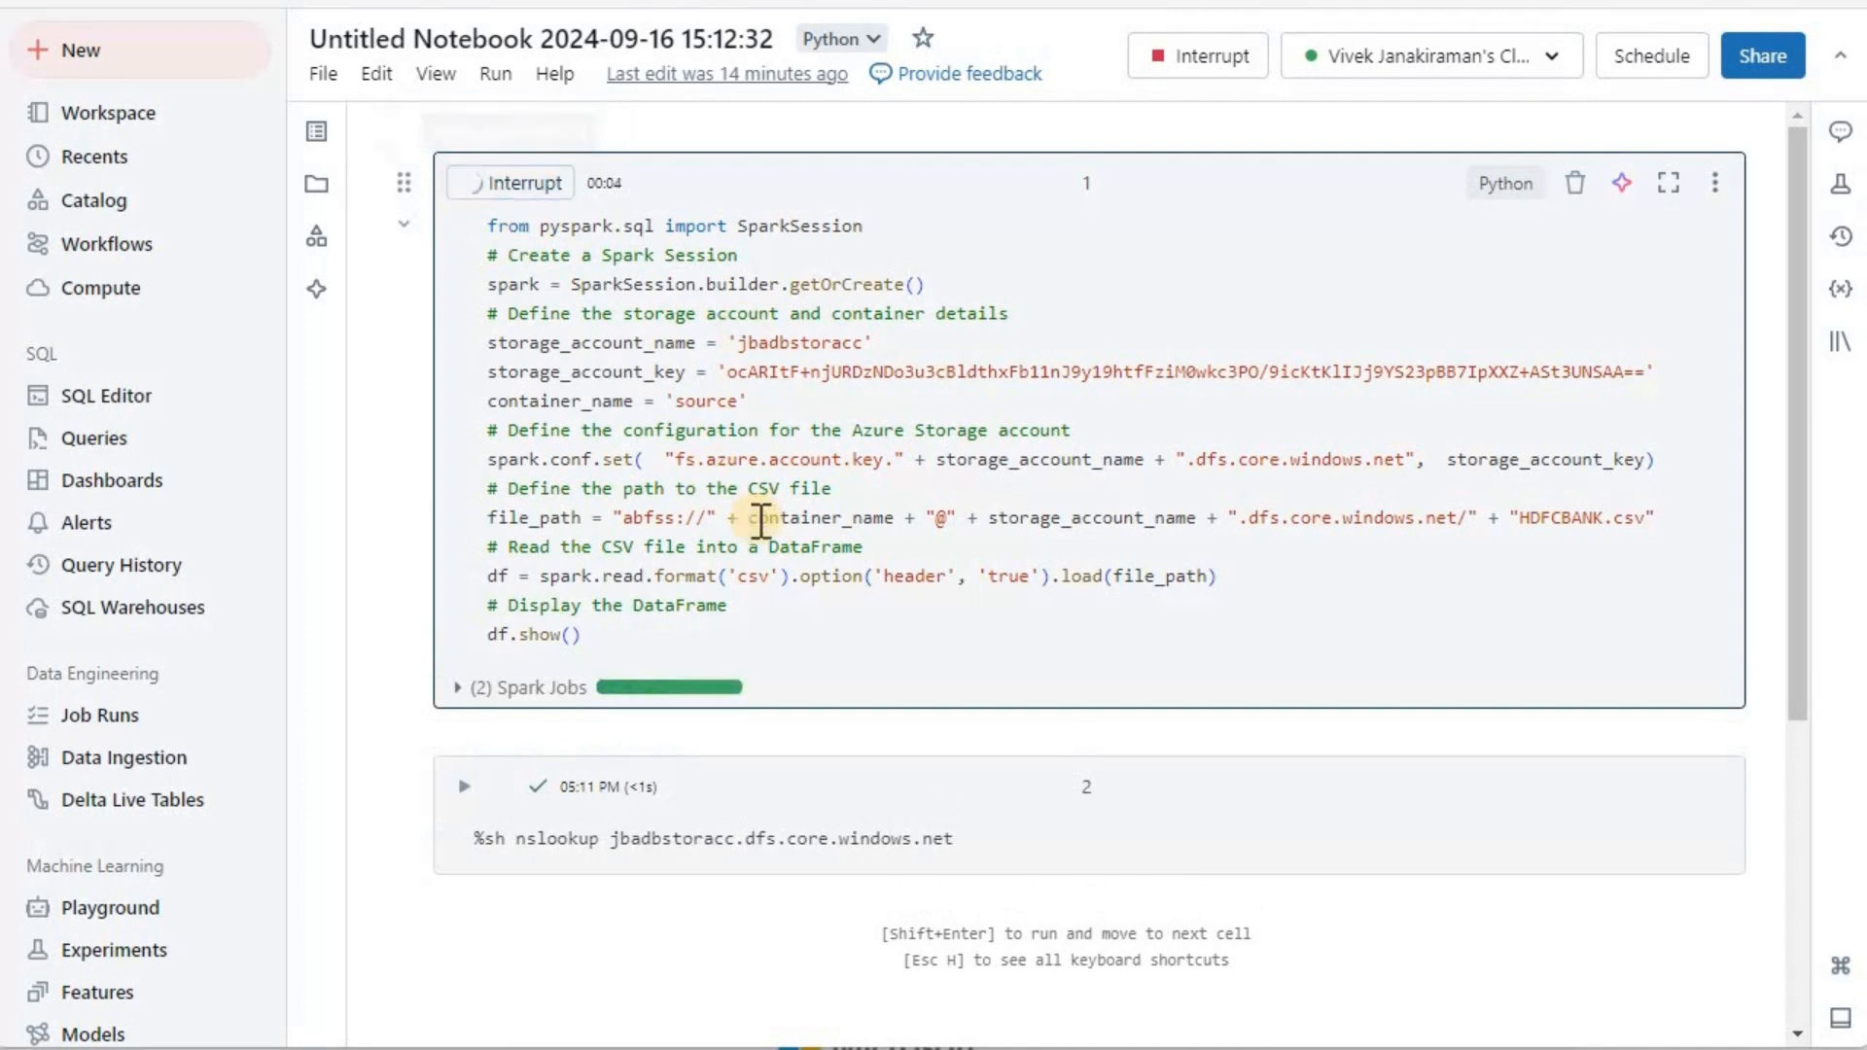
scroll(880, 758, "down", 3)
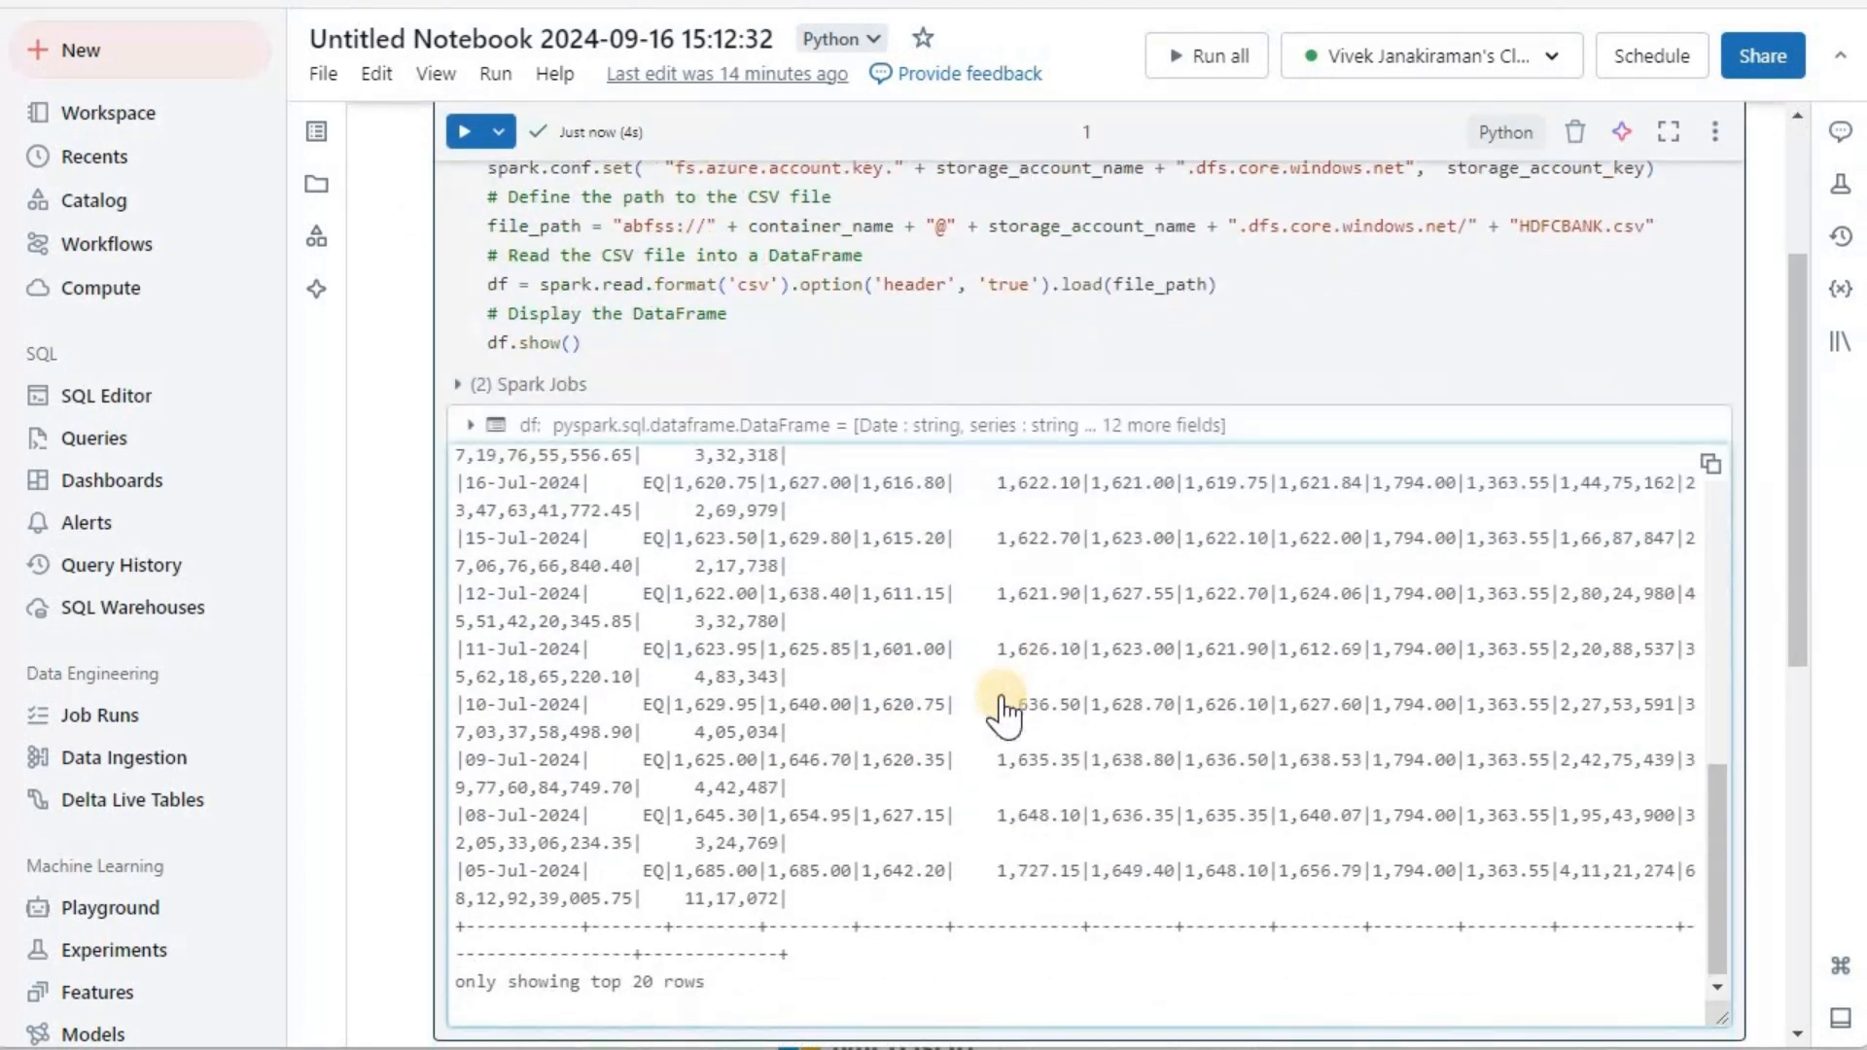
scroll(1400, 421, "up", 2)
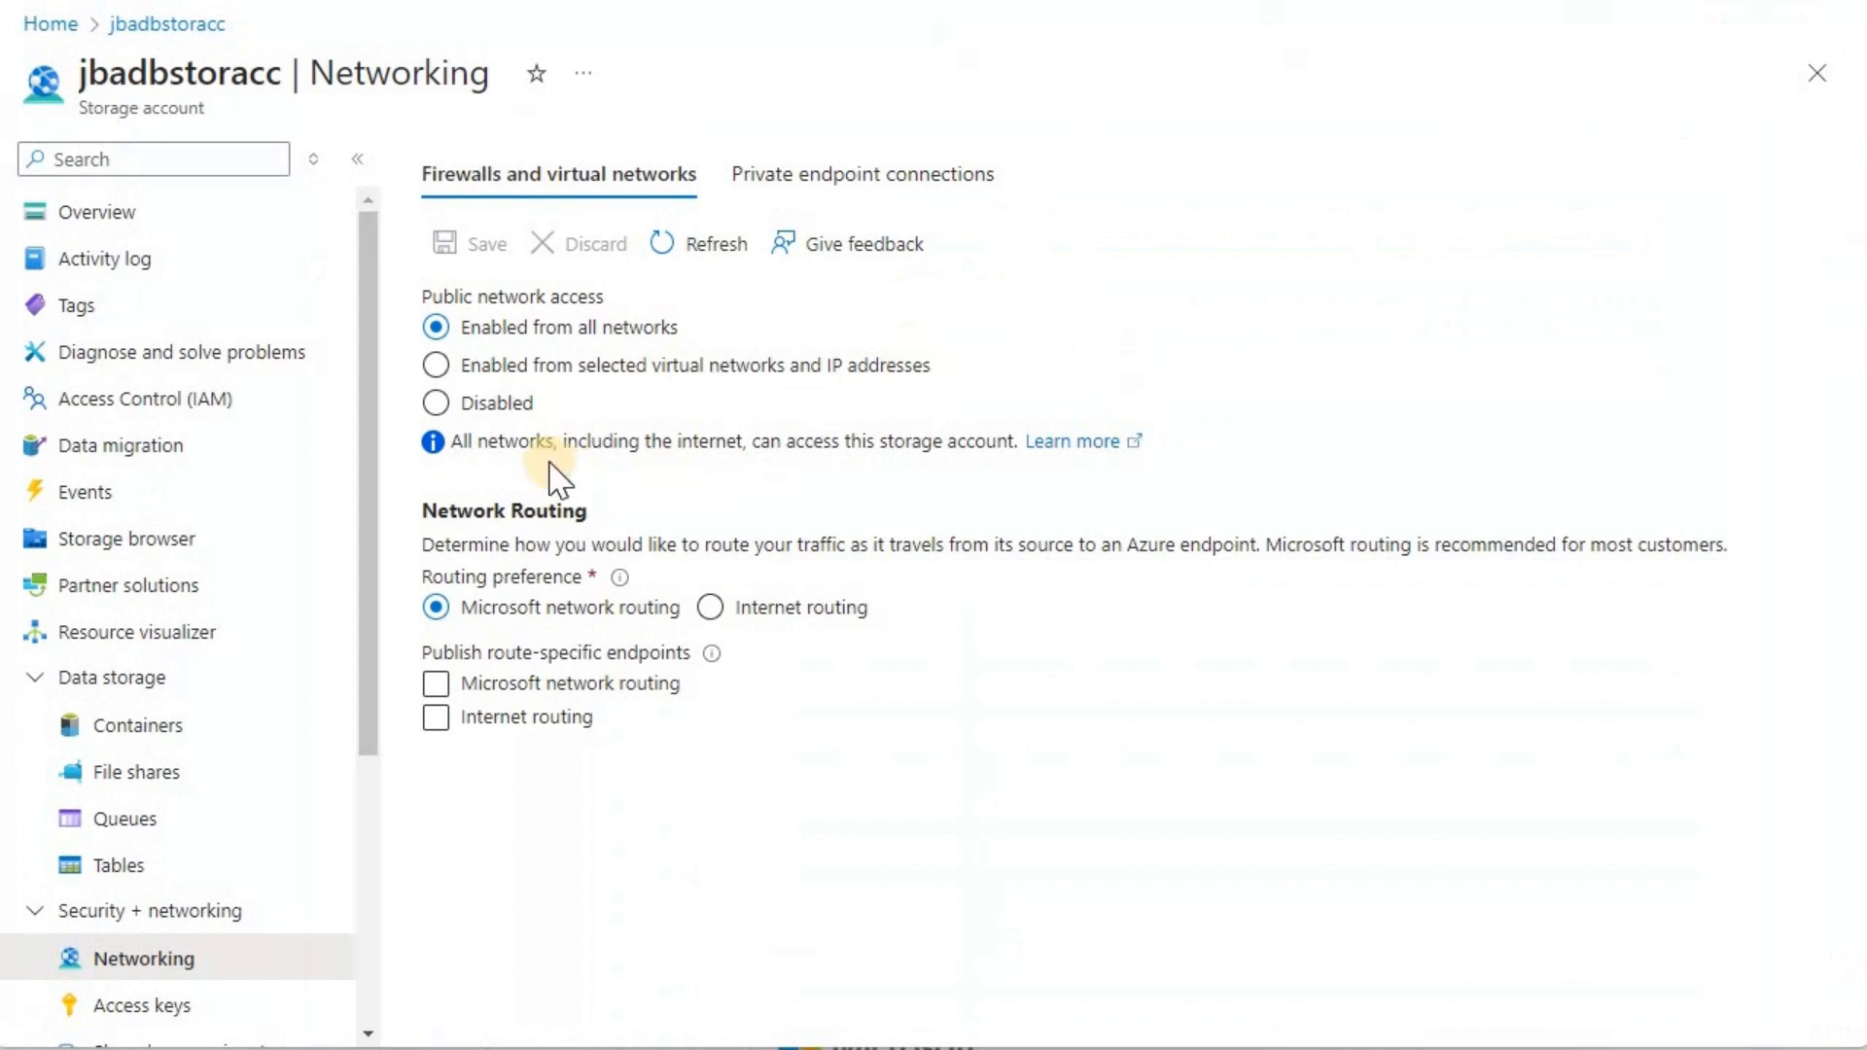
Step: Switch to the jbadbstoracc networking settings, disable public network access, and save the change
left_click(437, 404)
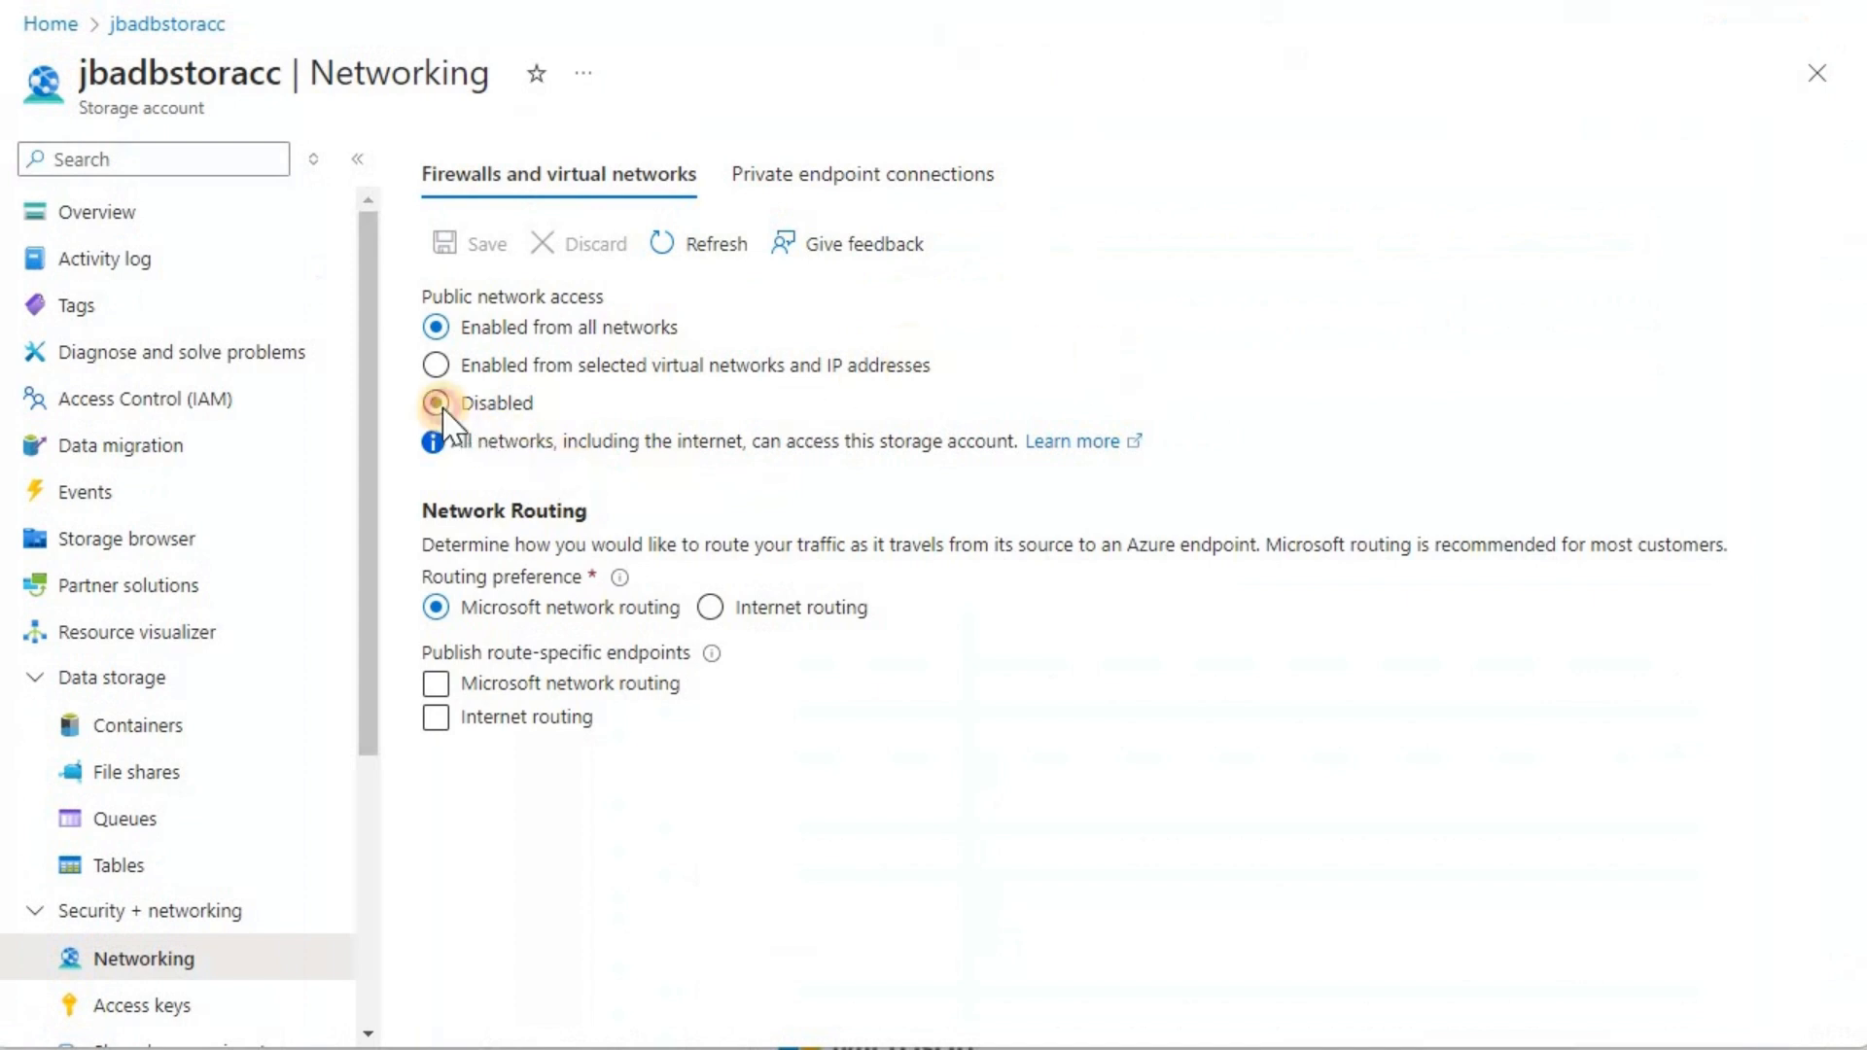
left_click(471, 637)
left_click(486, 251)
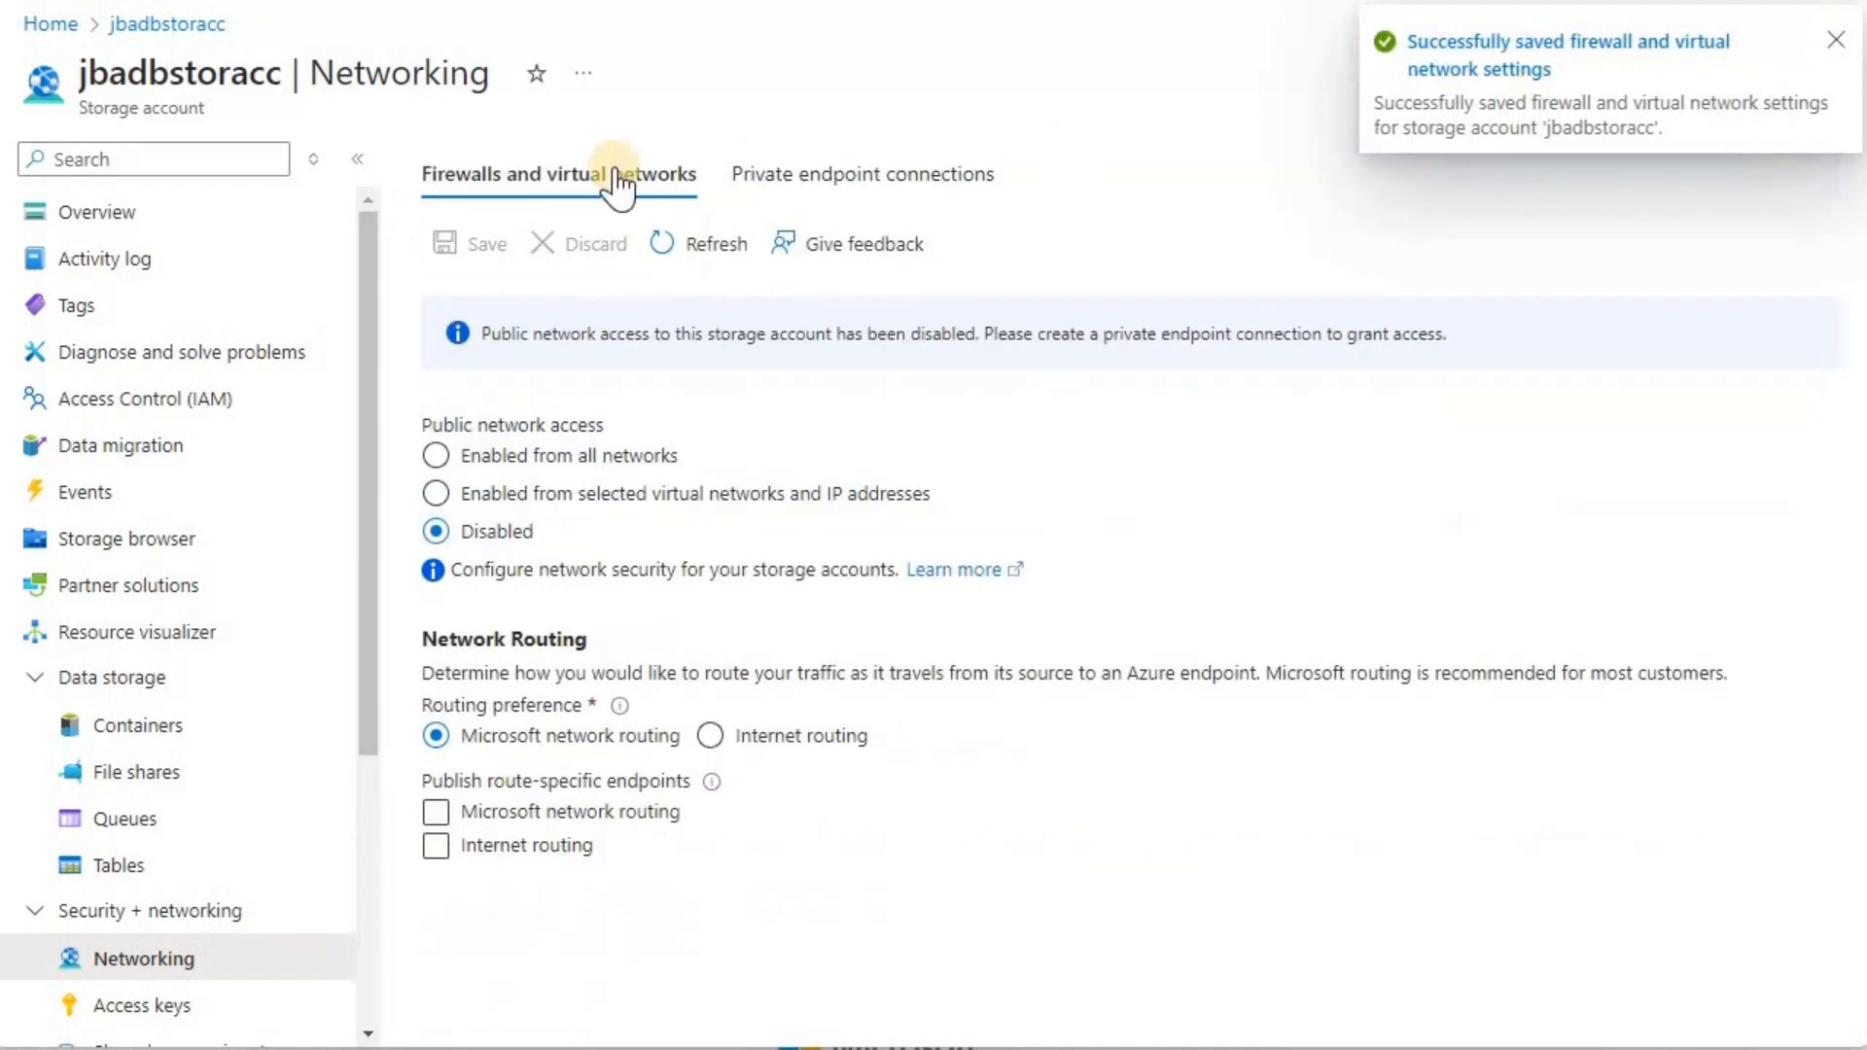
left_click(155, 1006)
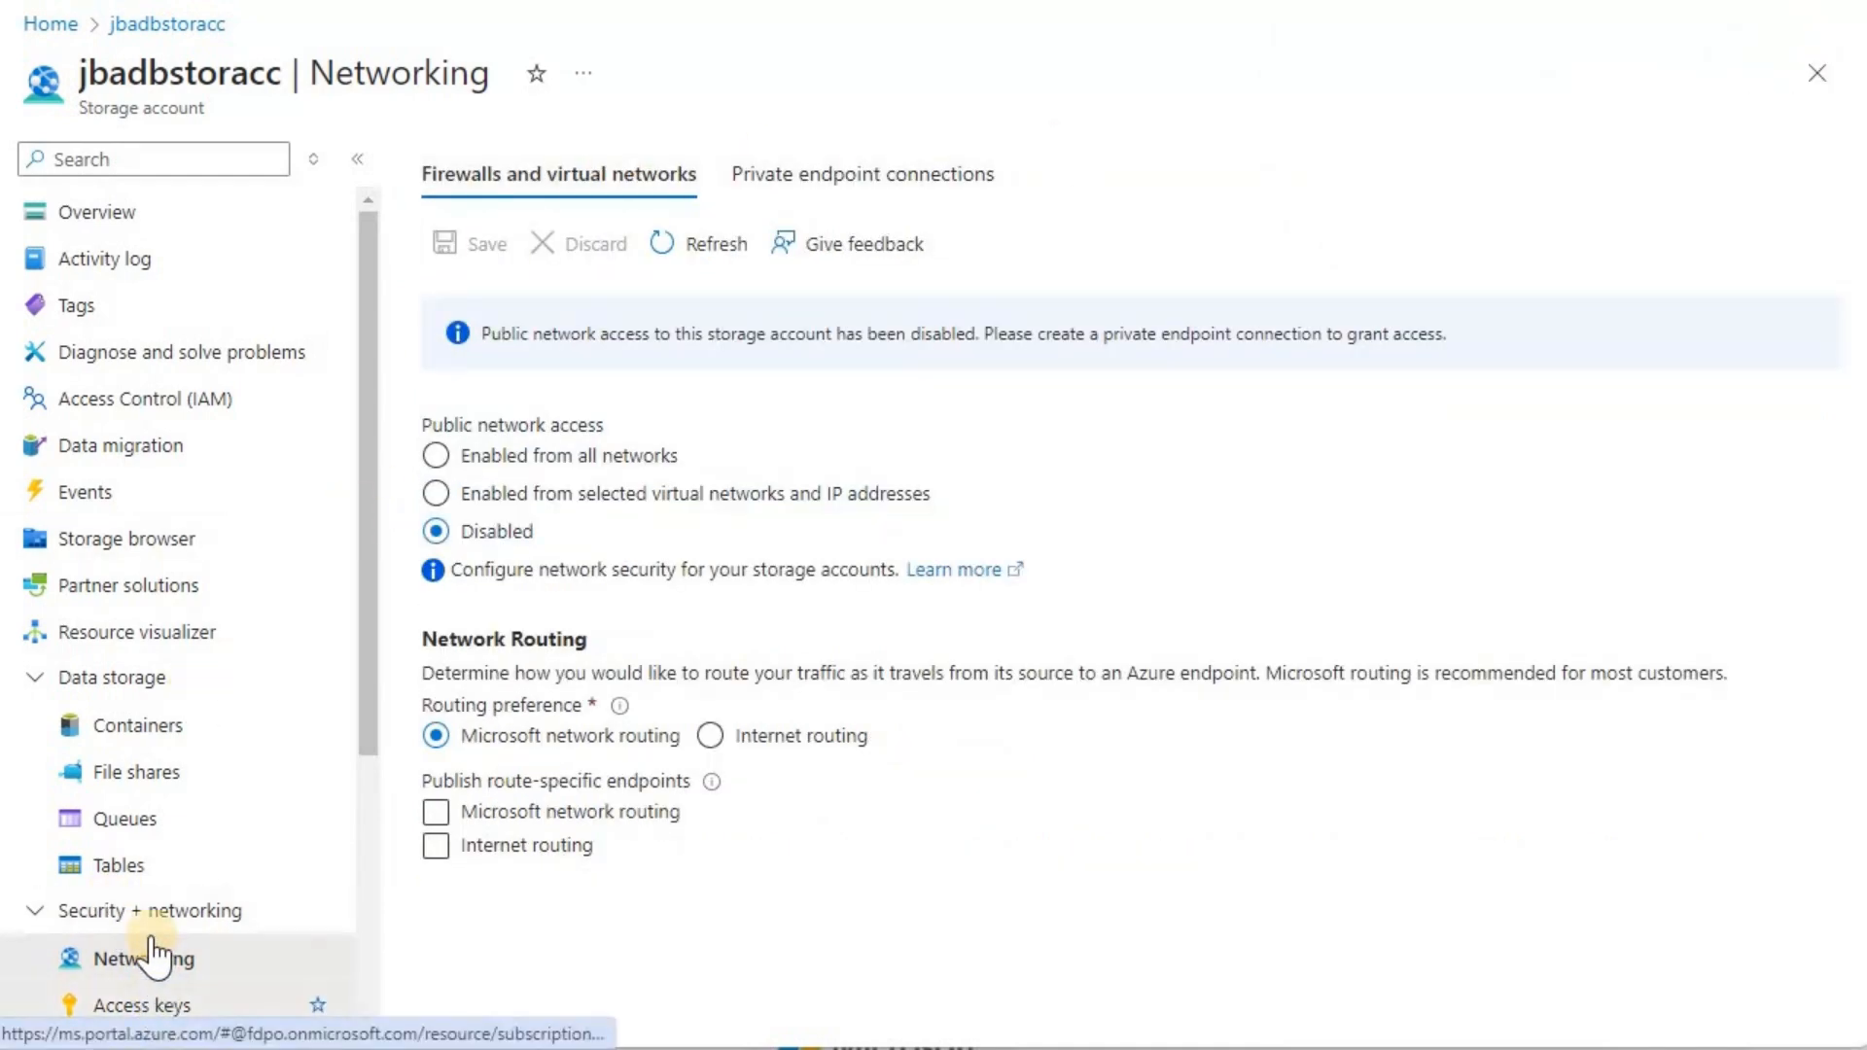
left_click(141, 962)
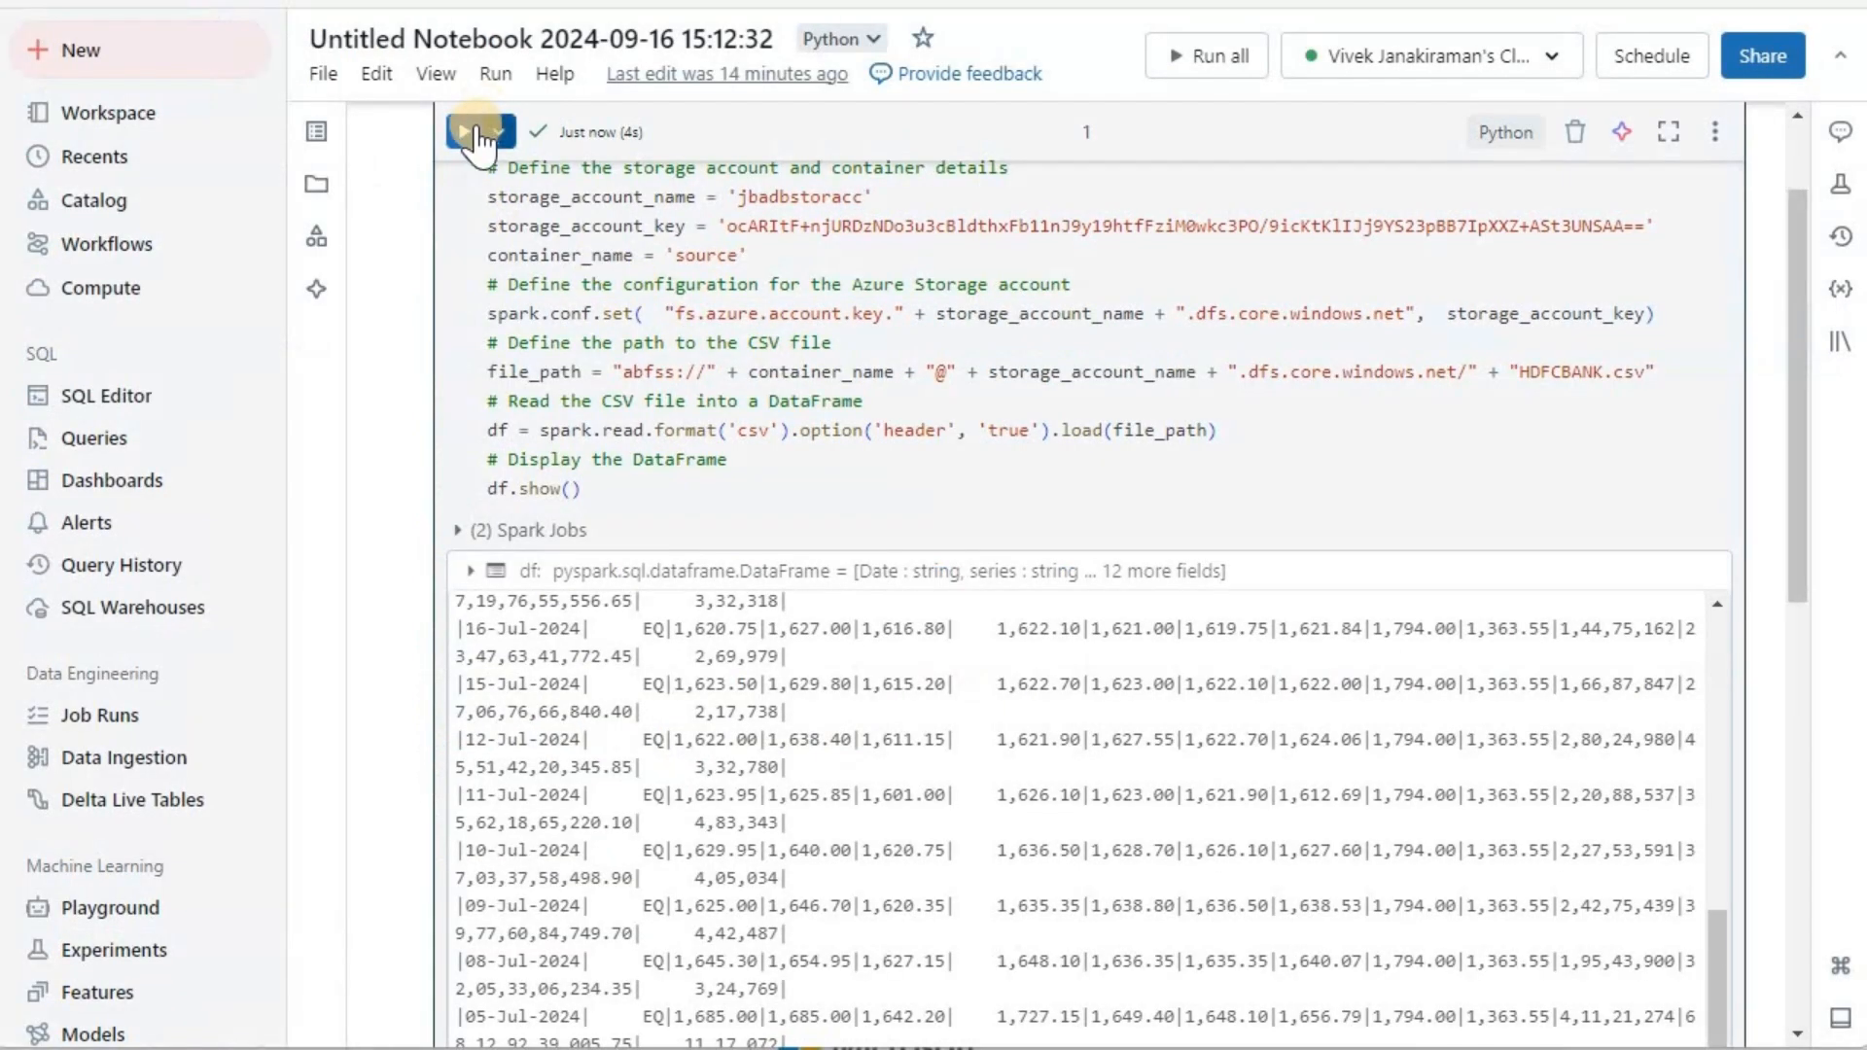
Step: Rerun the notebook's first cell to test reading HDFCBANK.csv, and recheck the storage account's public network access setting
left_click(466, 134)
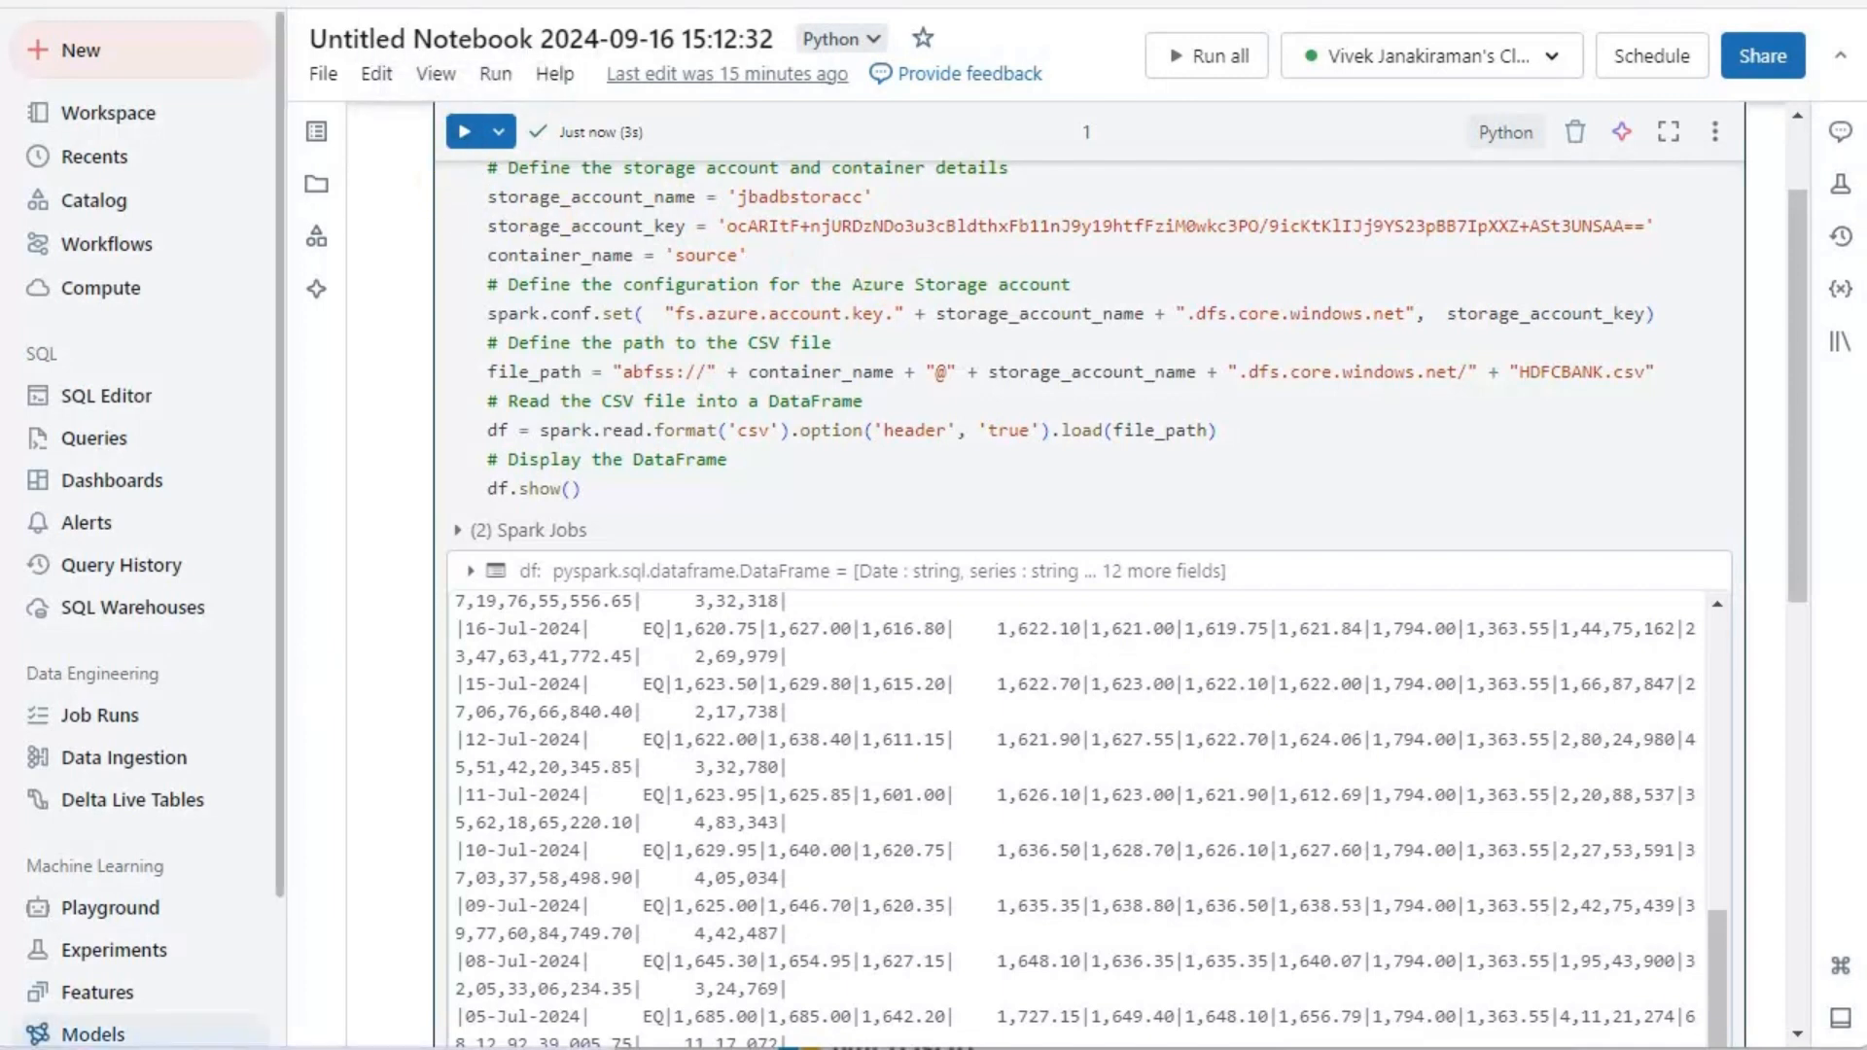
left_click(463, 133)
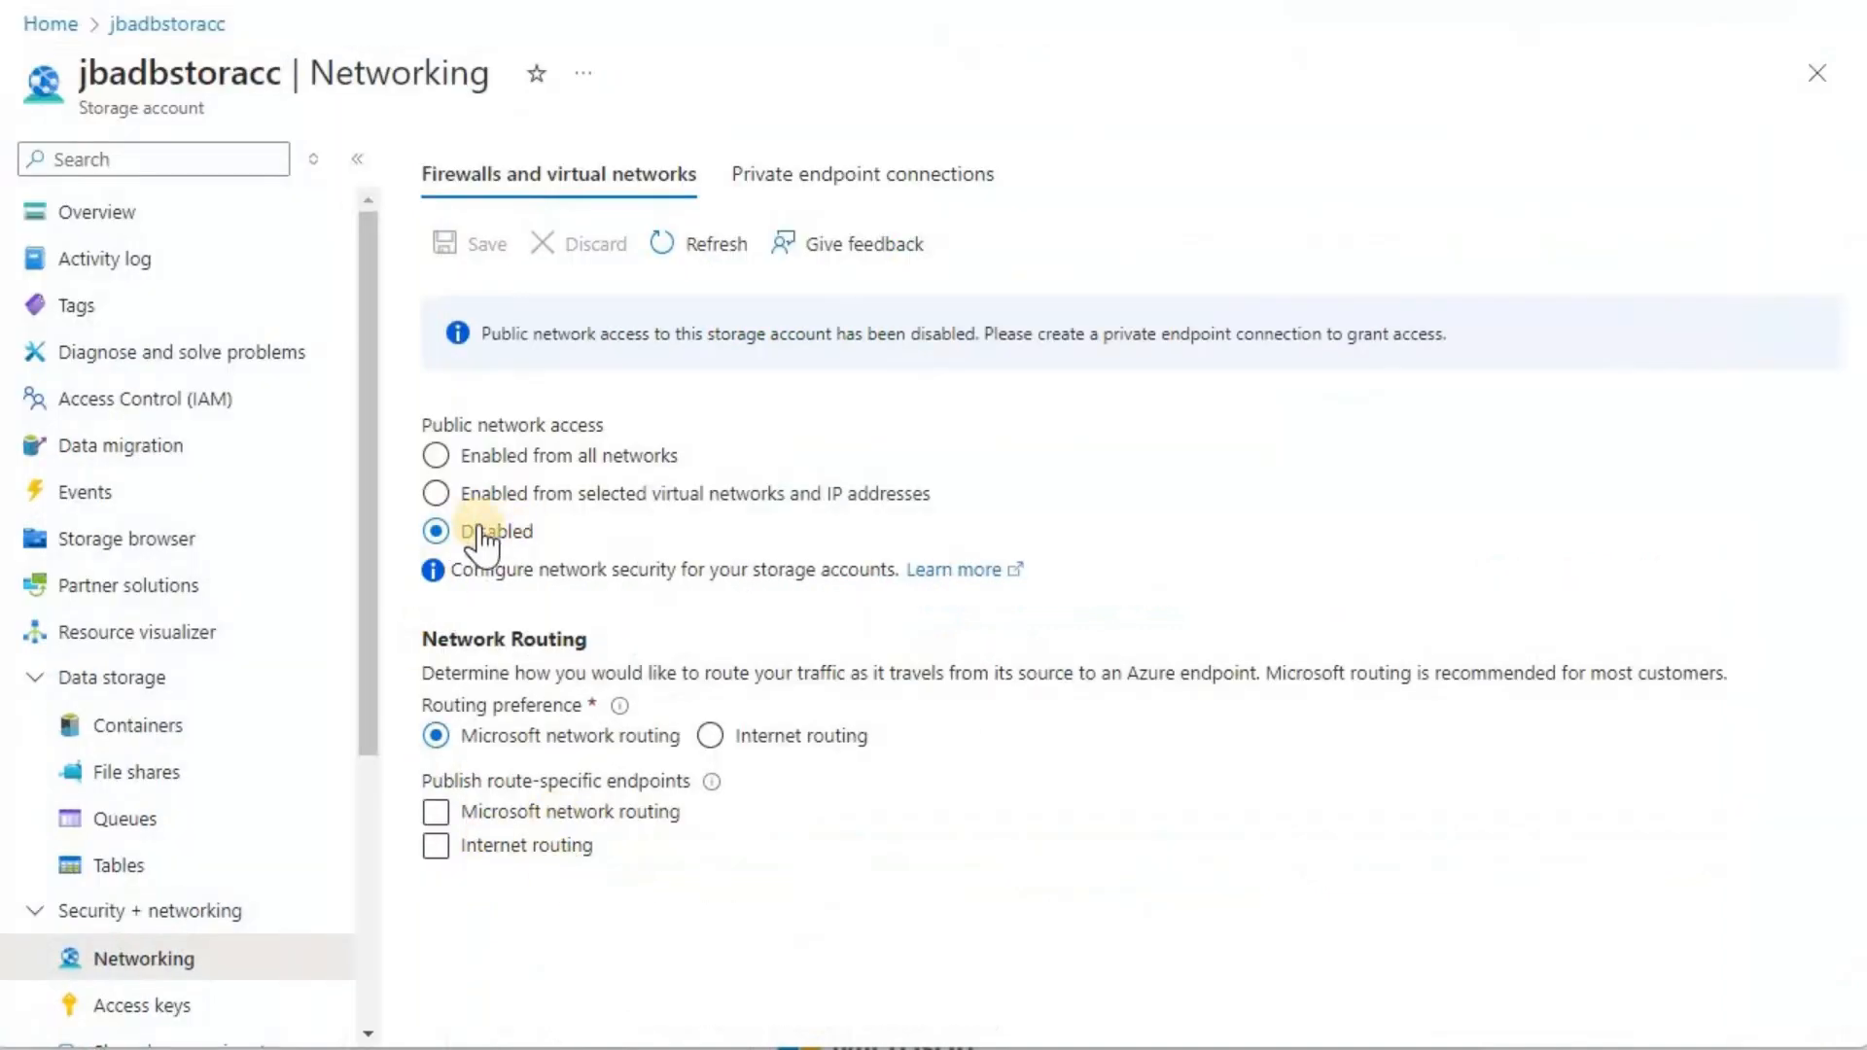
left_click(437, 530)
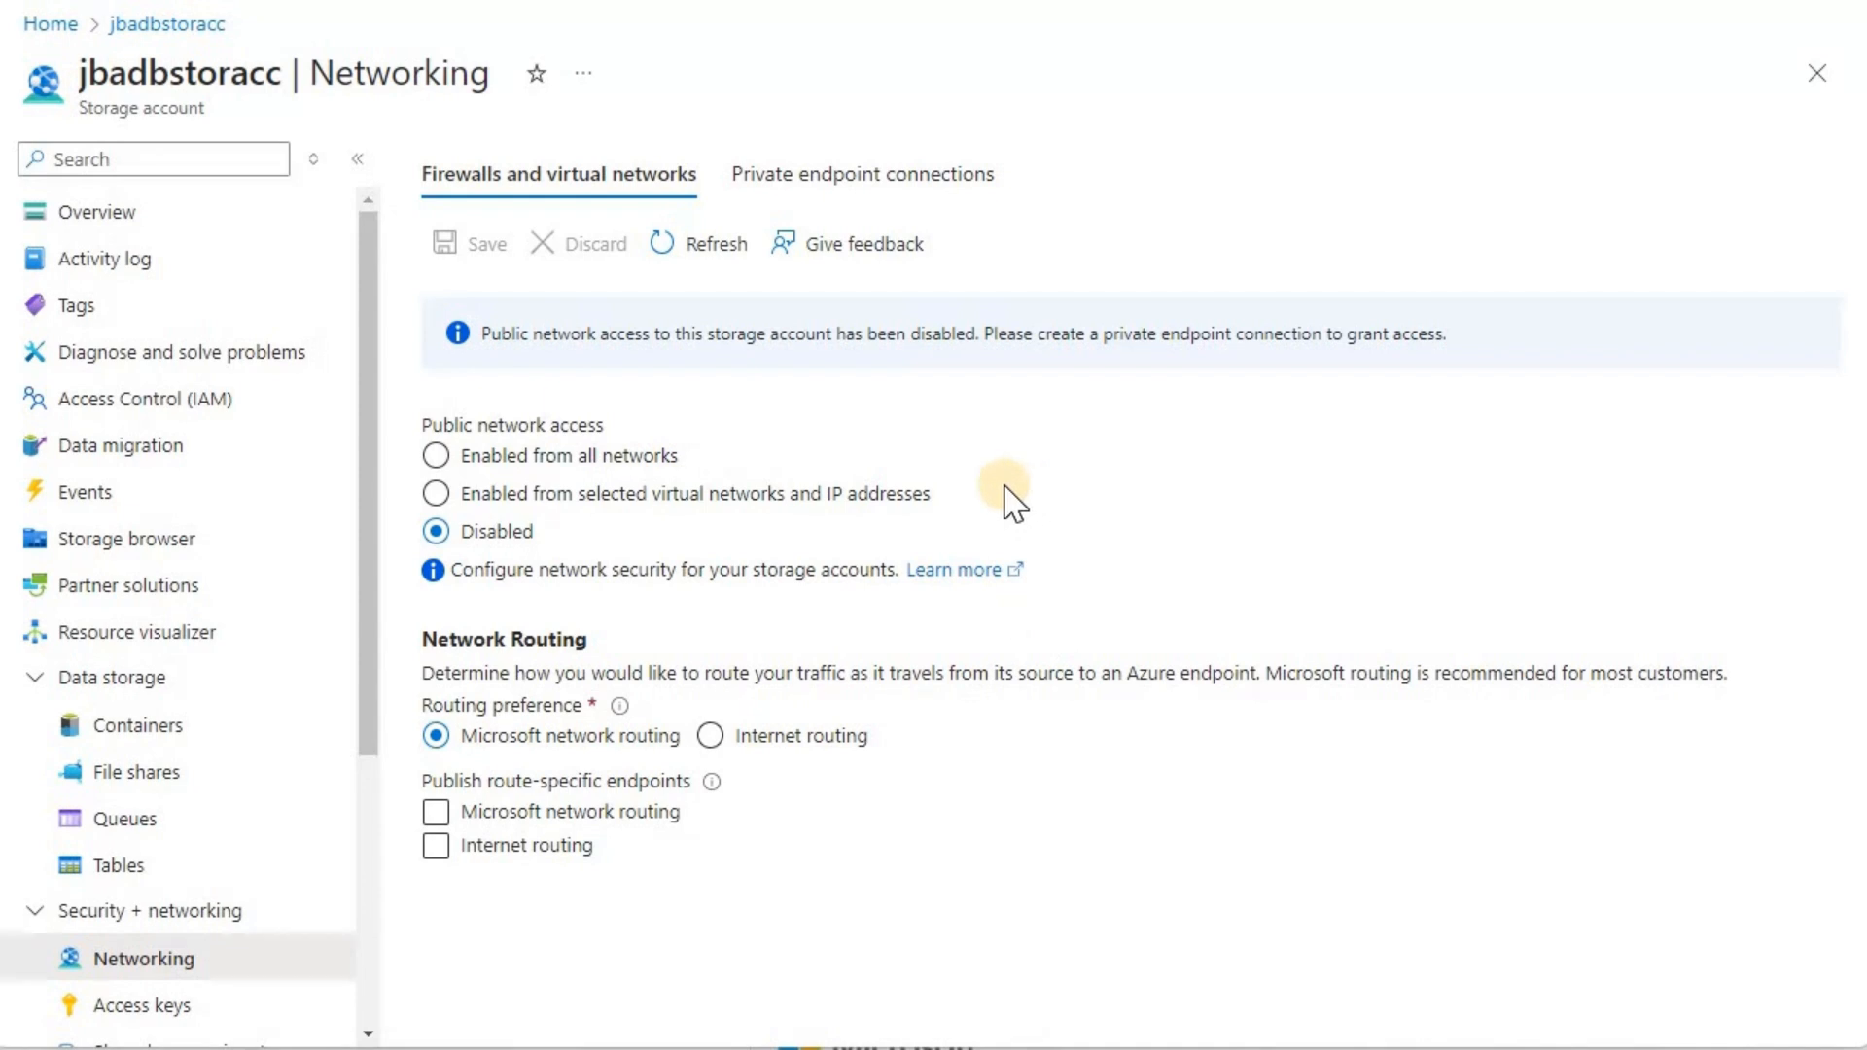
Step: Switch to the adb-vnet-si Databricks service and examine the subnets of its virtual network vnet-si-adb
left_click(982, 191)
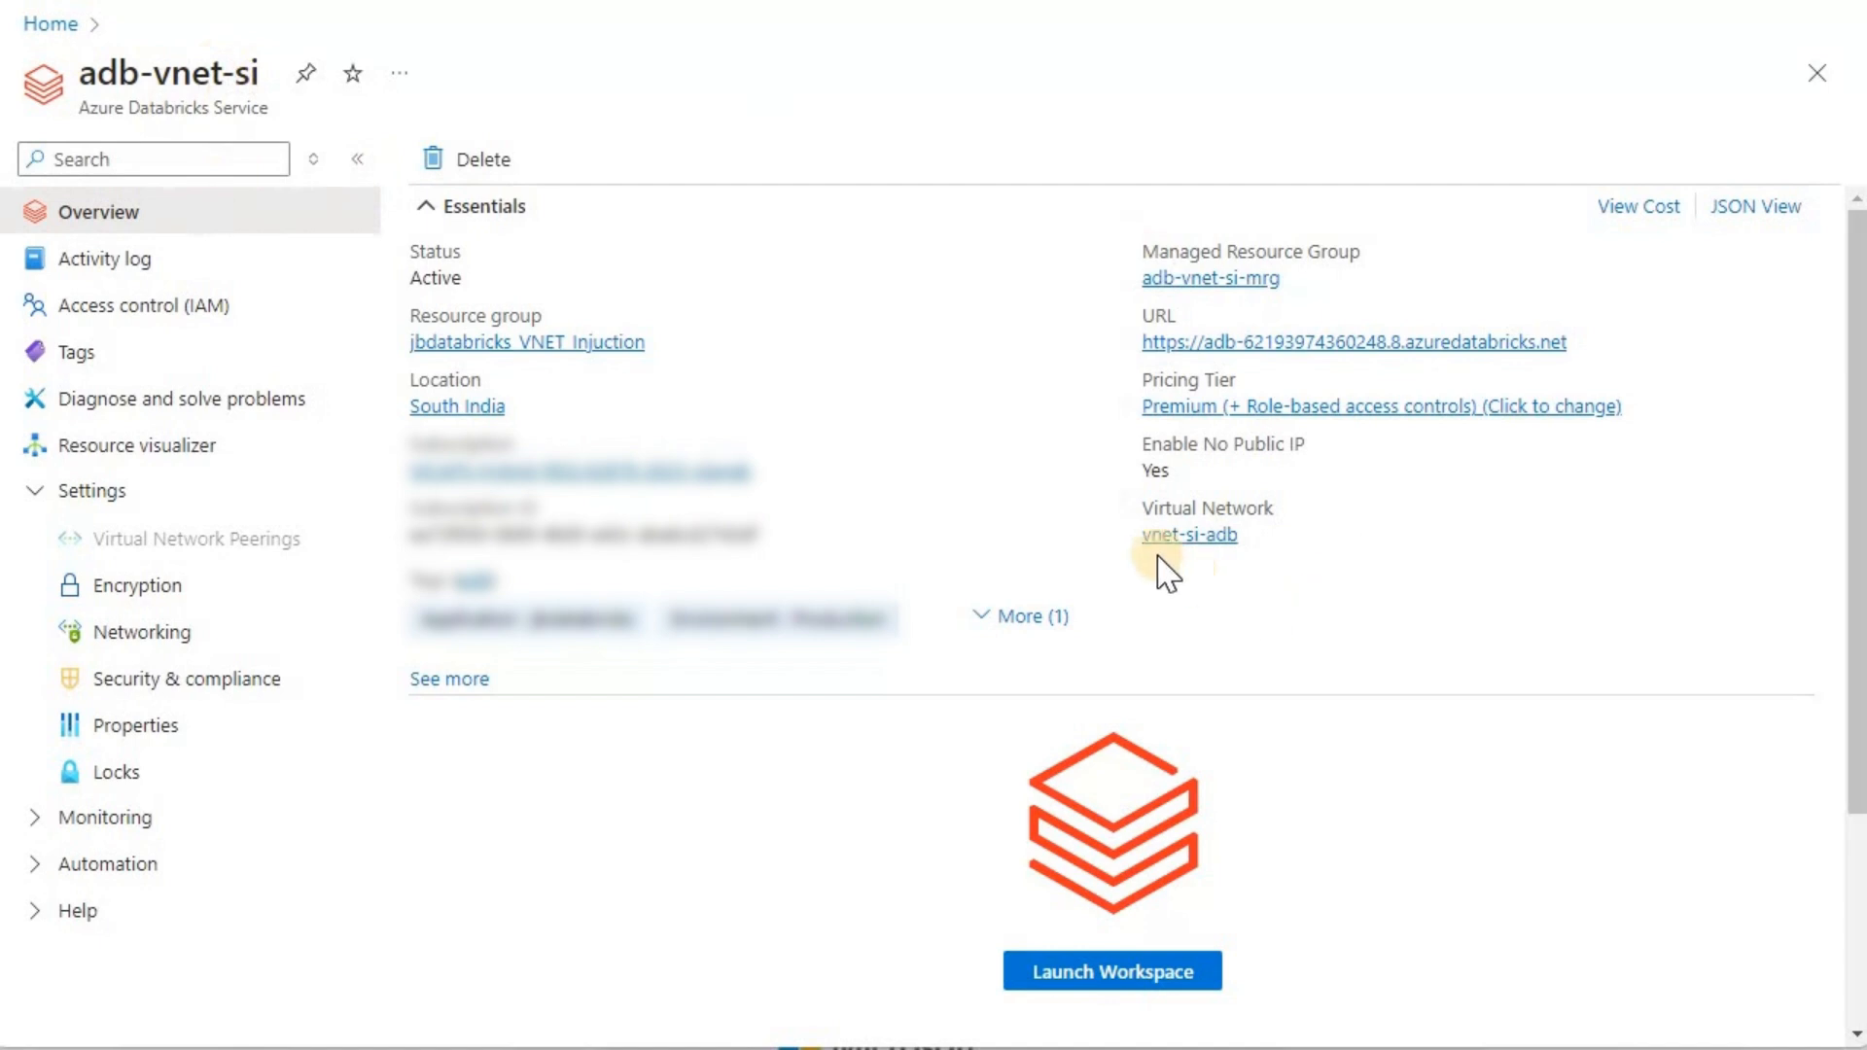
left_click(1180, 537)
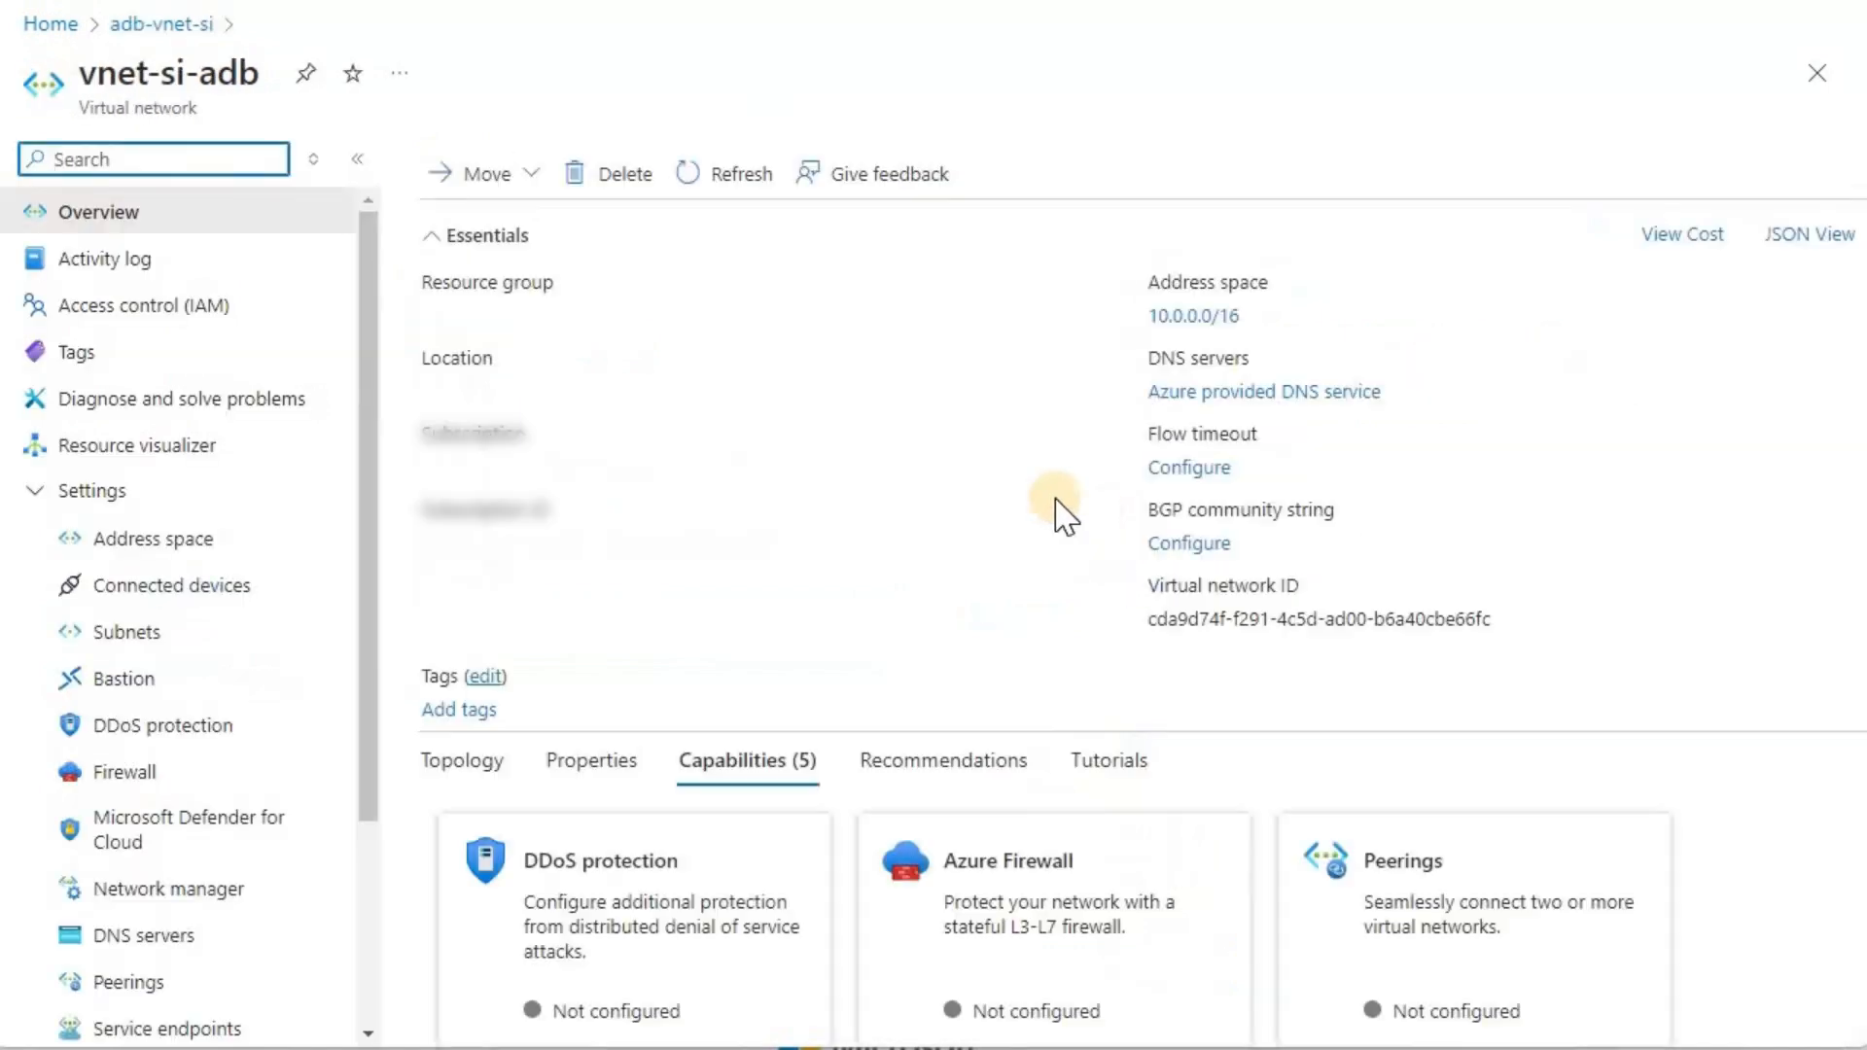
left_click(191, 630)
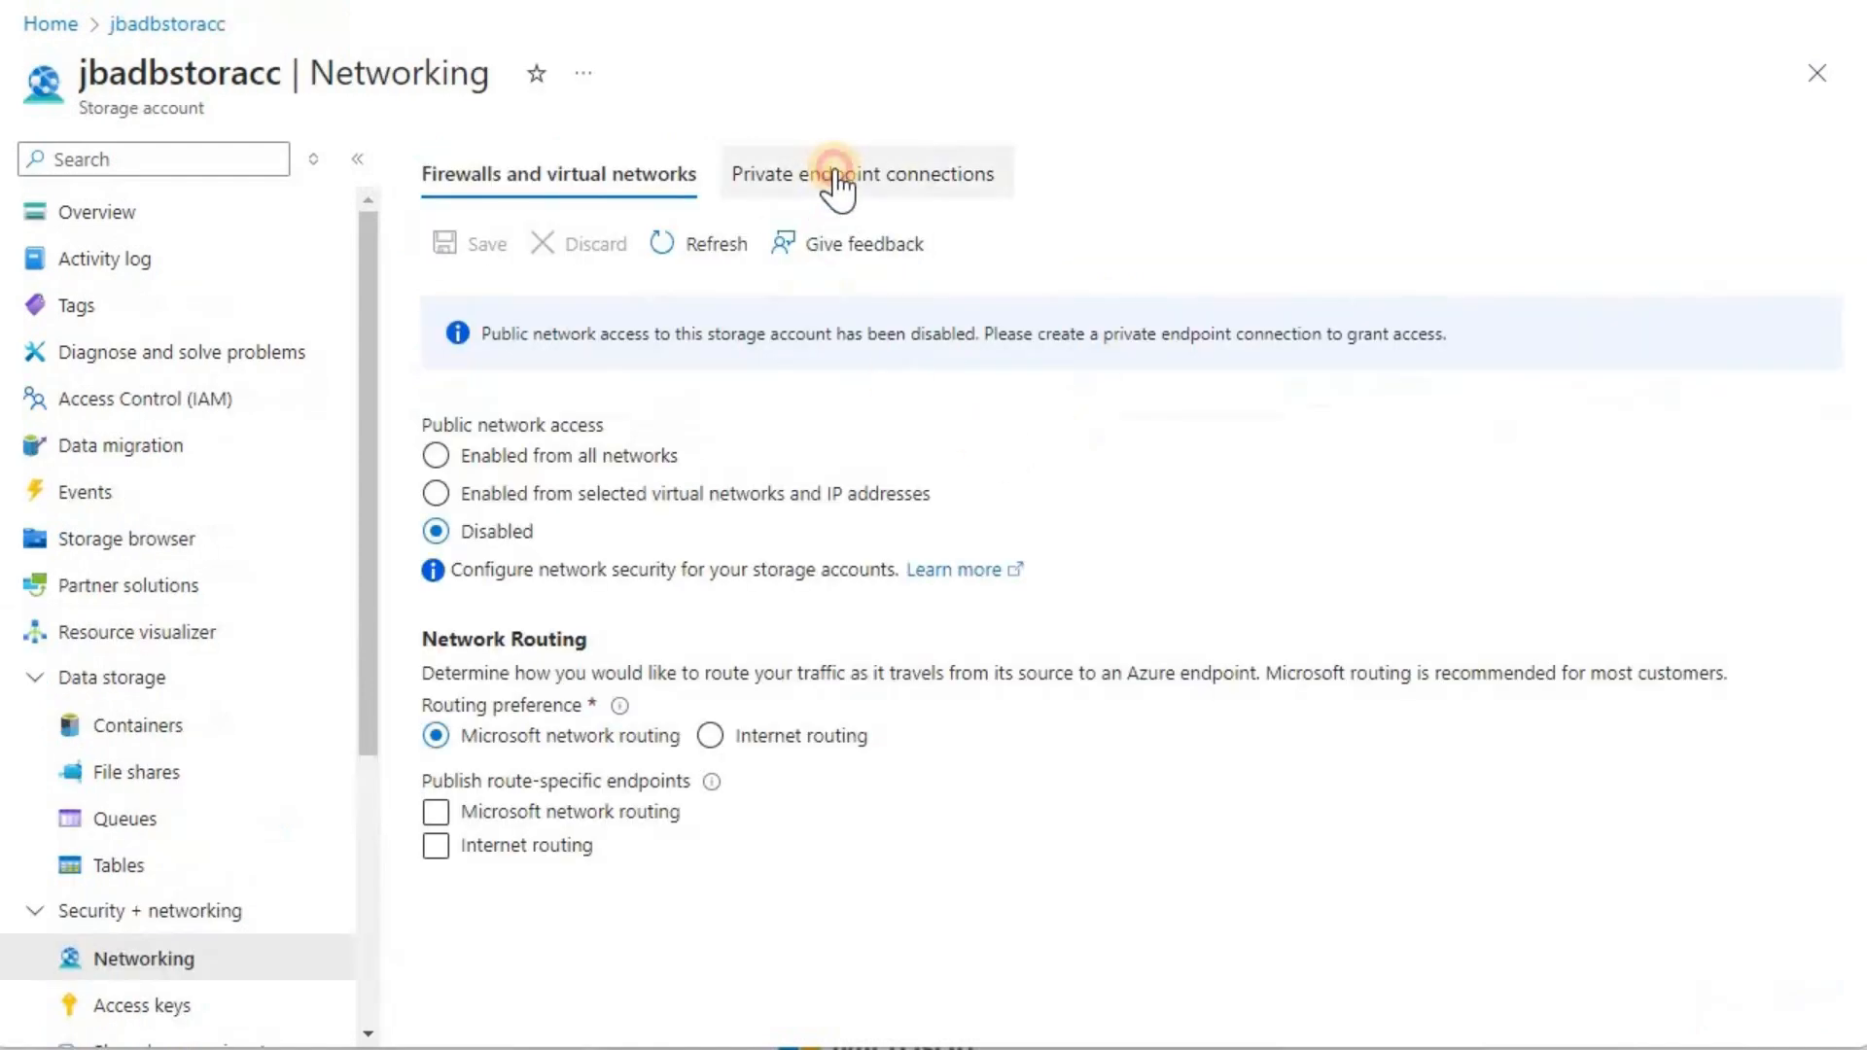
Step: Start a new private endpoint for jbadbstoracc and complete its basics with the name pe_jbadbstoracc_jbdatabricks
left_click(834, 183)
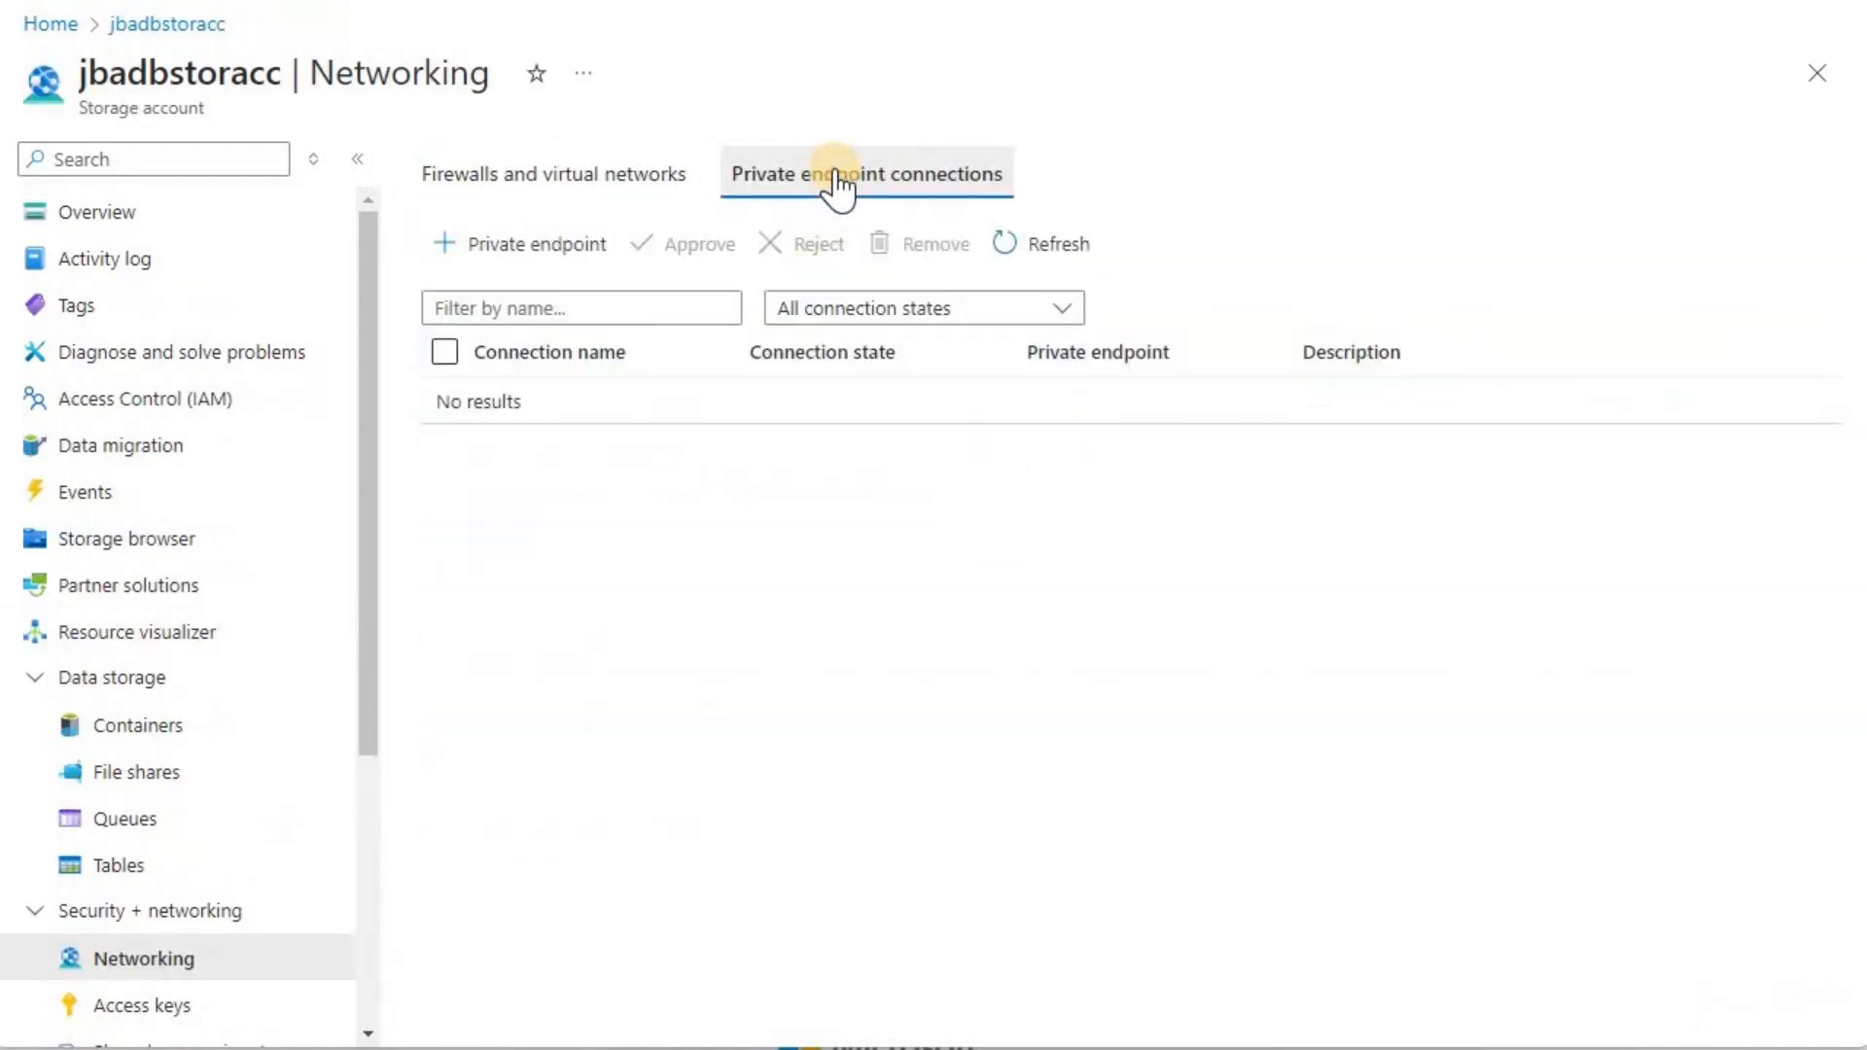
left_click(513, 263)
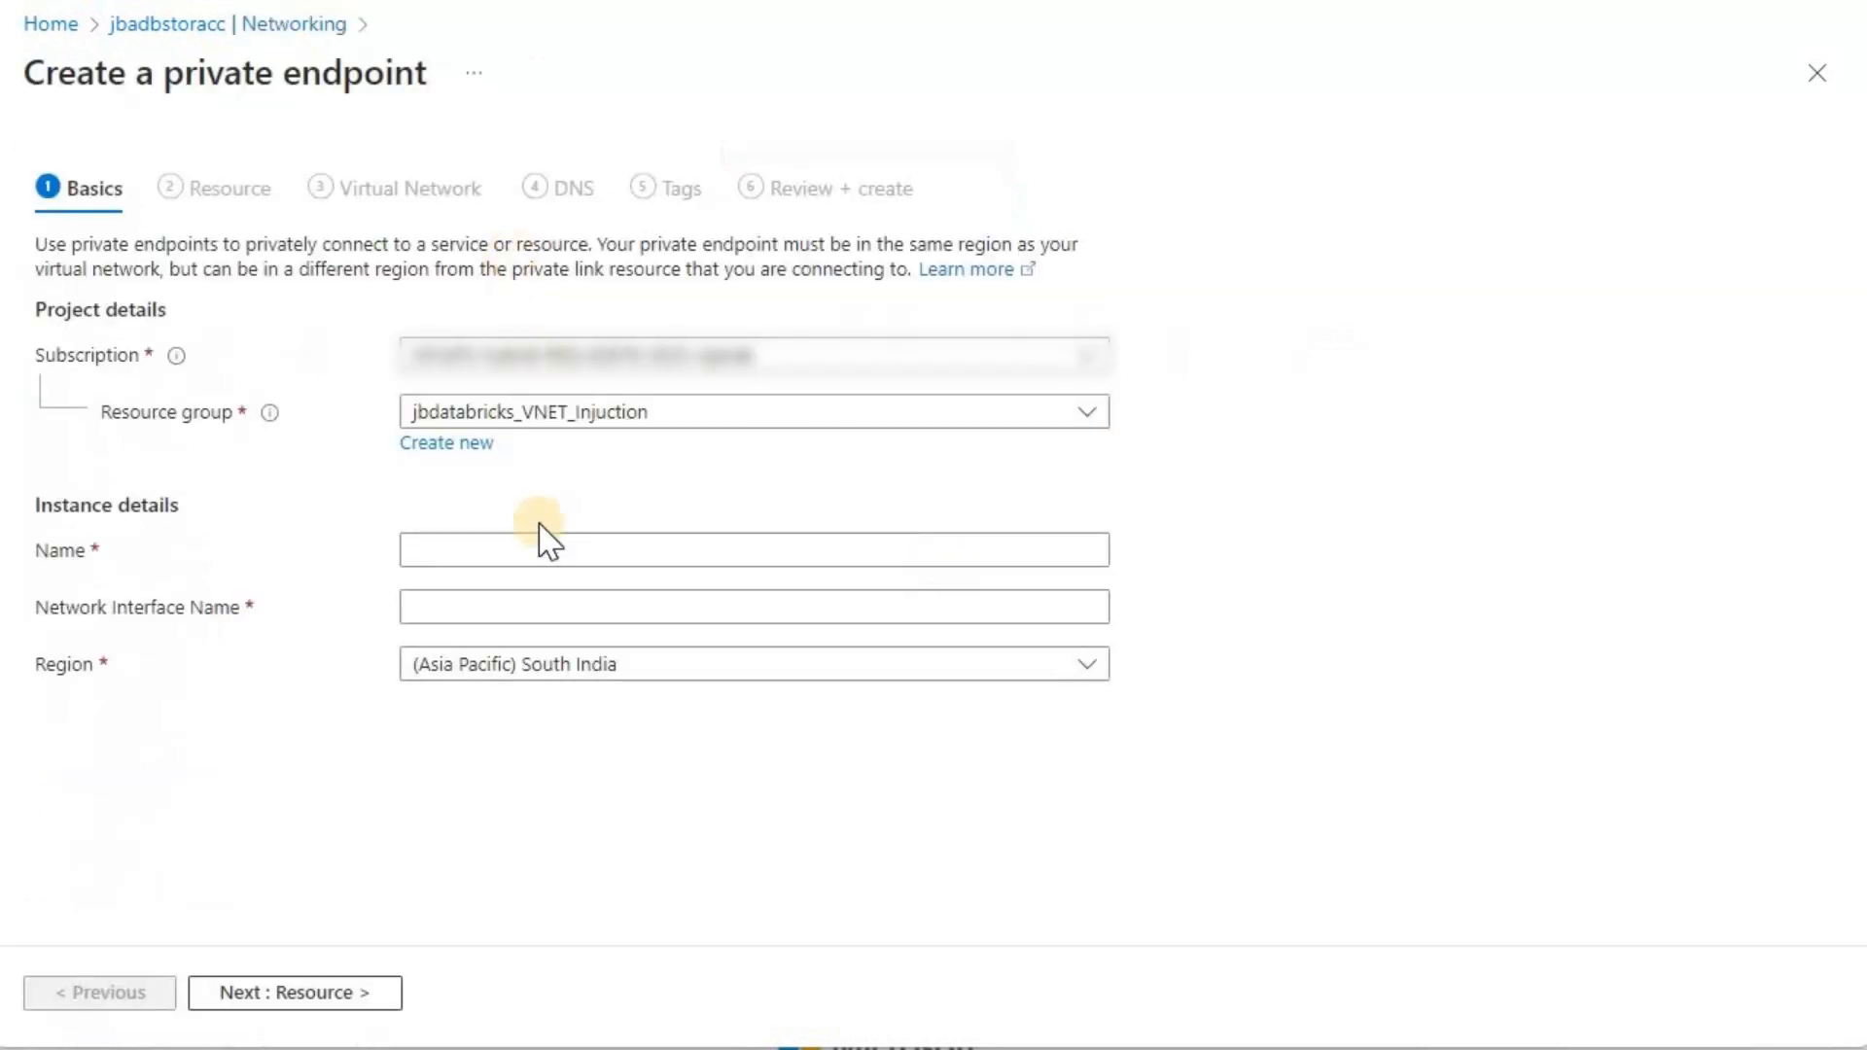
left_click(515, 552)
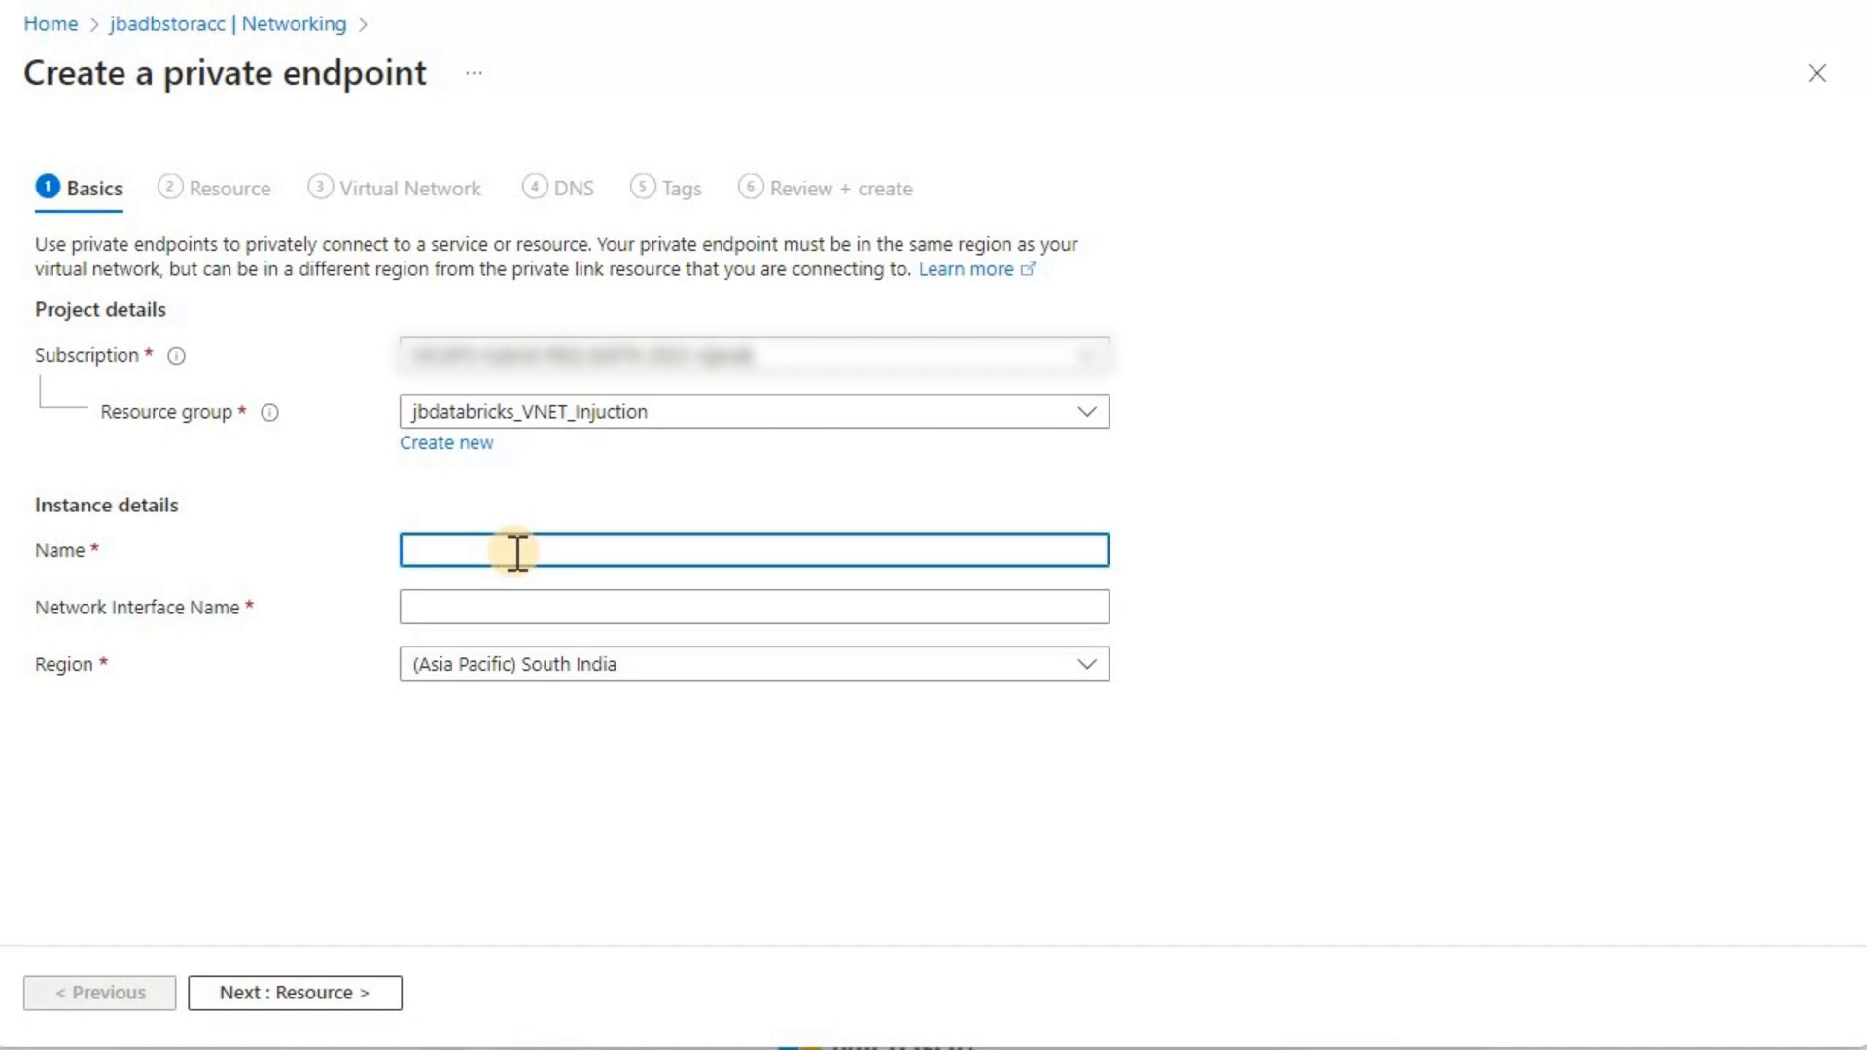
type("pe_jba")
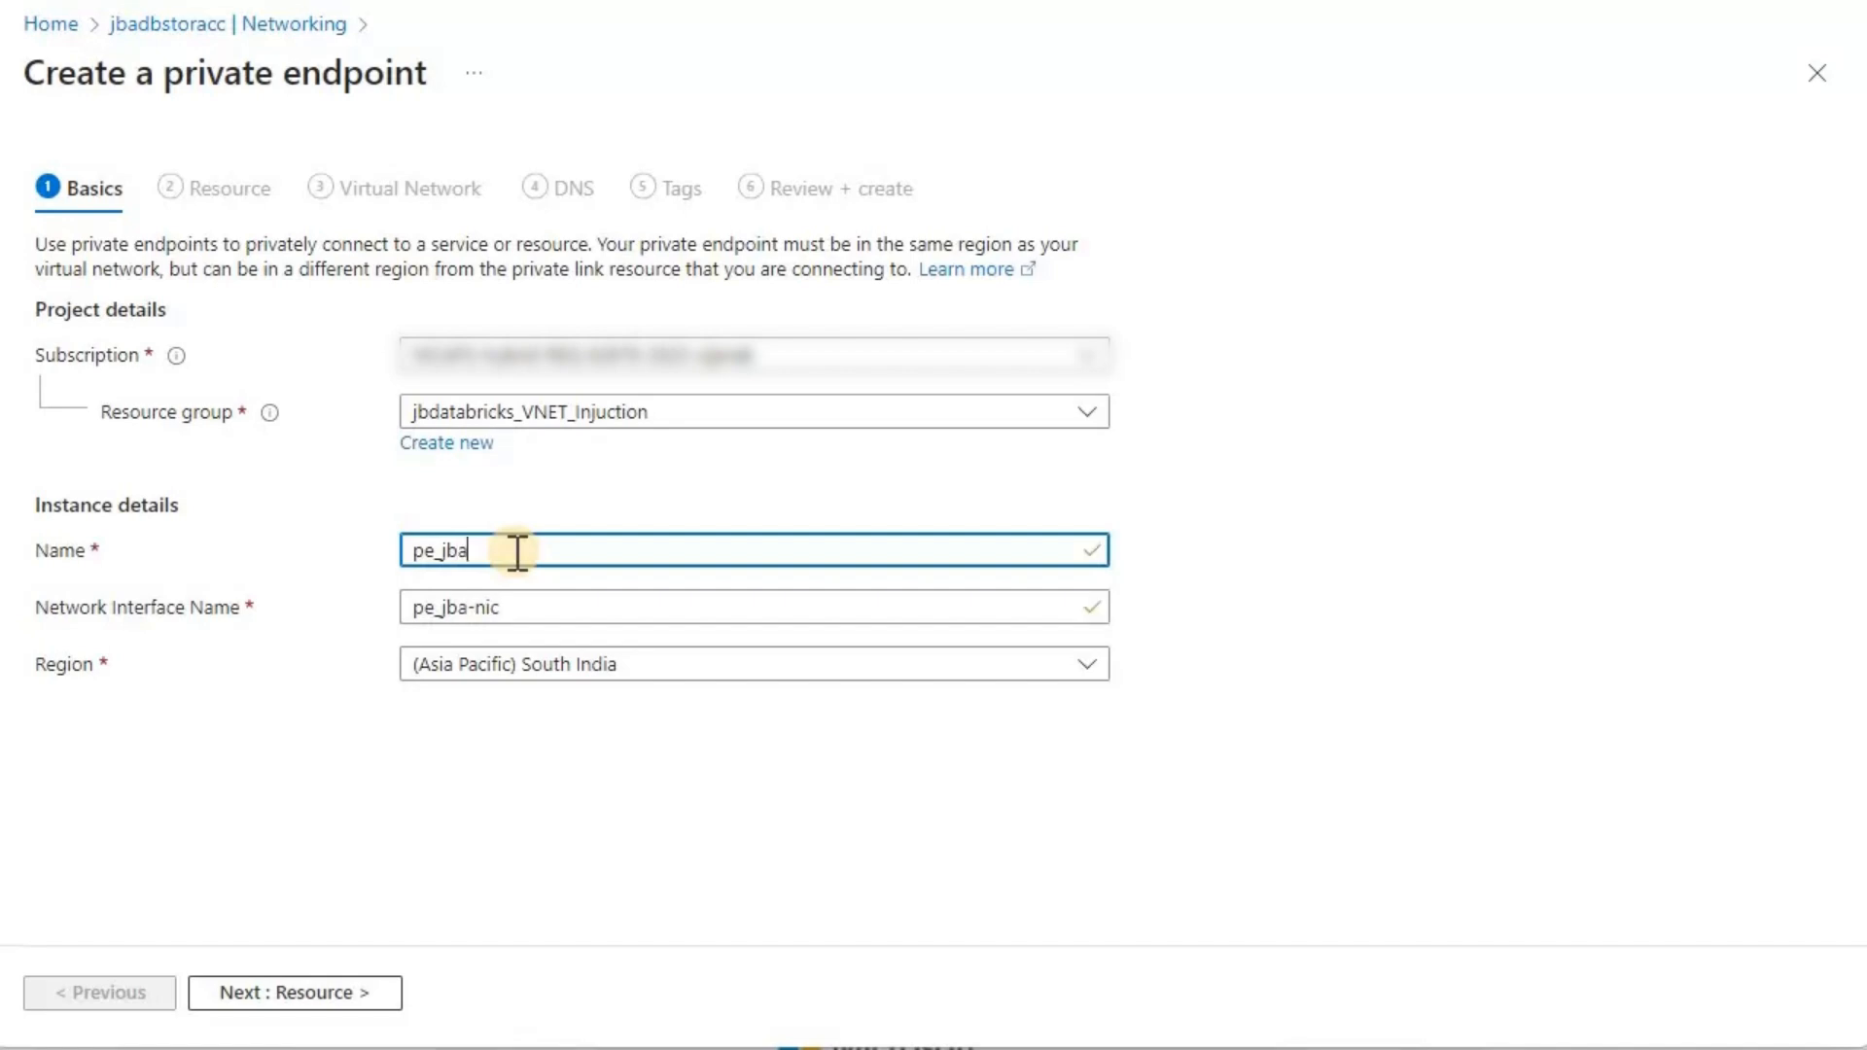
type("dbstoracc_databricks")
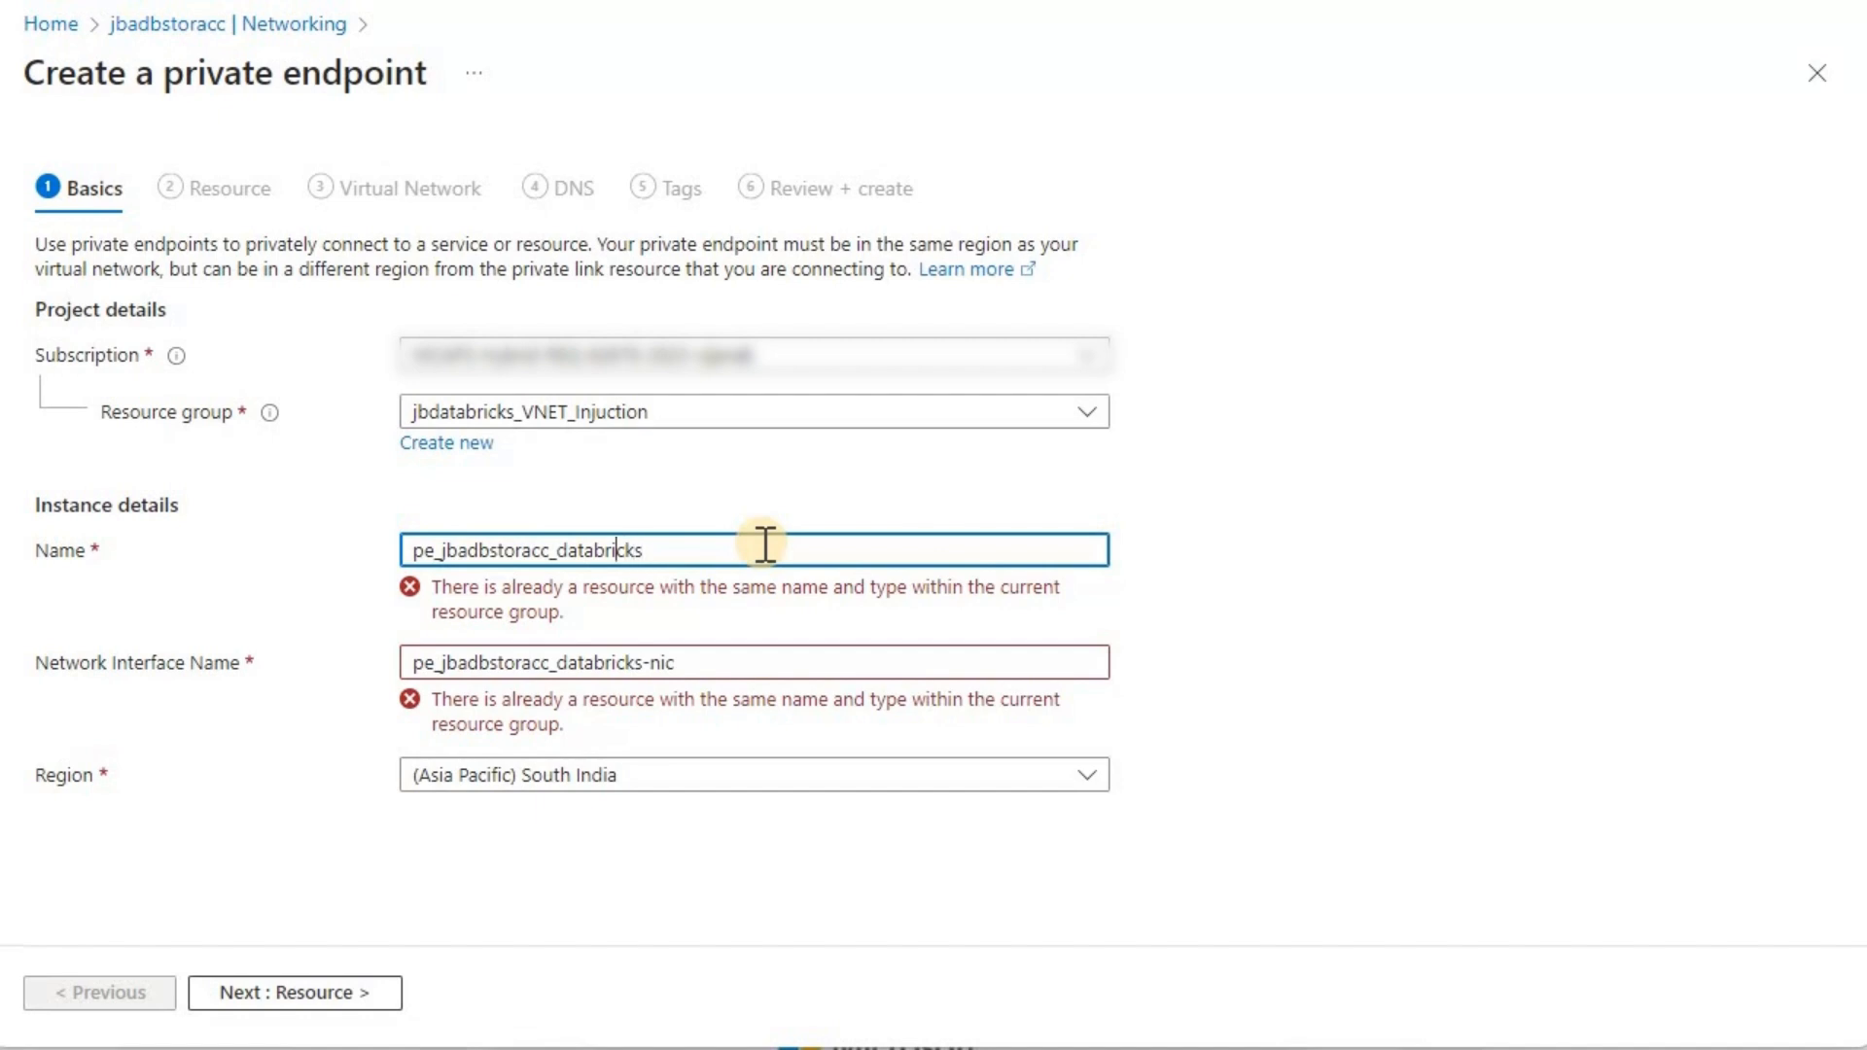
type("jb")
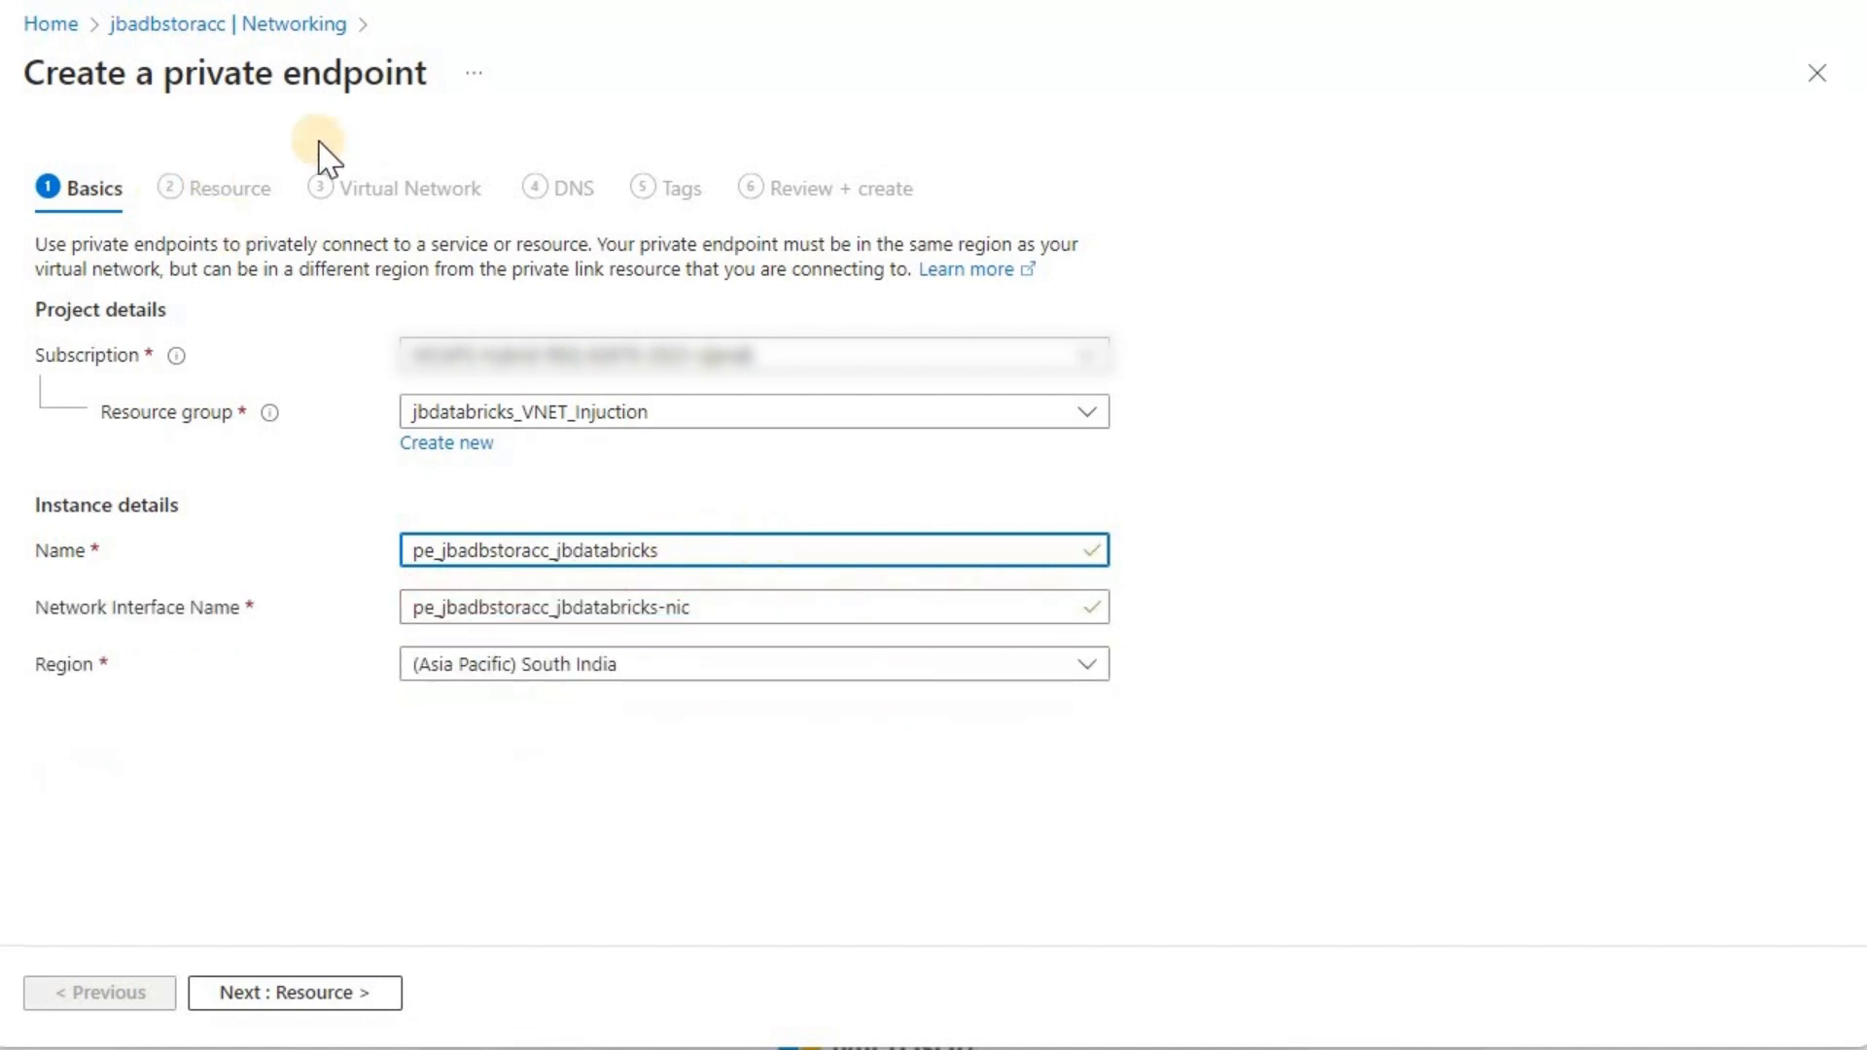
left_click(333, 994)
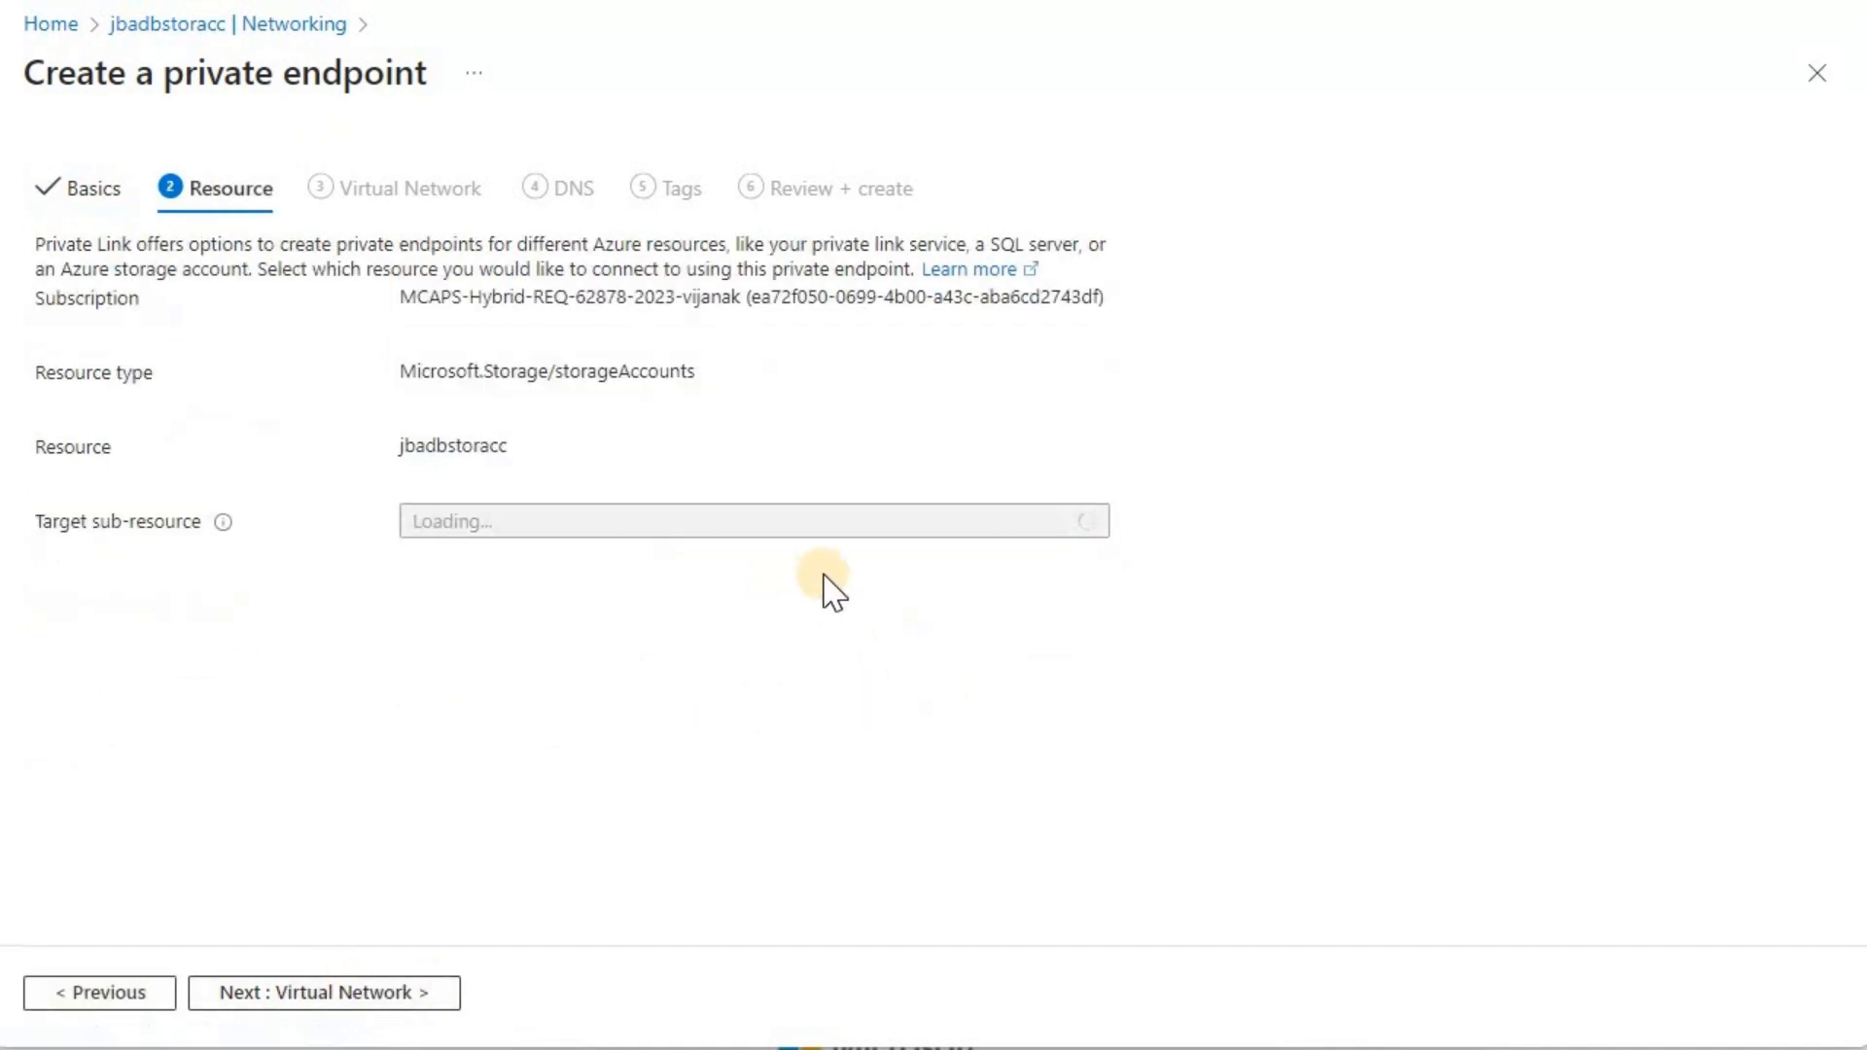
Step: Choose dfs as the private endpoint's target sub-resource and continue to the virtual network settings
left_click(945, 533)
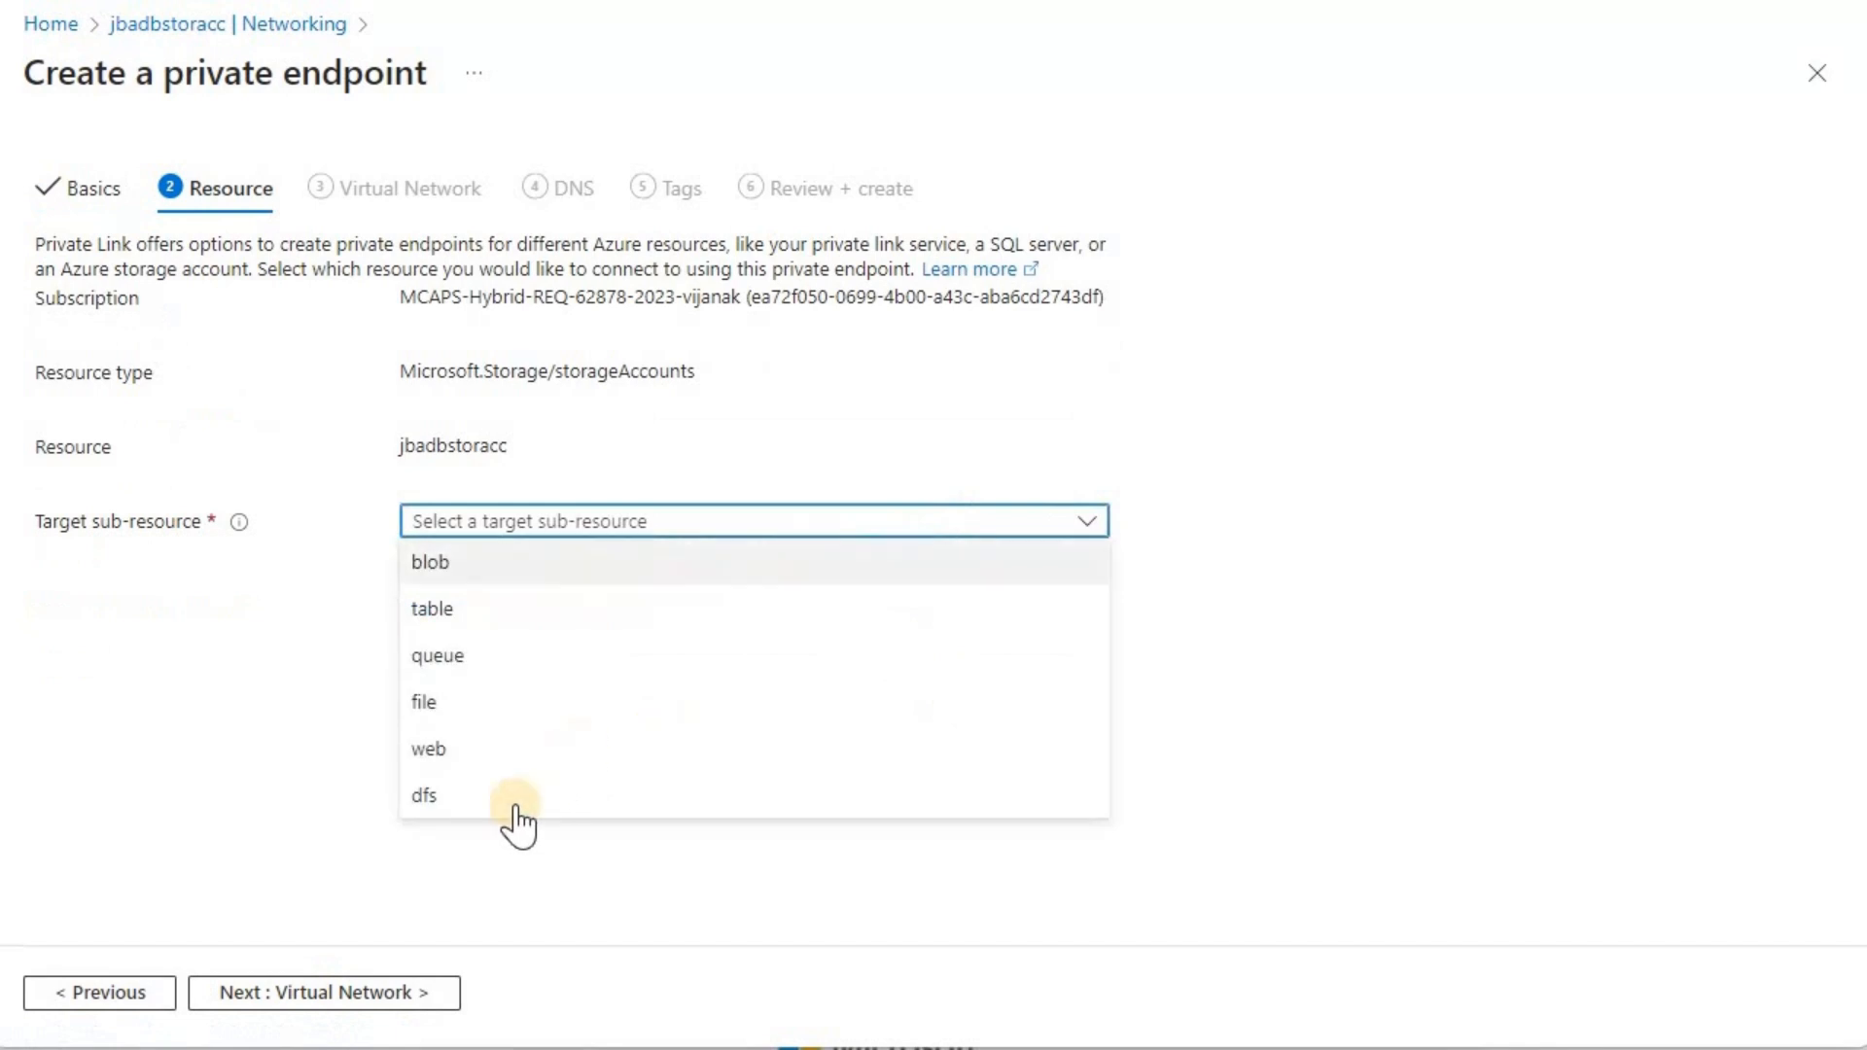
left_click(516, 807)
left_click(305, 996)
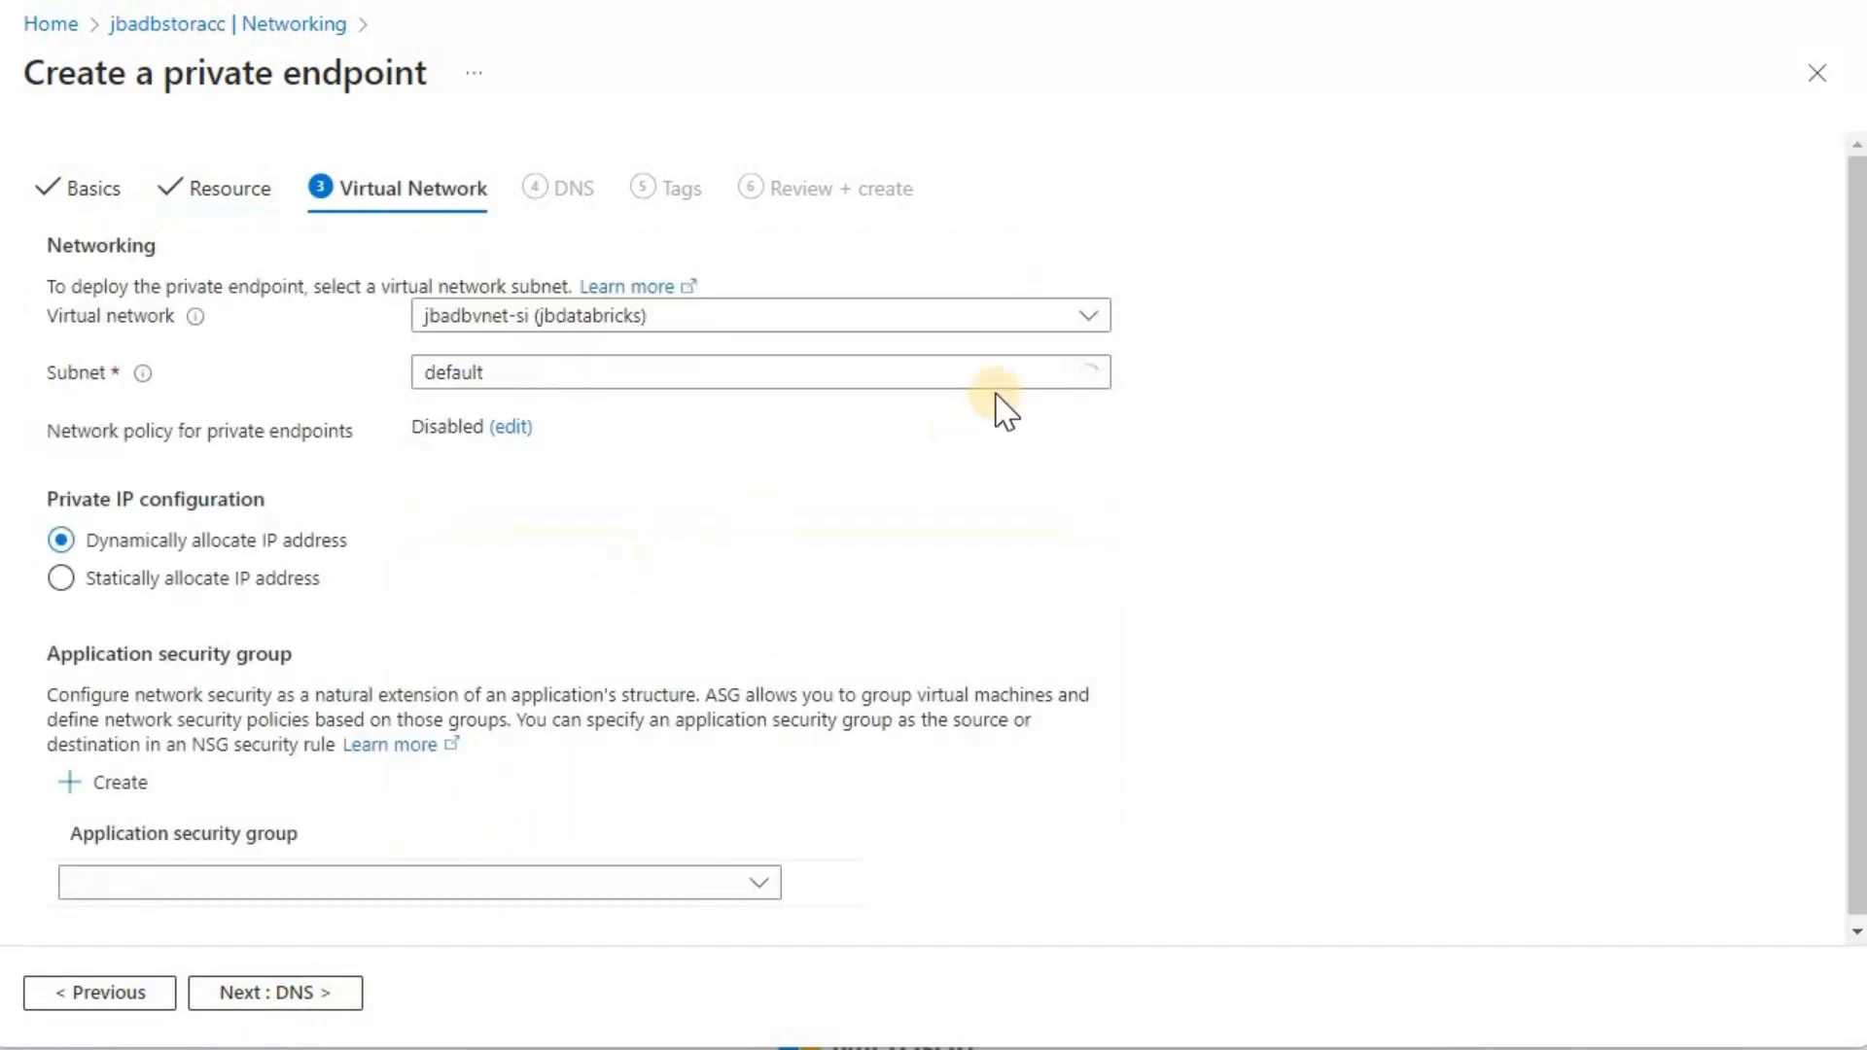
Step: Place the private endpoint in virtual network vnet-si-adb with the default subnet, checking the network's subnet list, and continue to DNS
left_click(1083, 331)
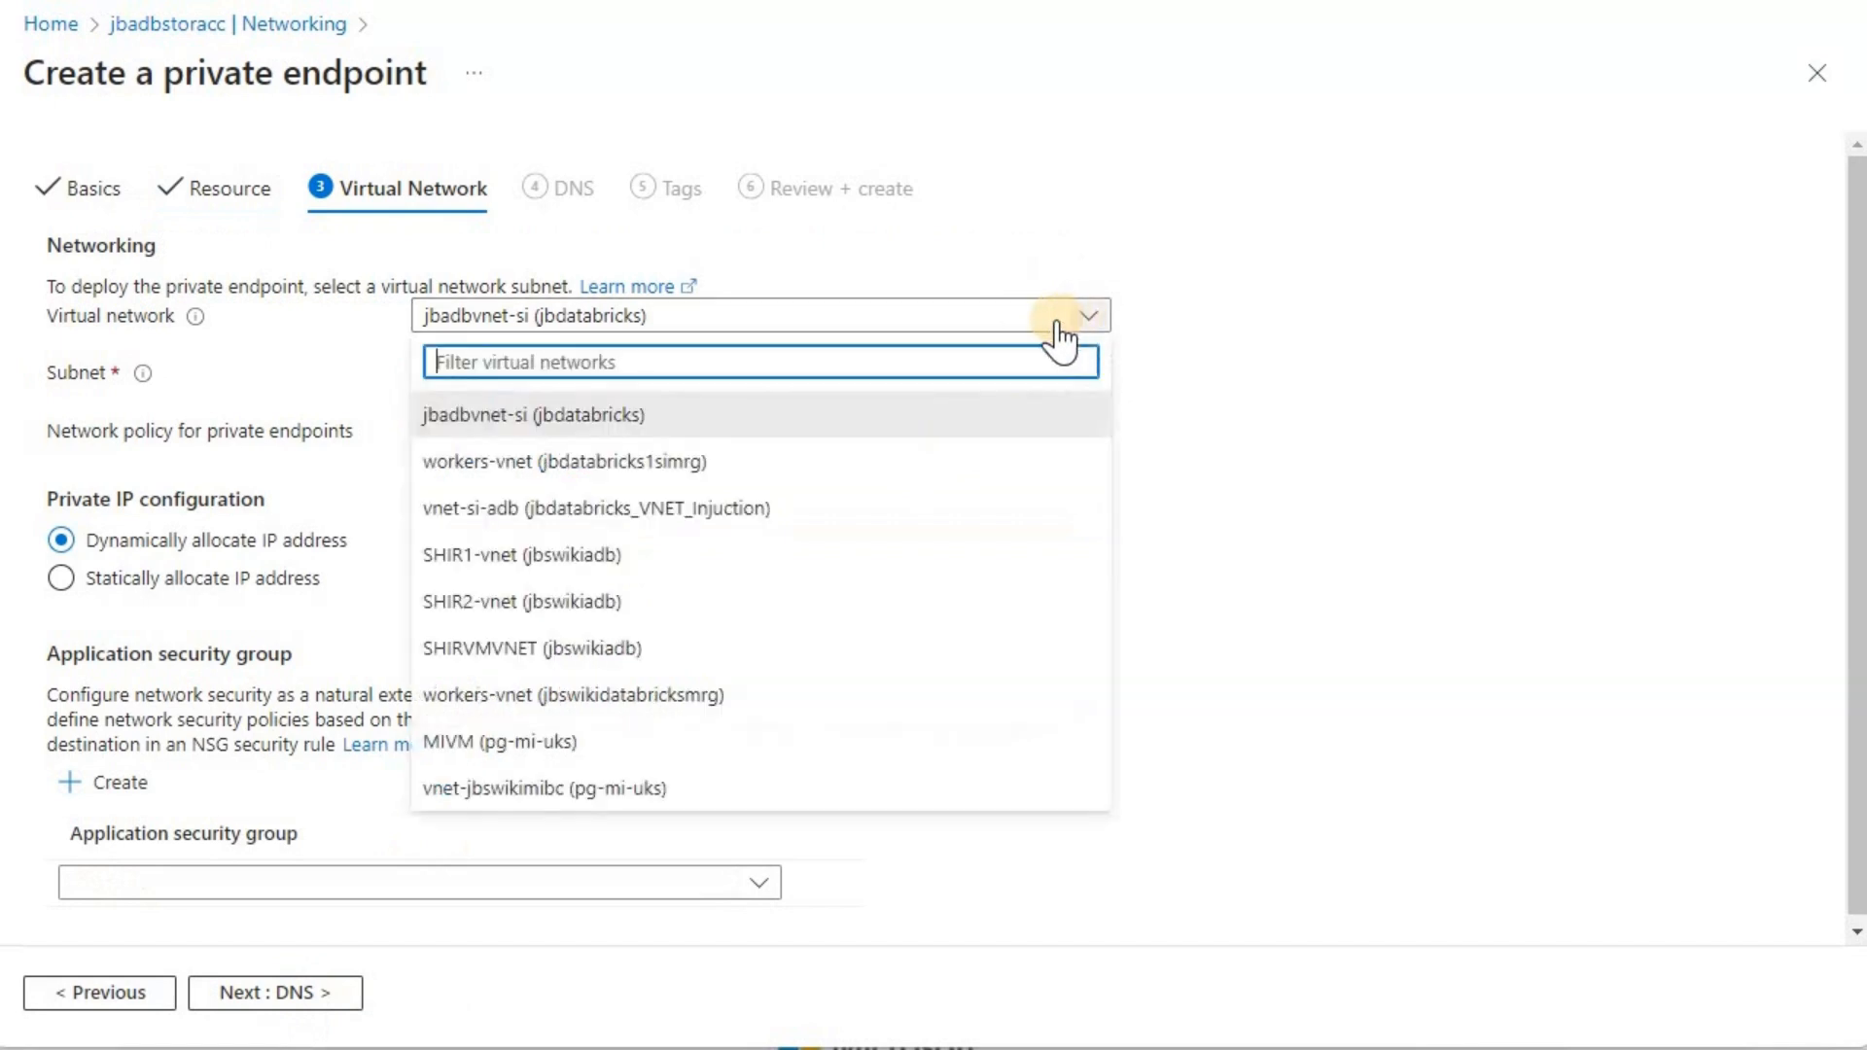
left_click(813, 521)
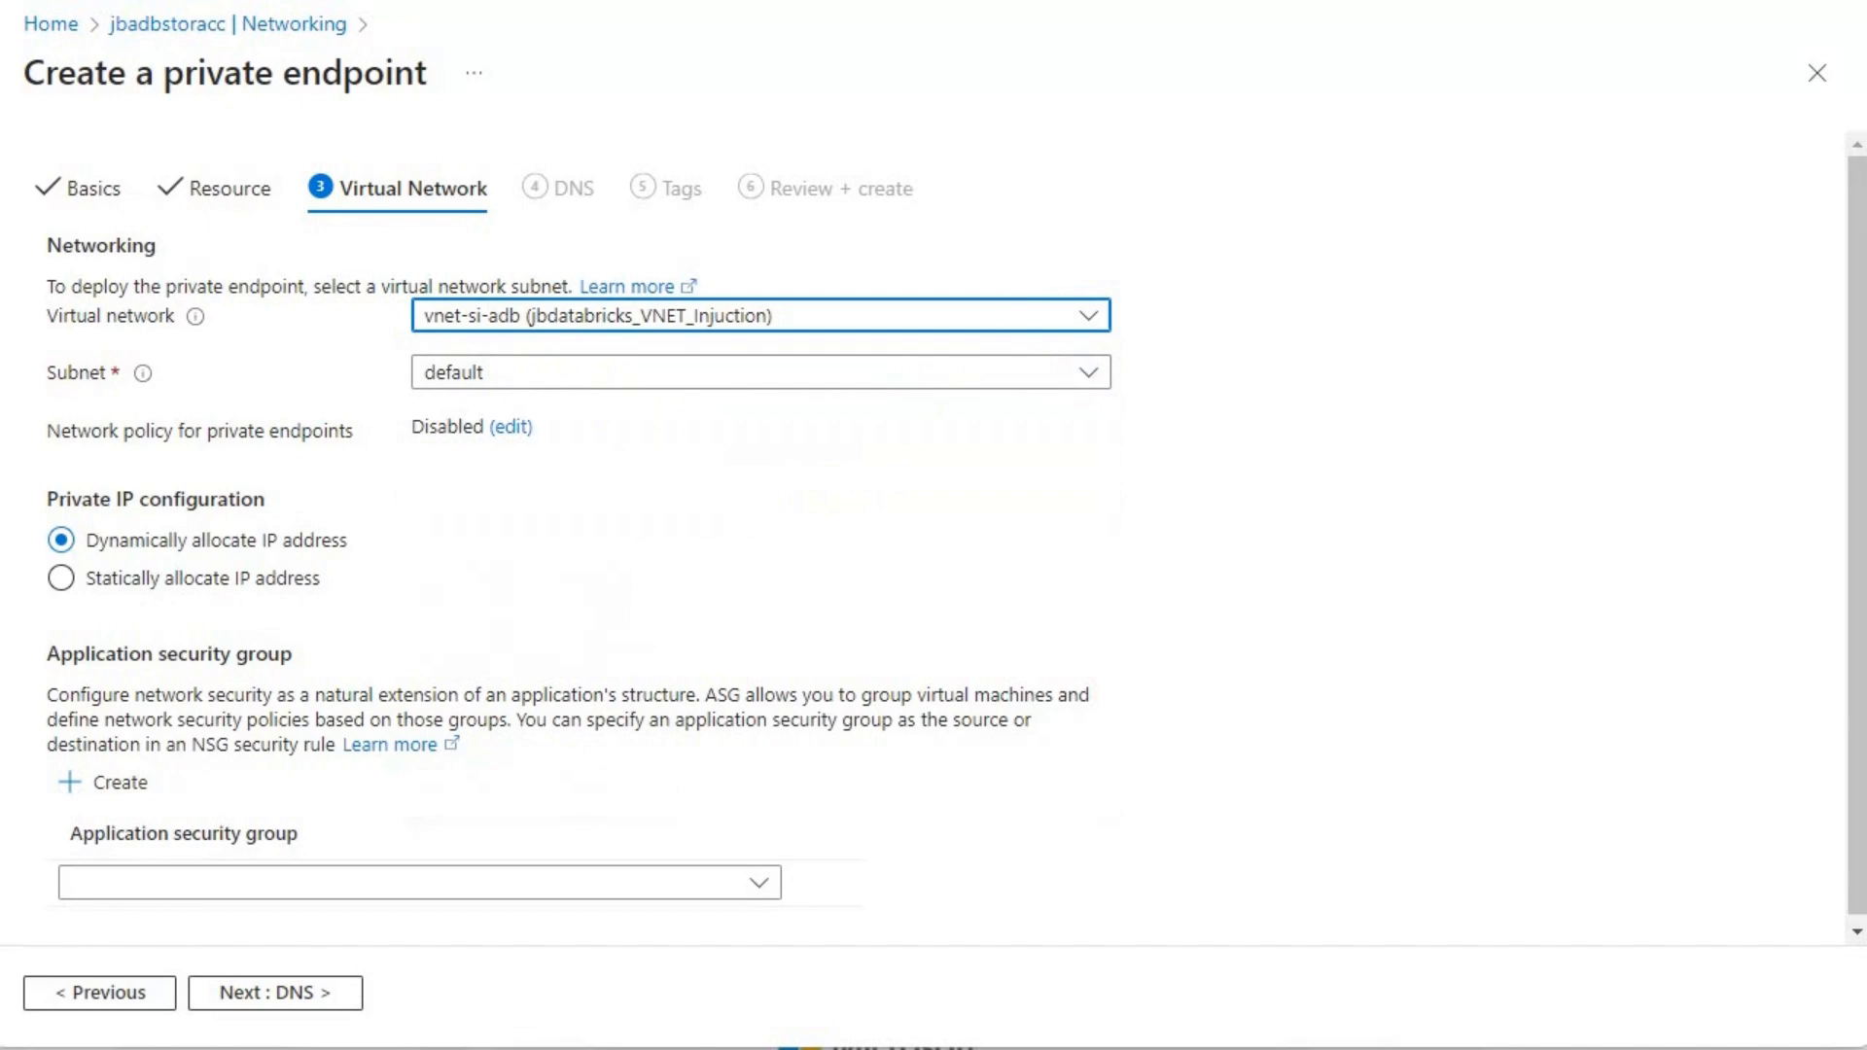
left_click(807, 2)
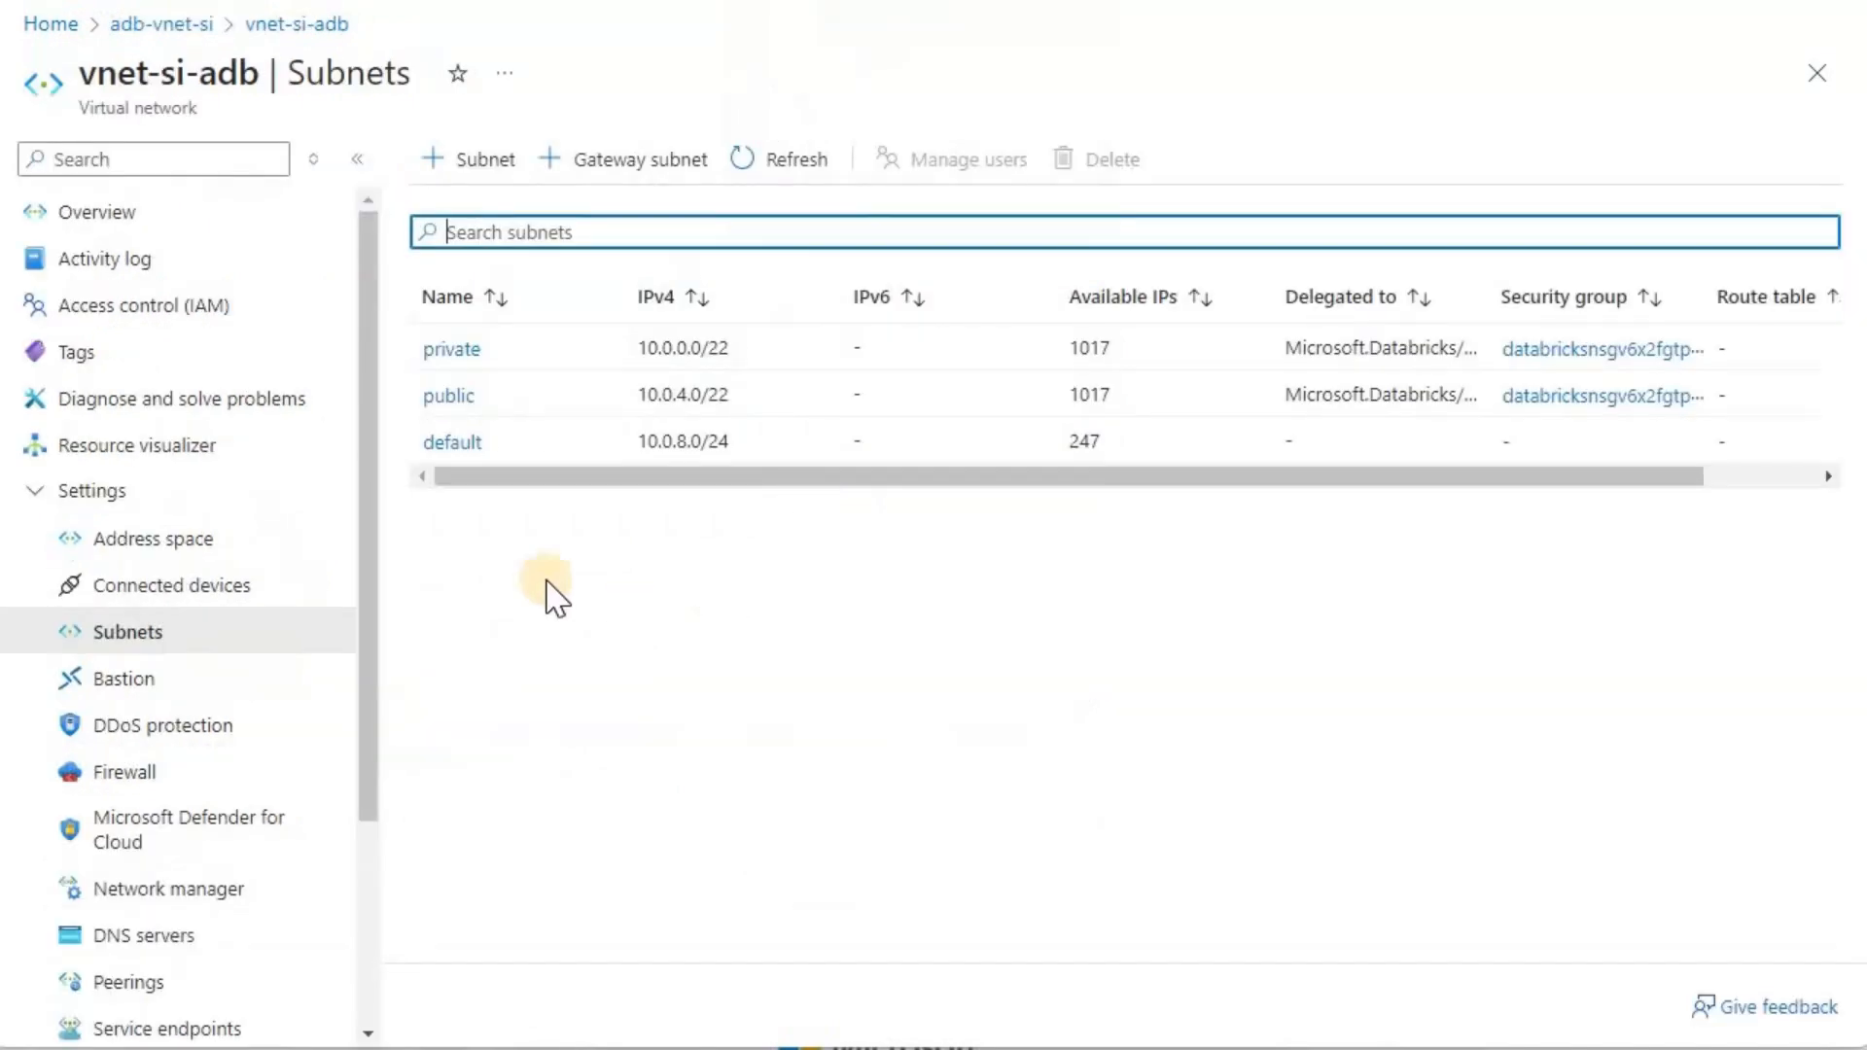
left_click(603, 2)
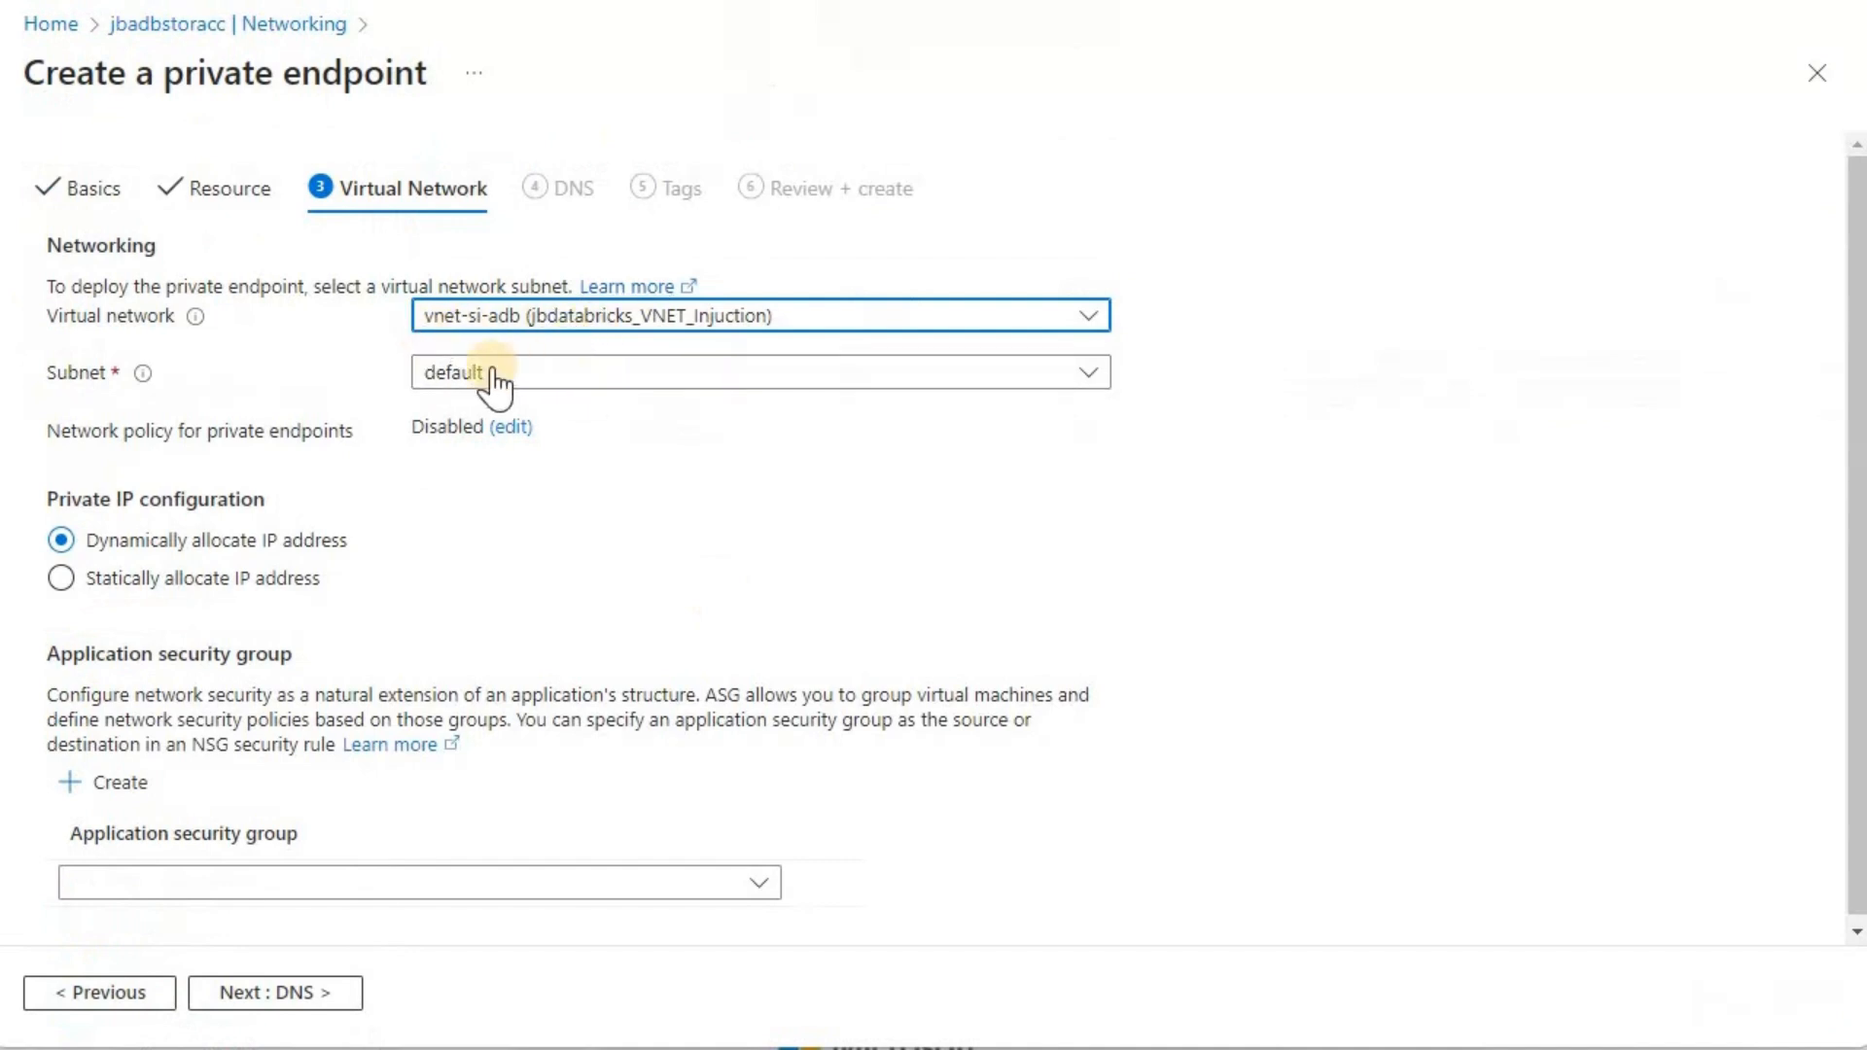
left_click(489, 378)
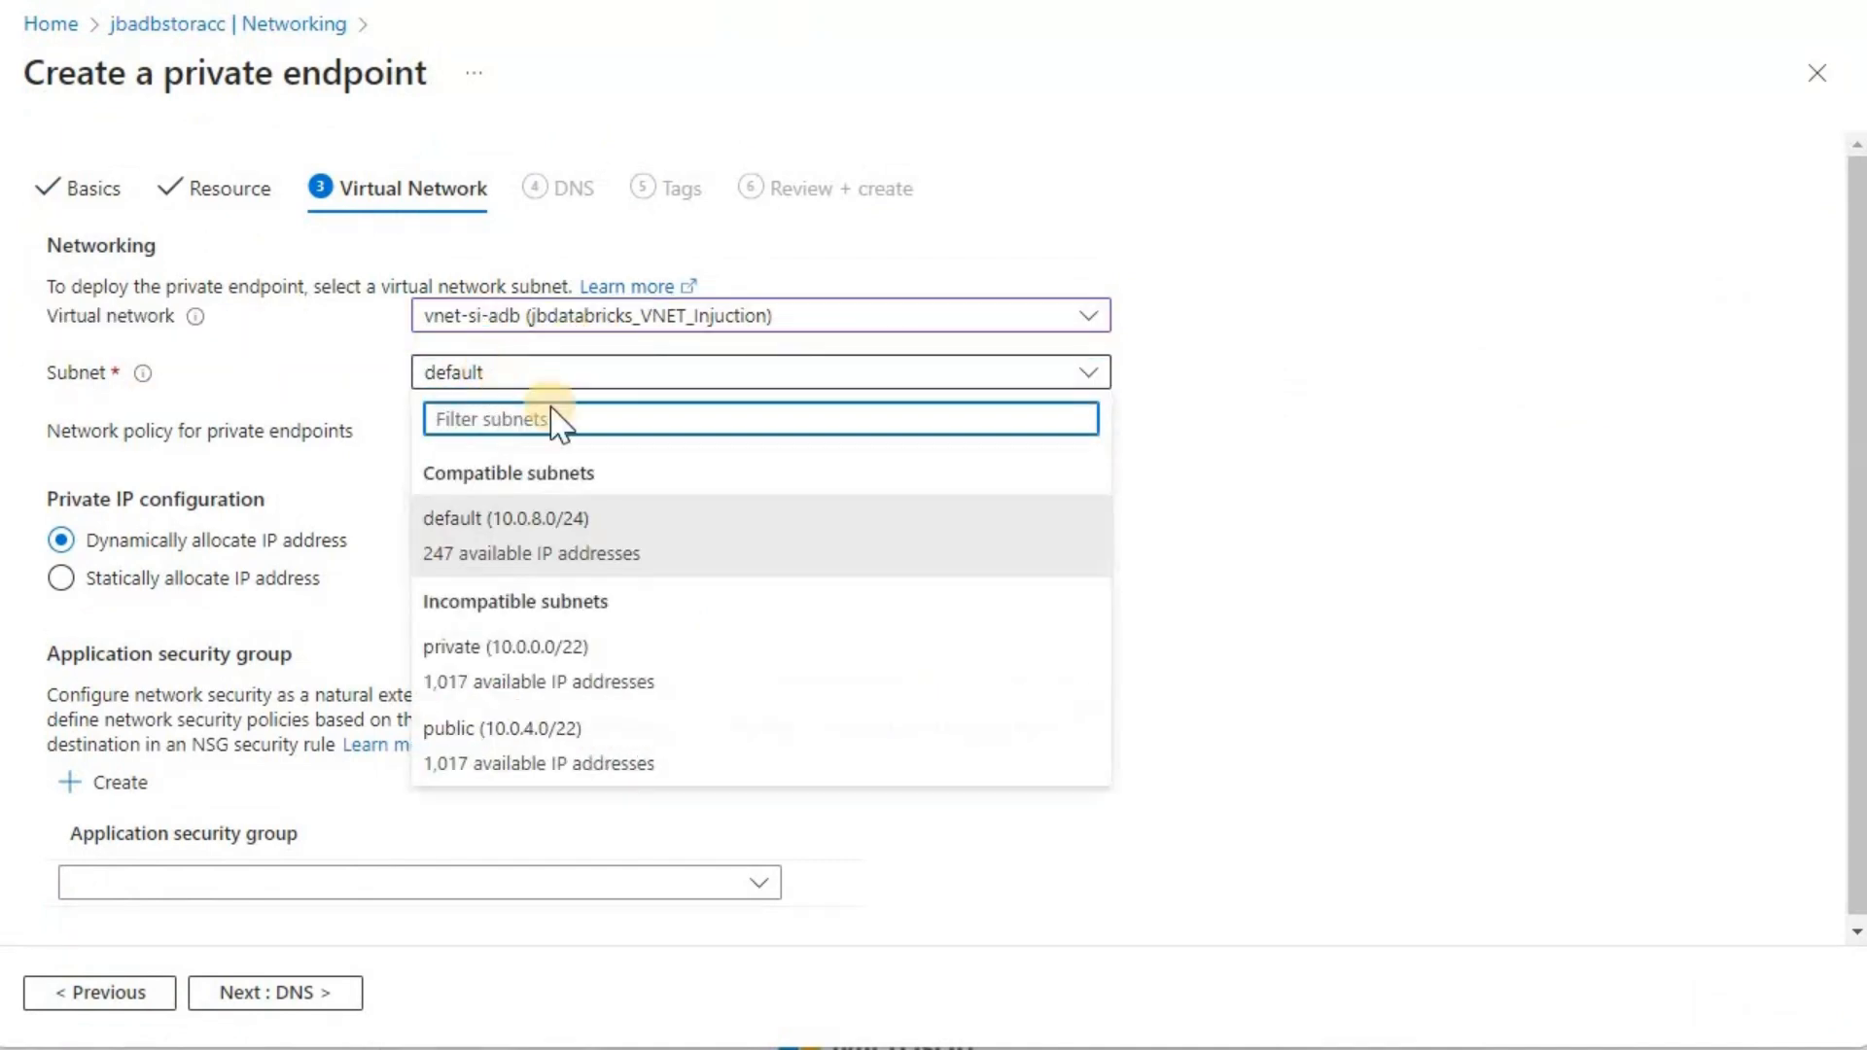
left_click(646, 562)
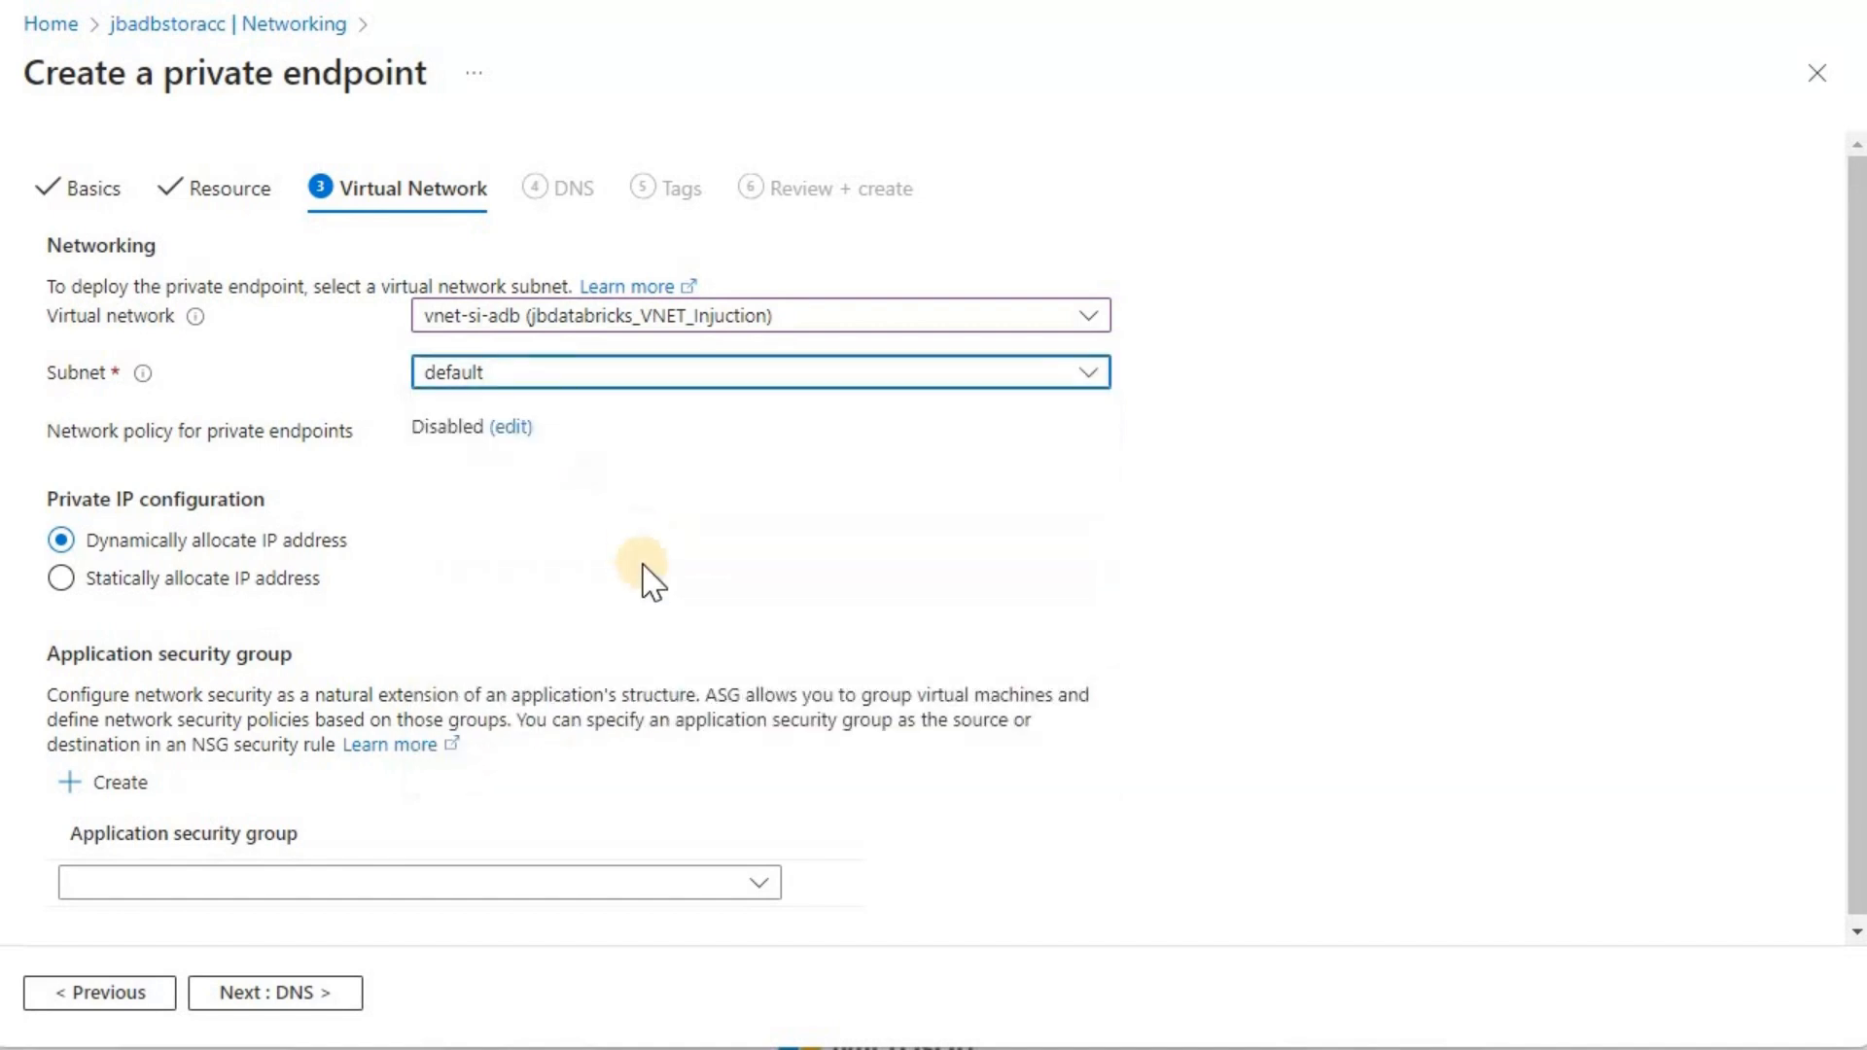
left_click(290, 996)
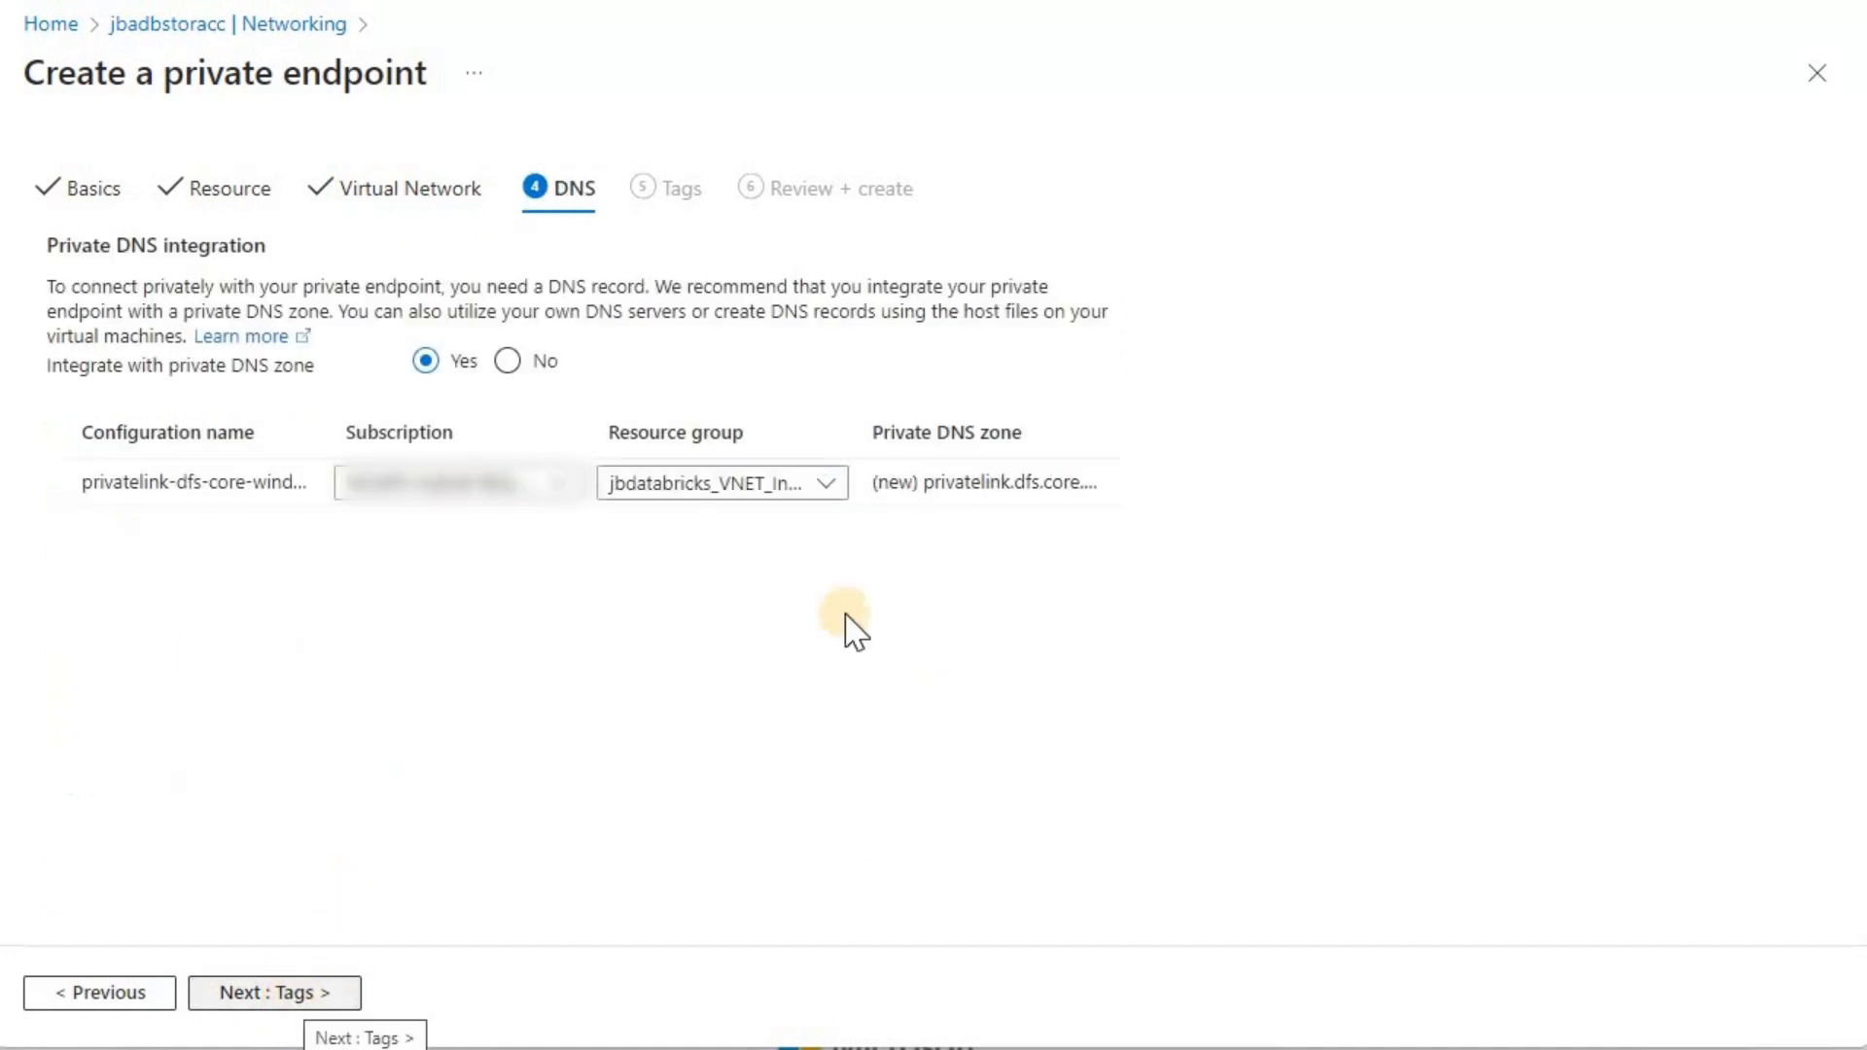
Step: Keep private DNS zone integration enabled, leave the tags empty, and create the private endpoint after validation
left_click(305, 998)
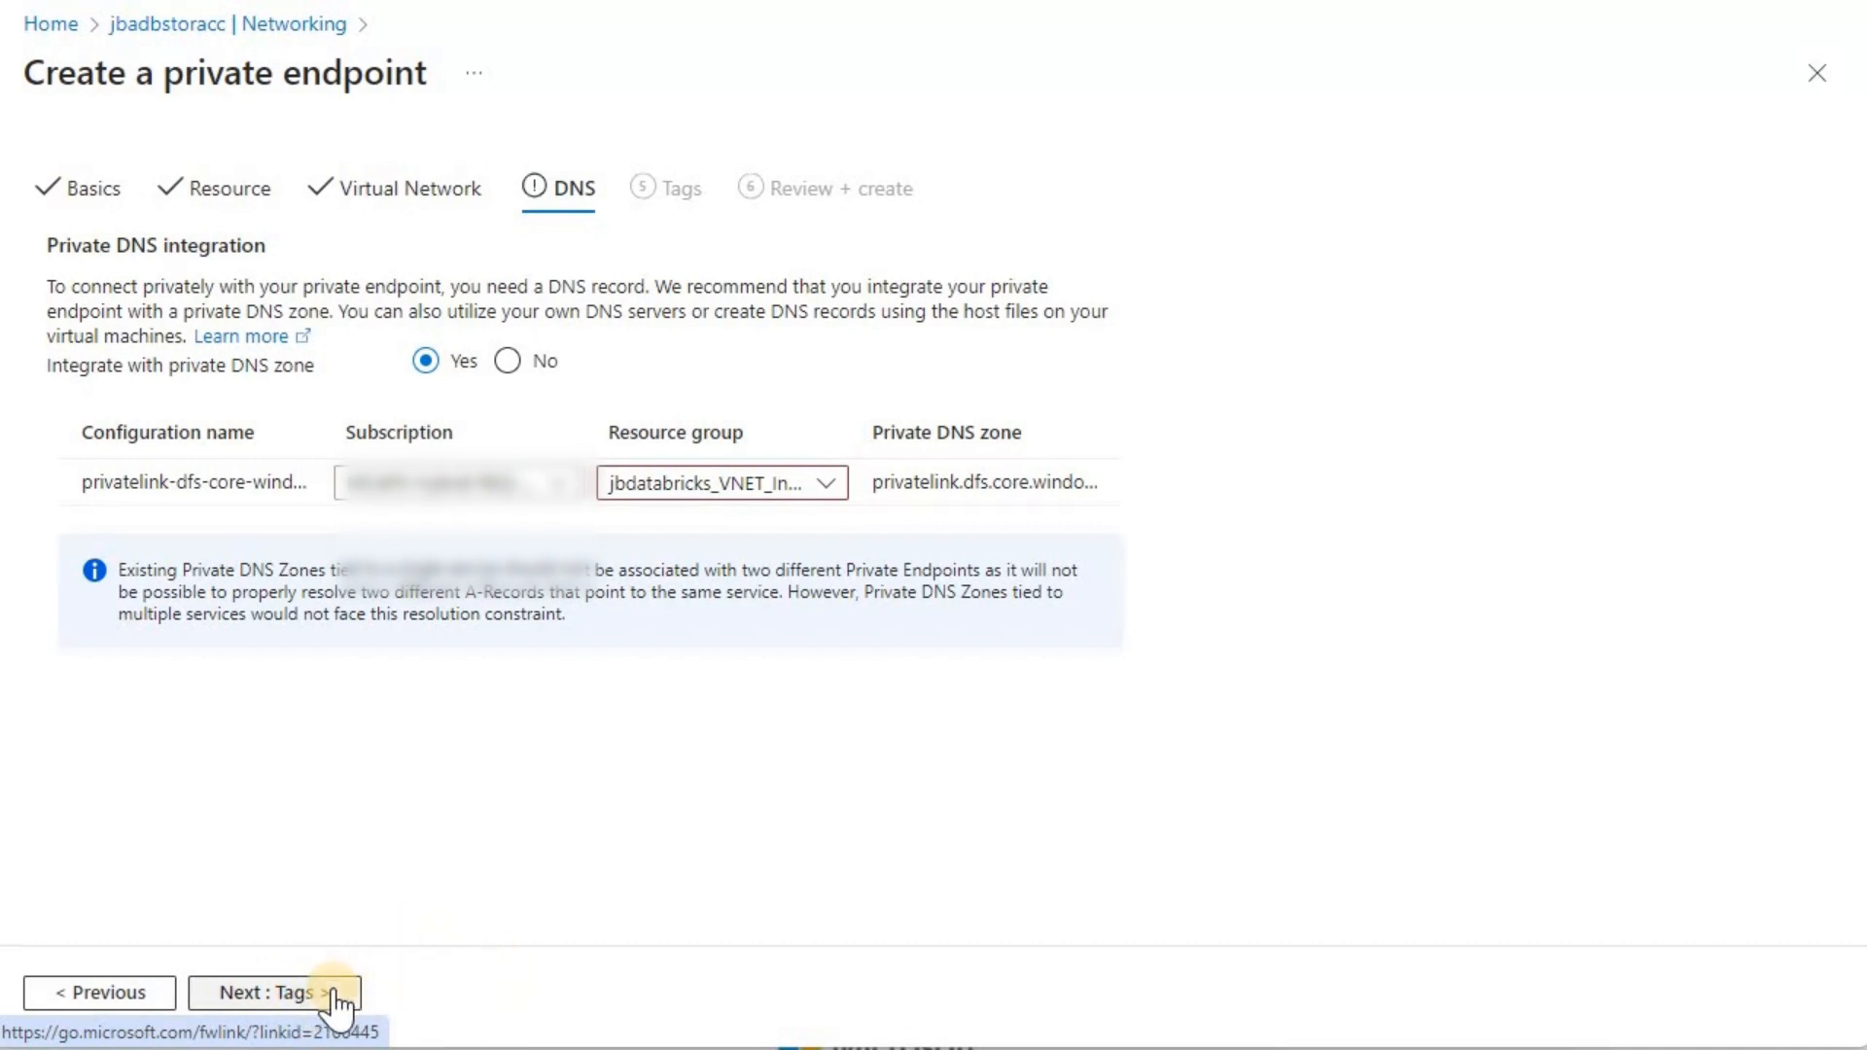
left_click(334, 994)
left_click(272, 994)
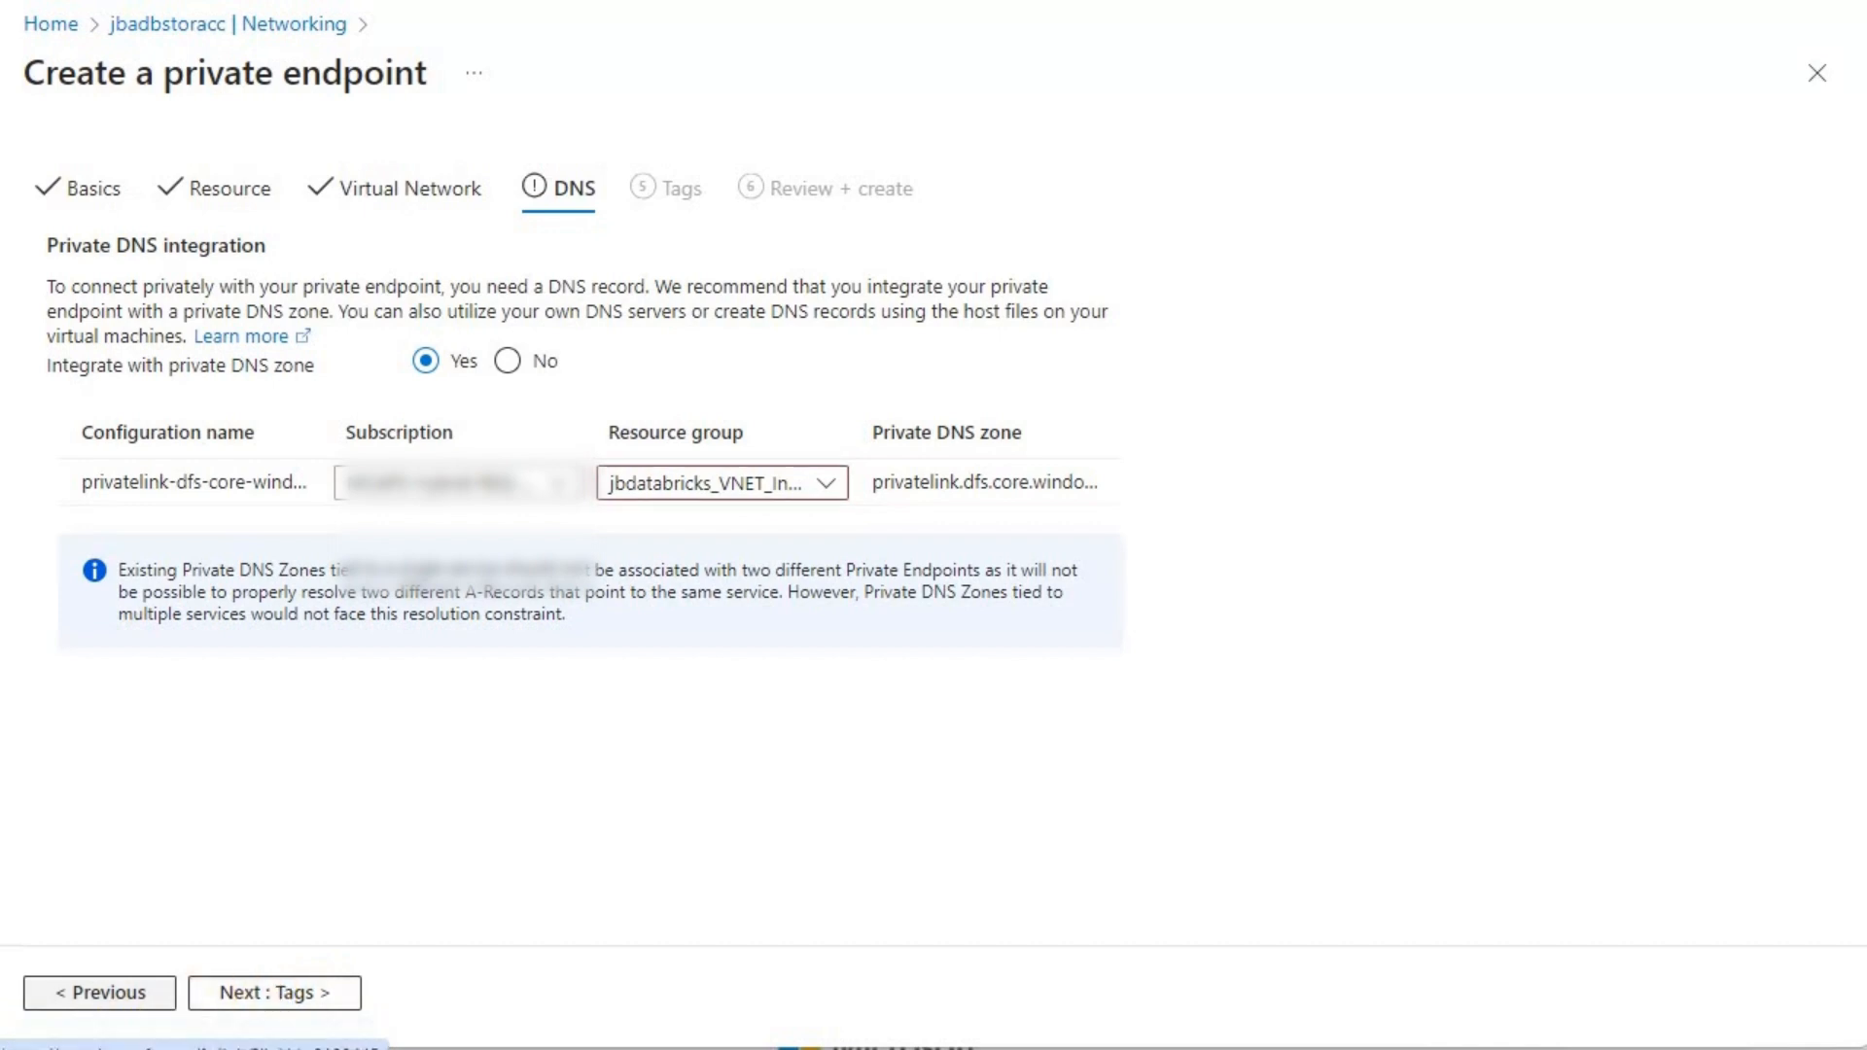
left_click(319, 993)
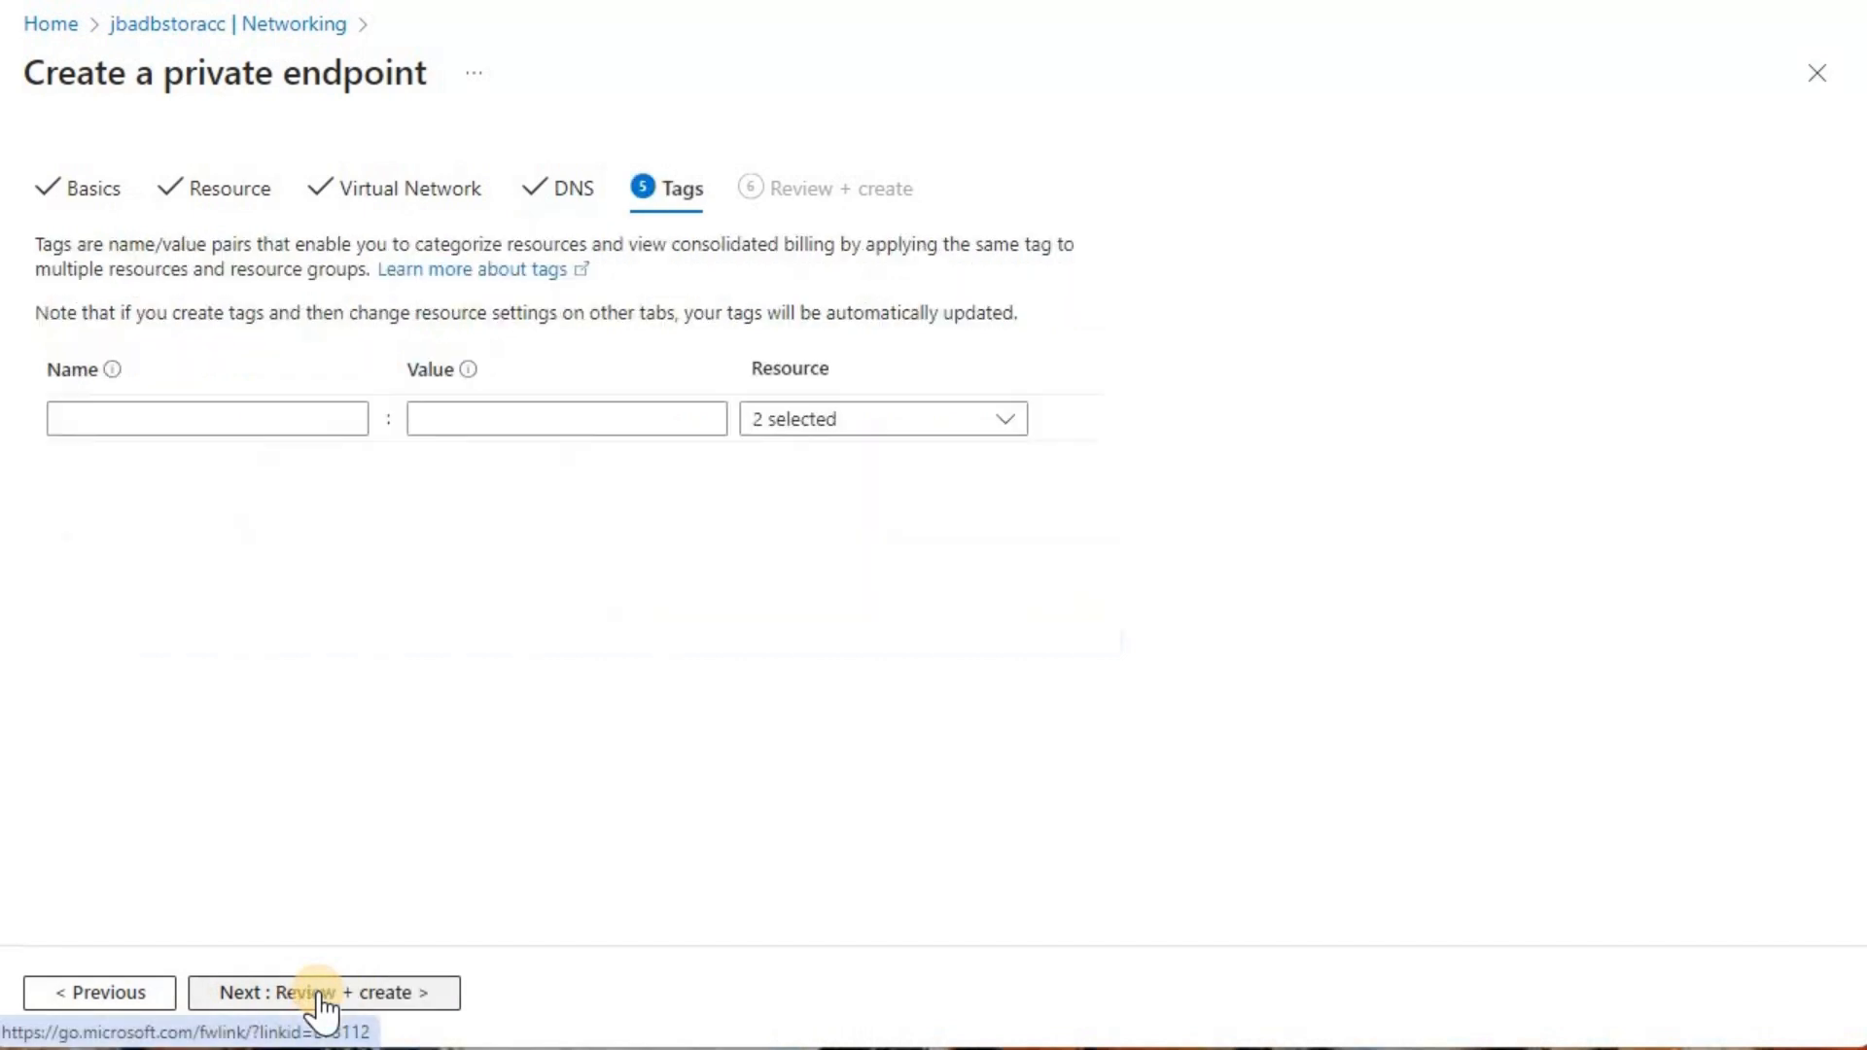
left_click(309, 1001)
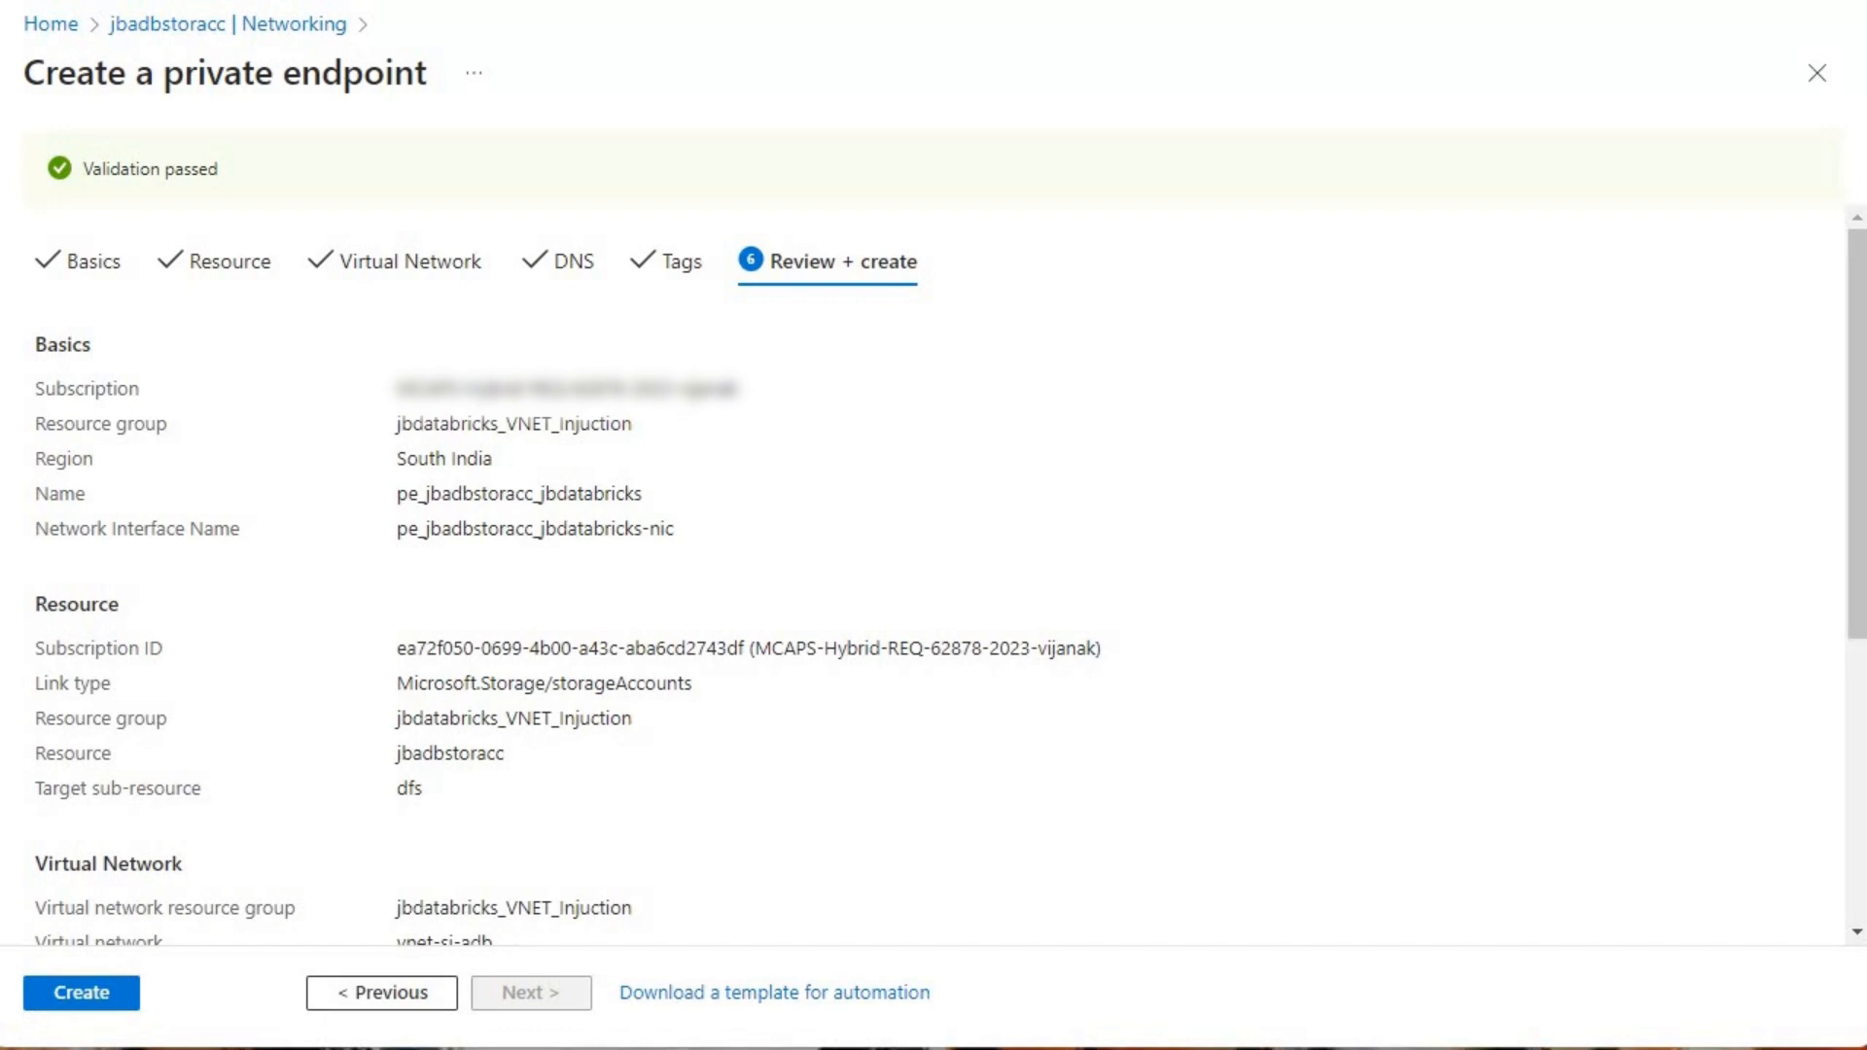
left_click(95, 1002)
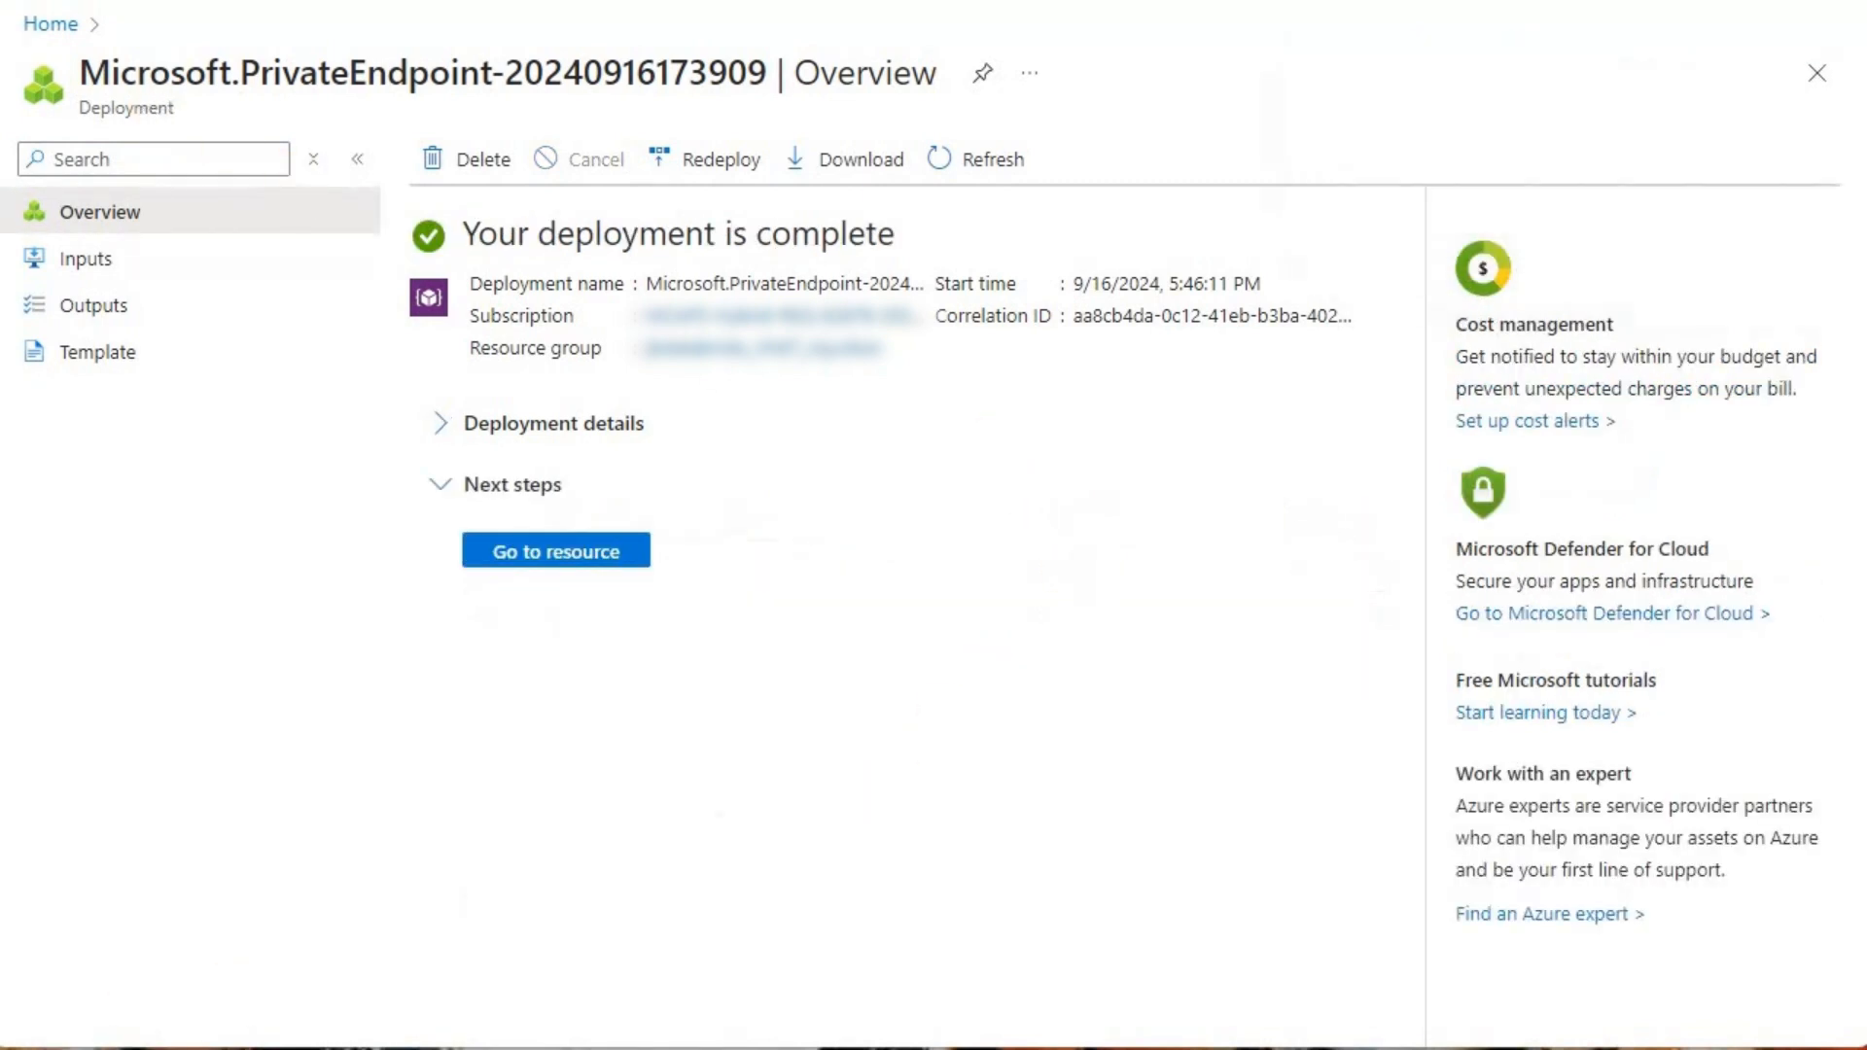
Step: Return to the storage account jbadbstoracc and open the private endpoint connections in its networking settings
left_click(33, 26)
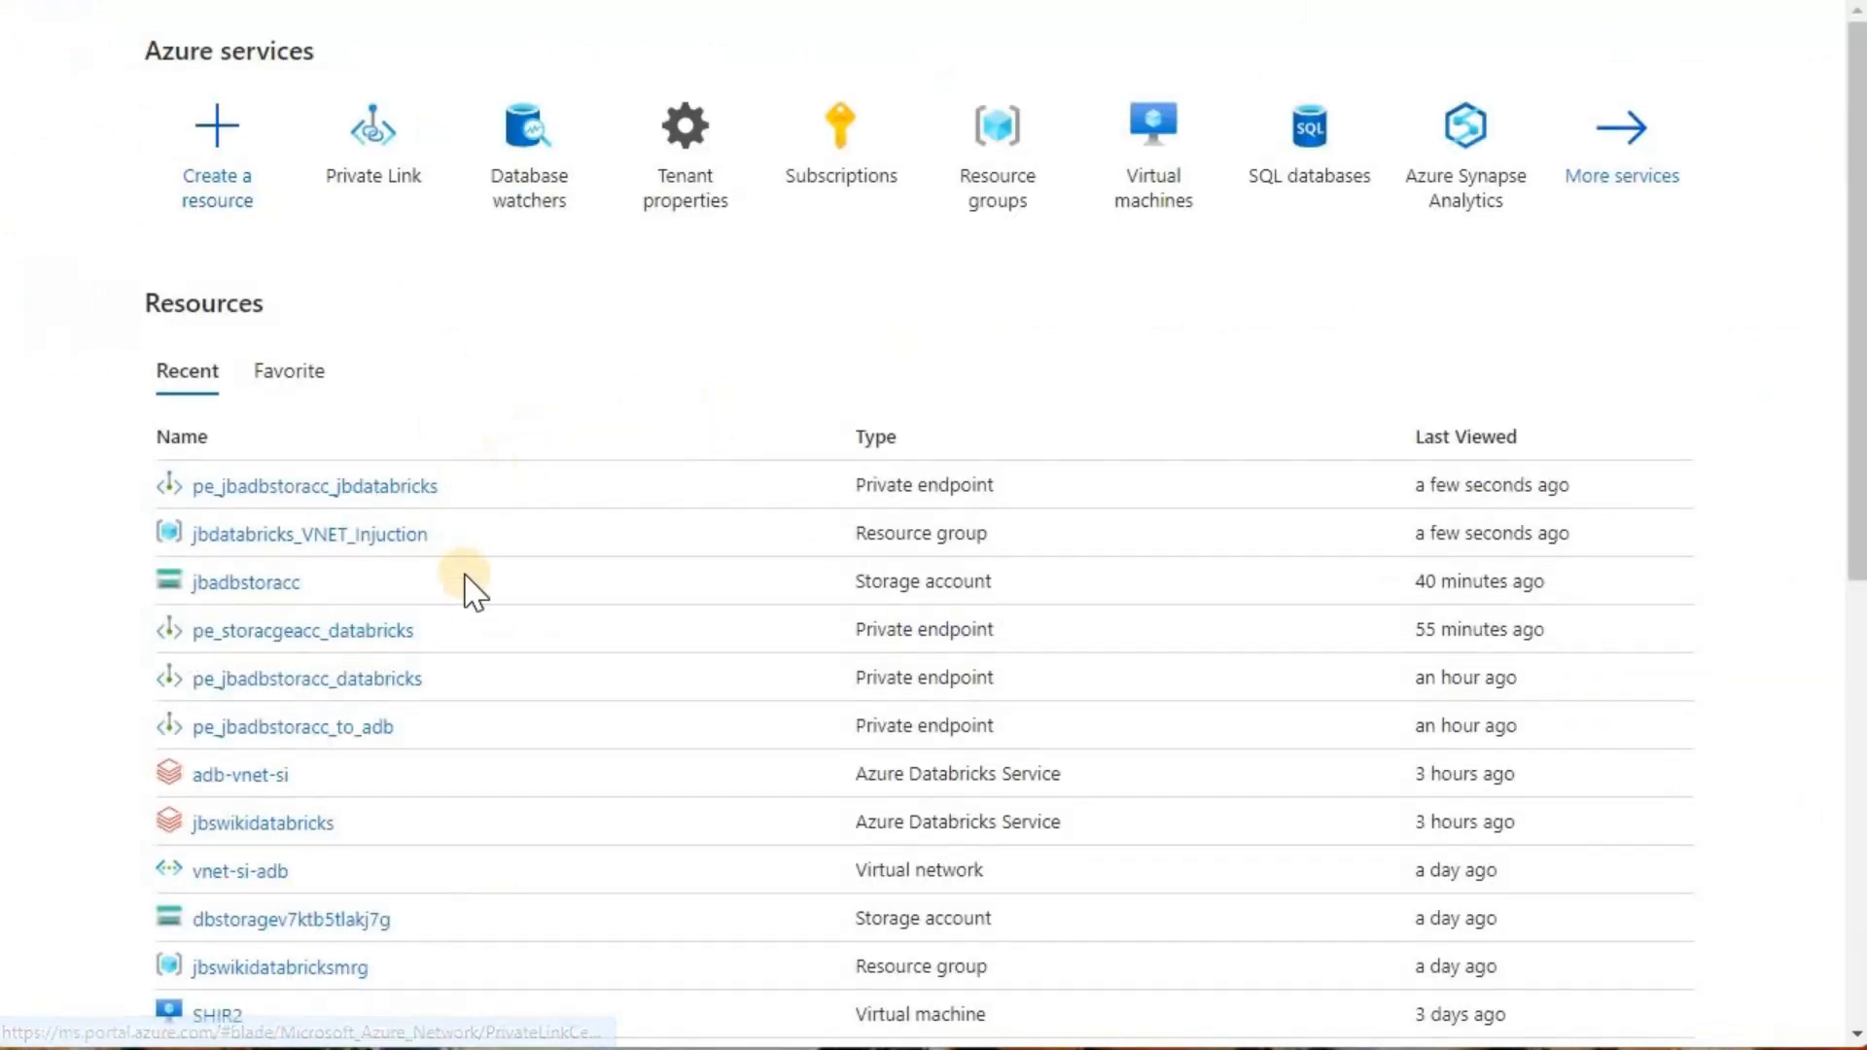
left_click(277, 584)
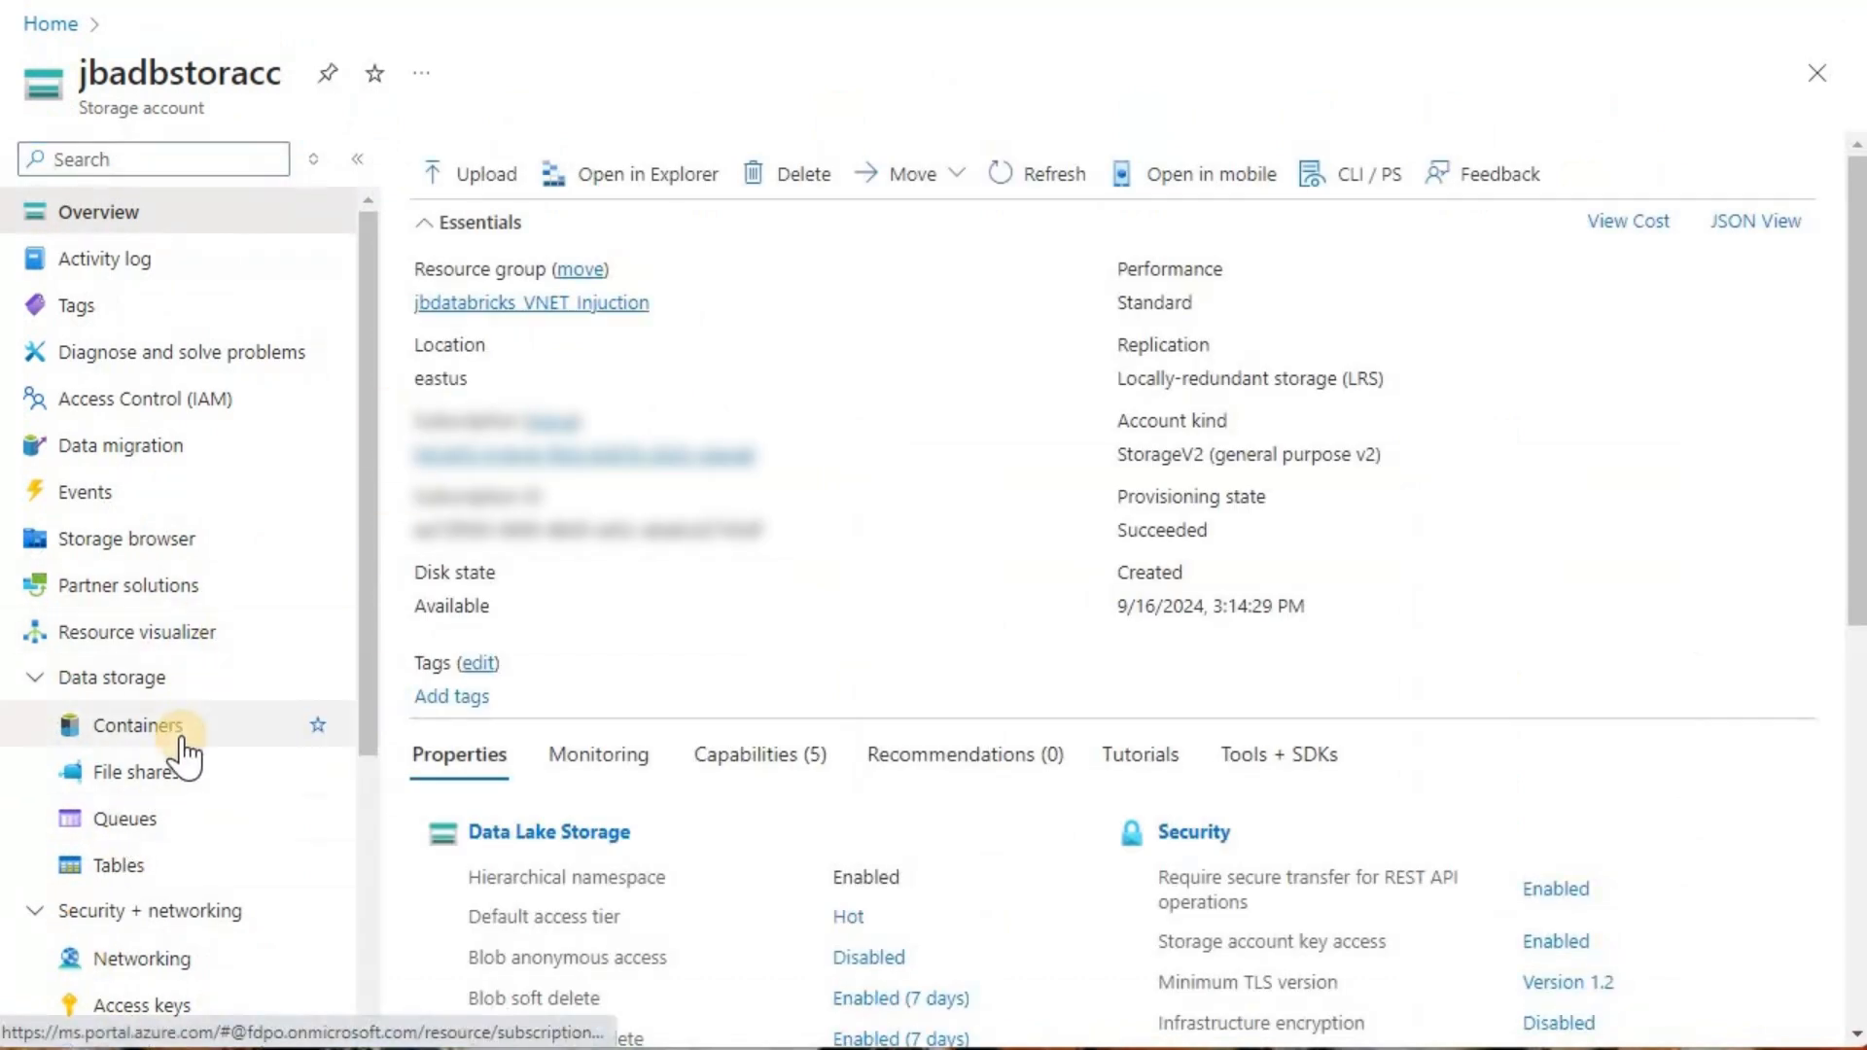
left_click(171, 960)
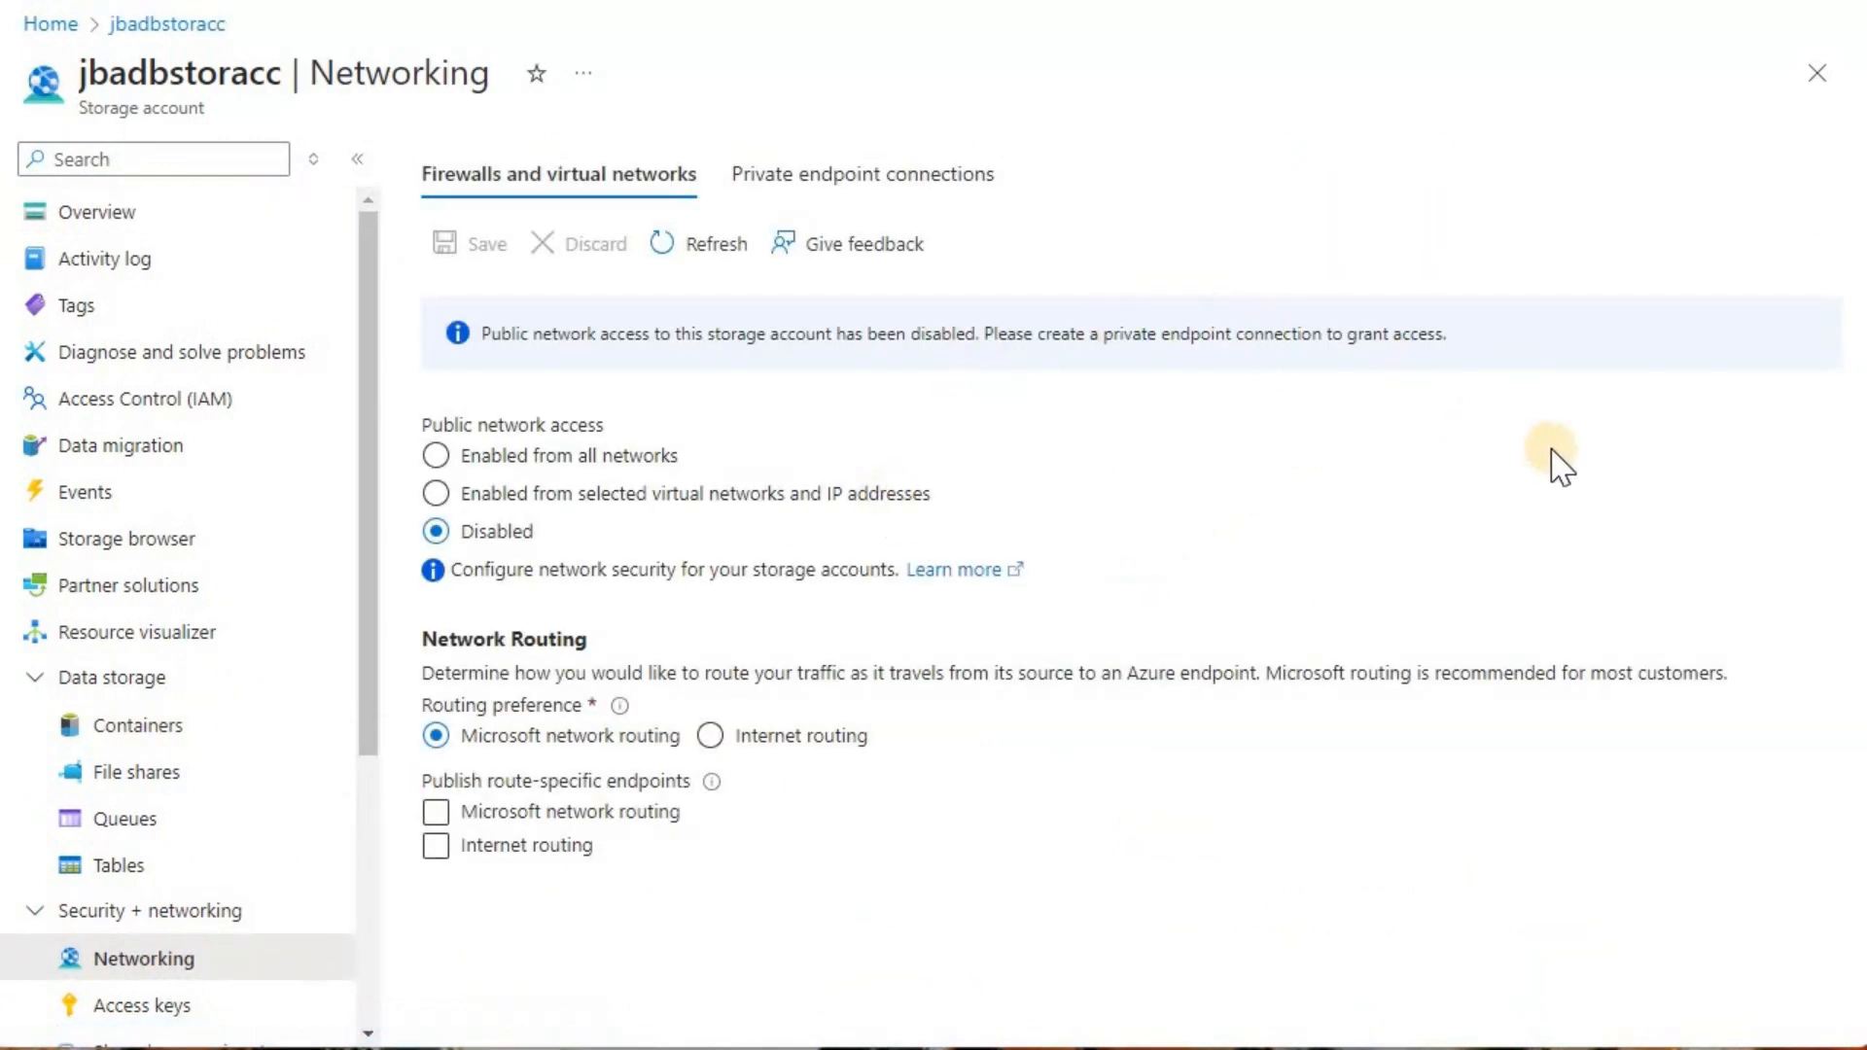
left_click(895, 177)
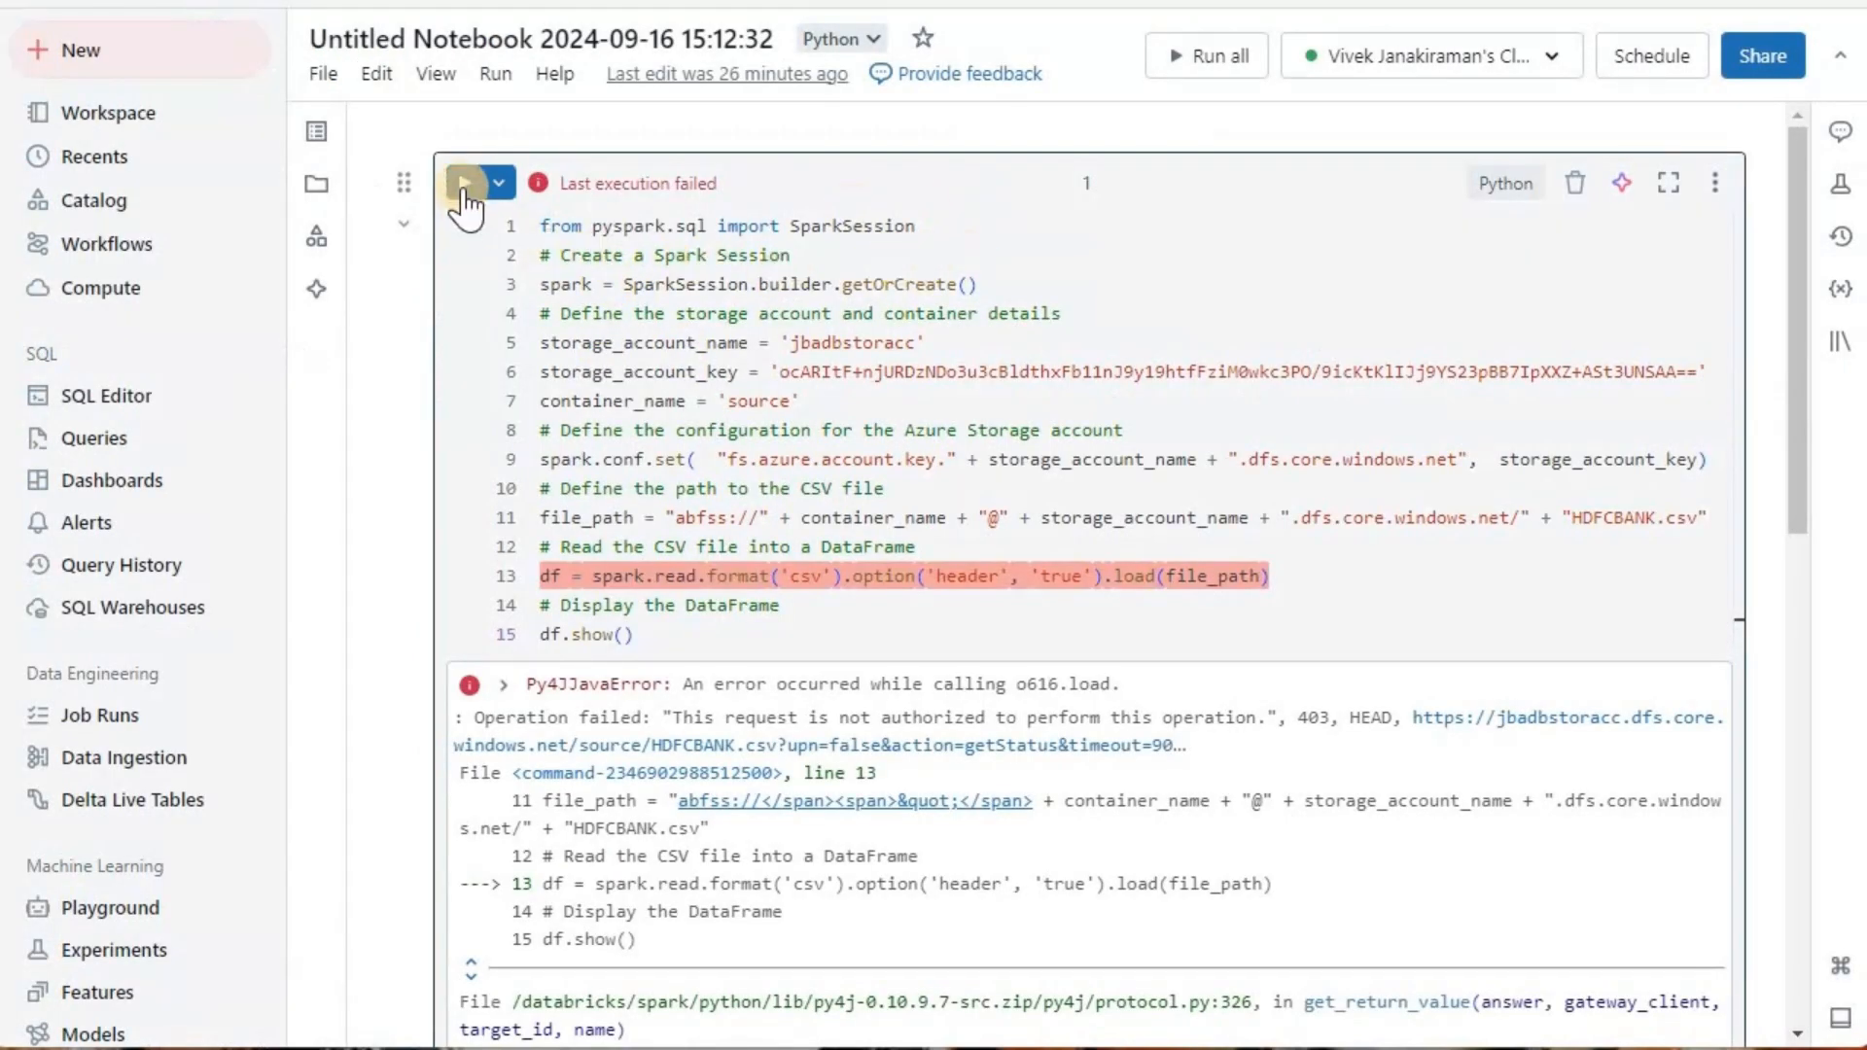
Step: Switch to the Databricks notebook, rerun the cell that reads HDFCBANK.csv from the source container, and review its output
left_click(463, 187)
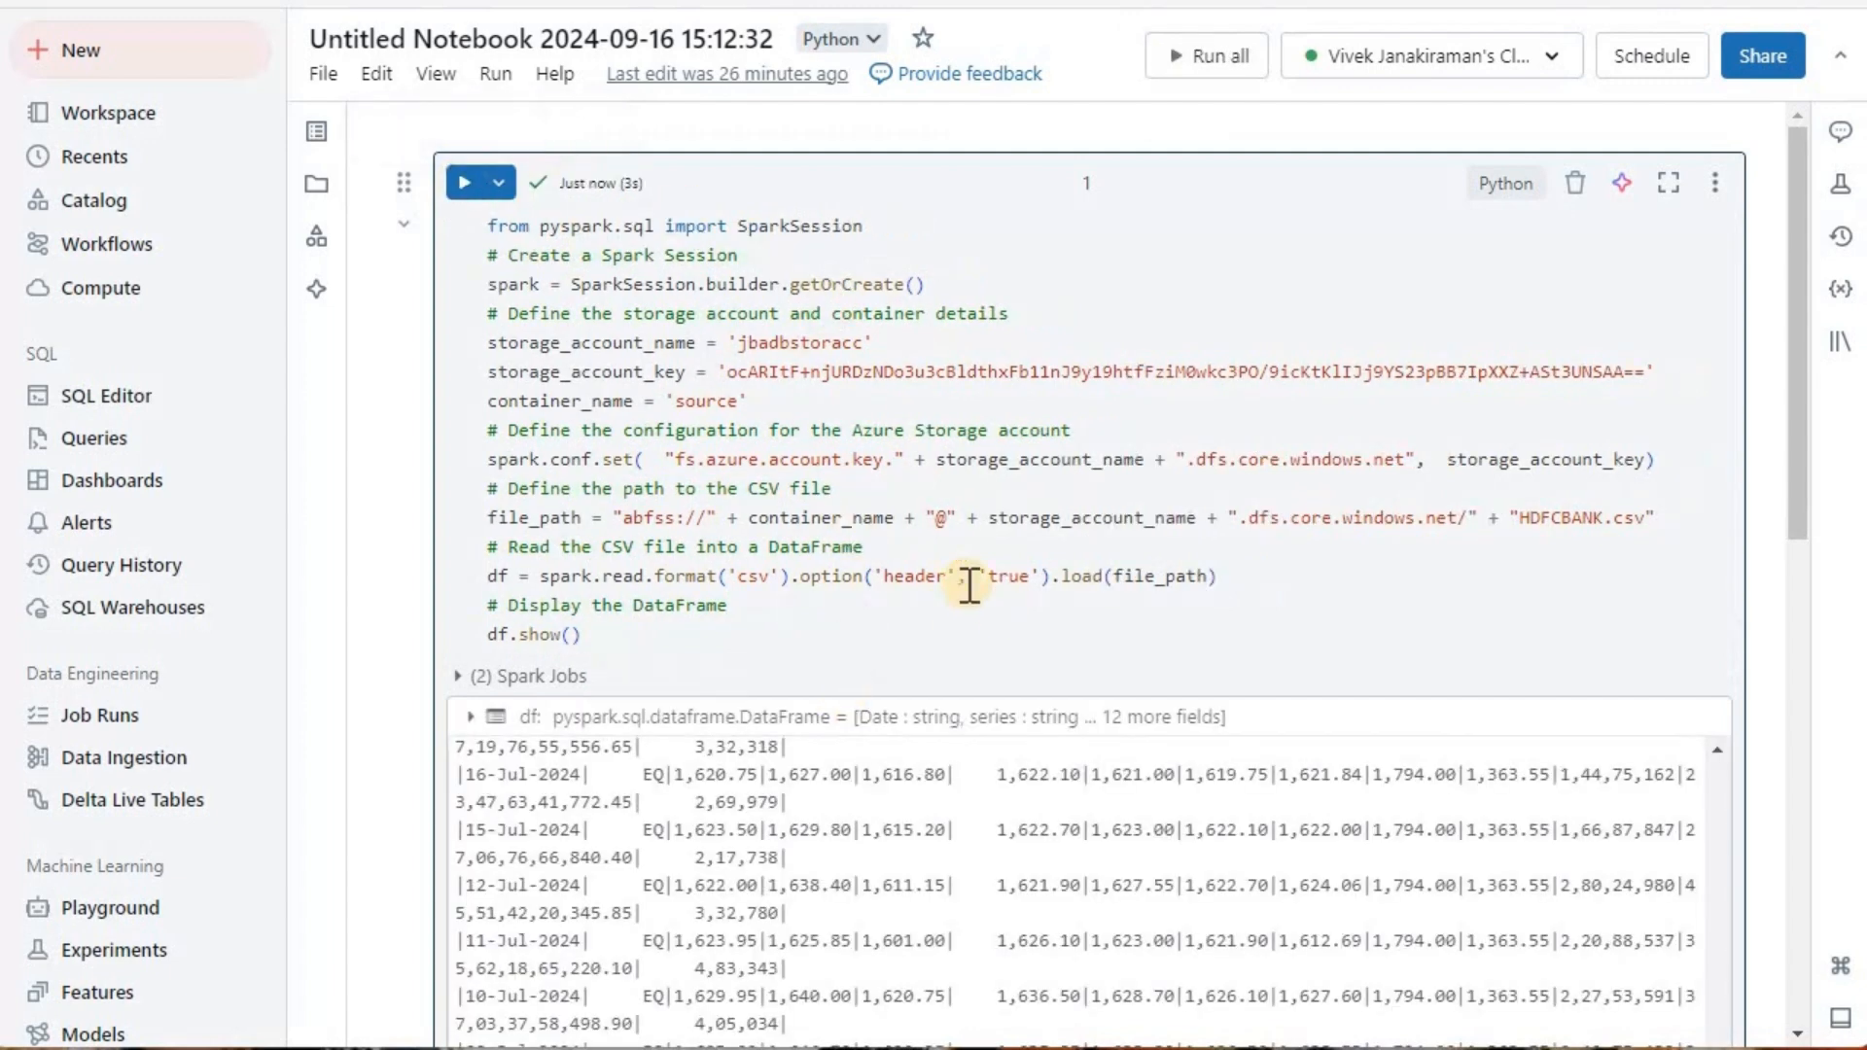
scroll(967, 602, "down", 4)
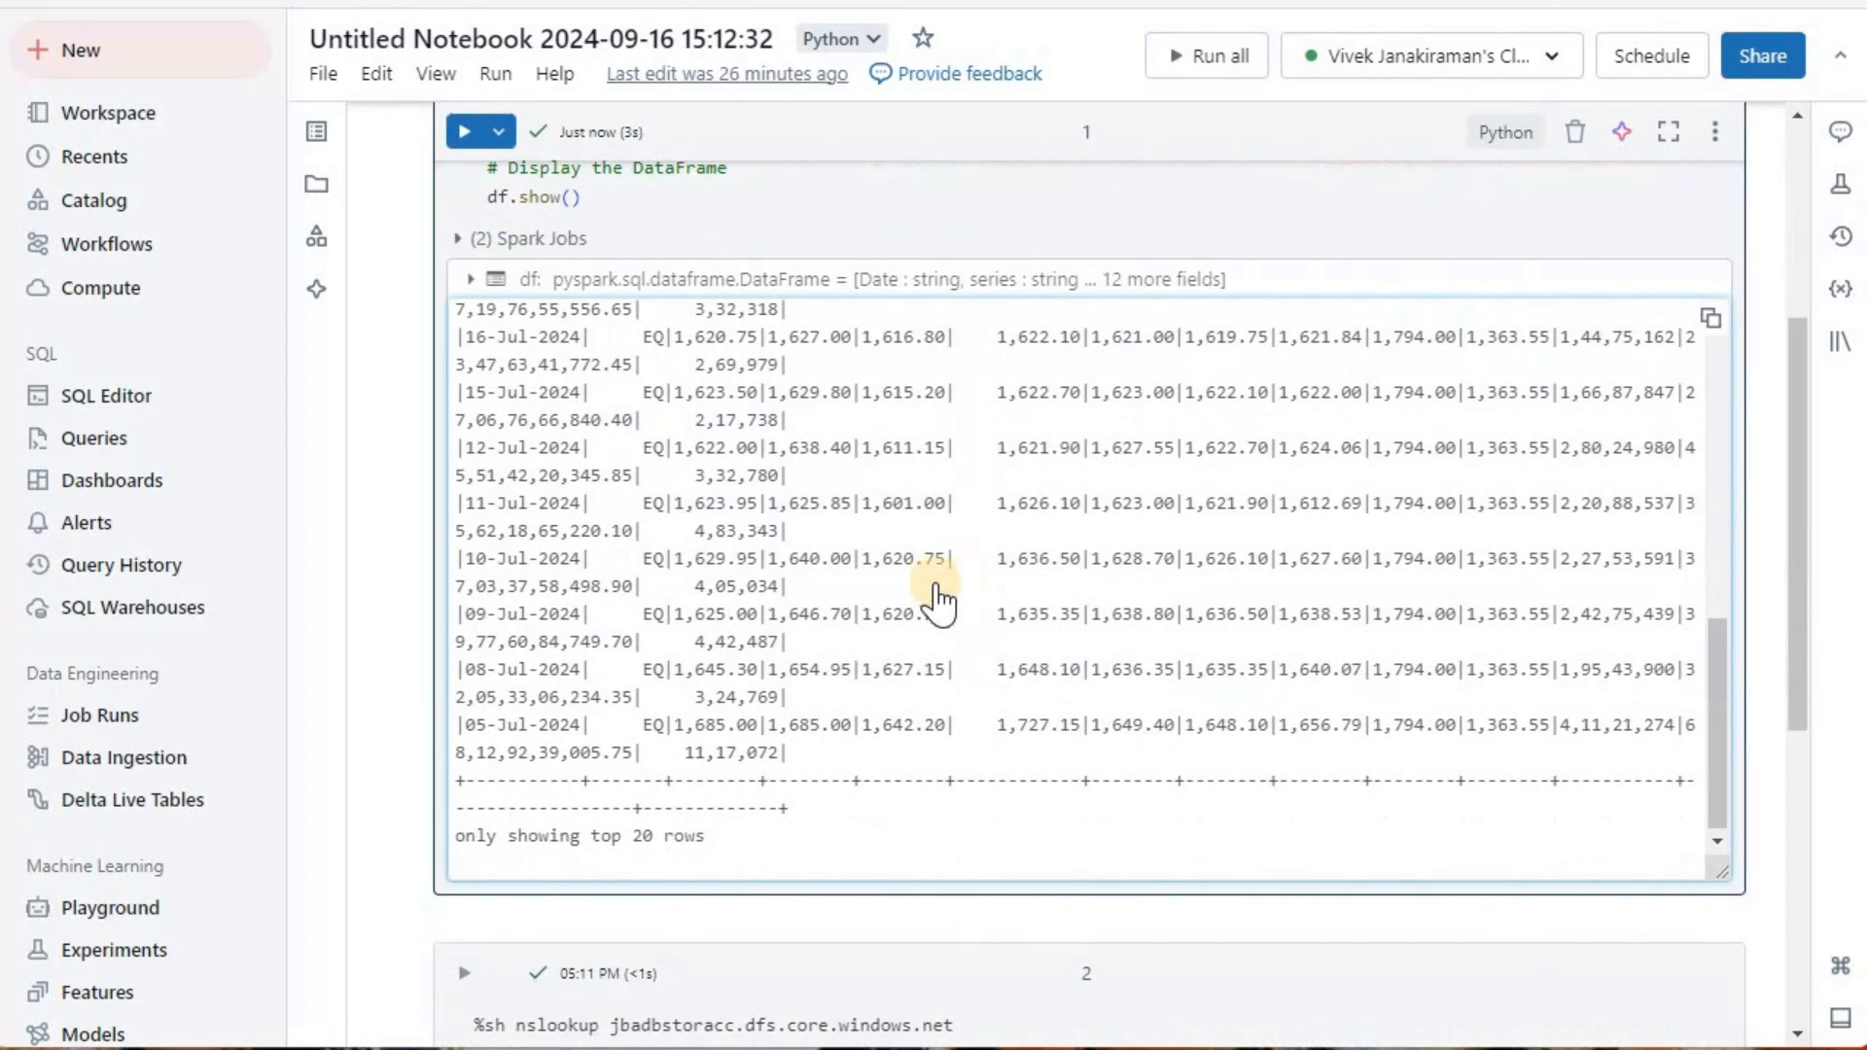
scroll(937, 596, "up", 2)
scroll(680, 544, "down", 2)
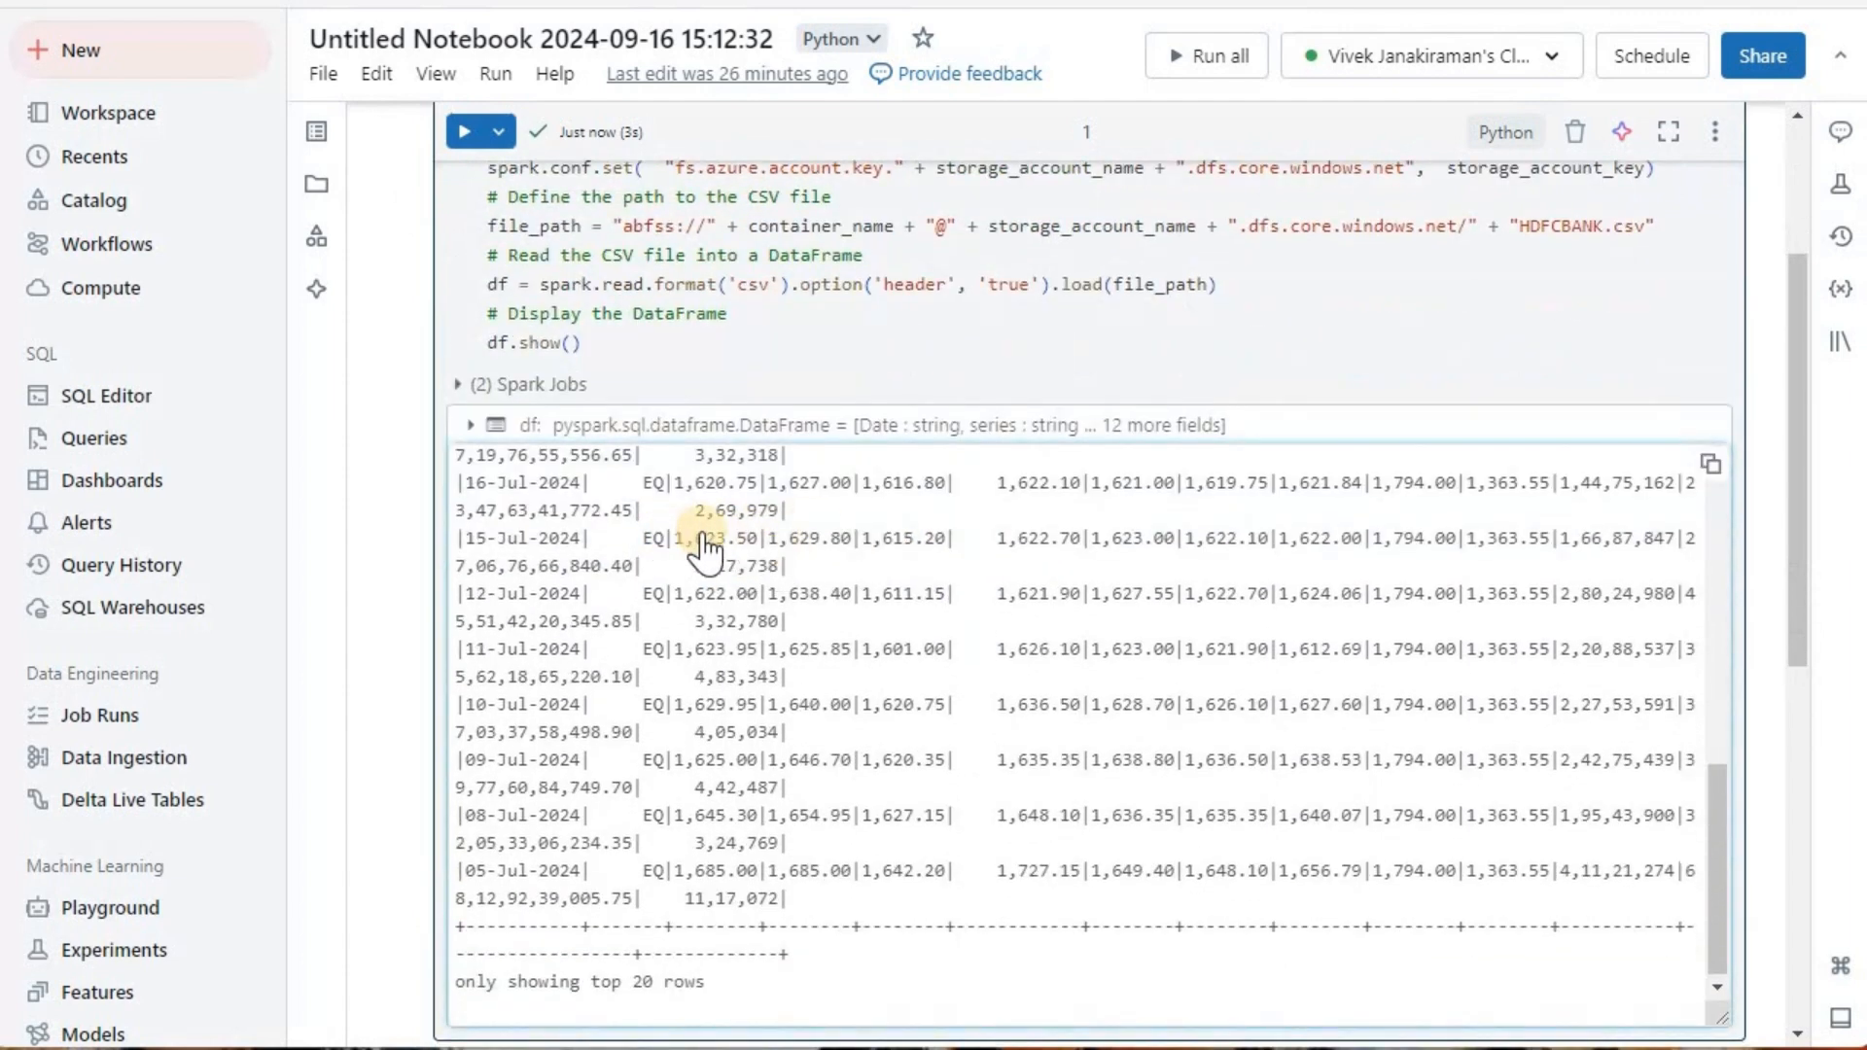
scroll(822, 515, "up", 3)
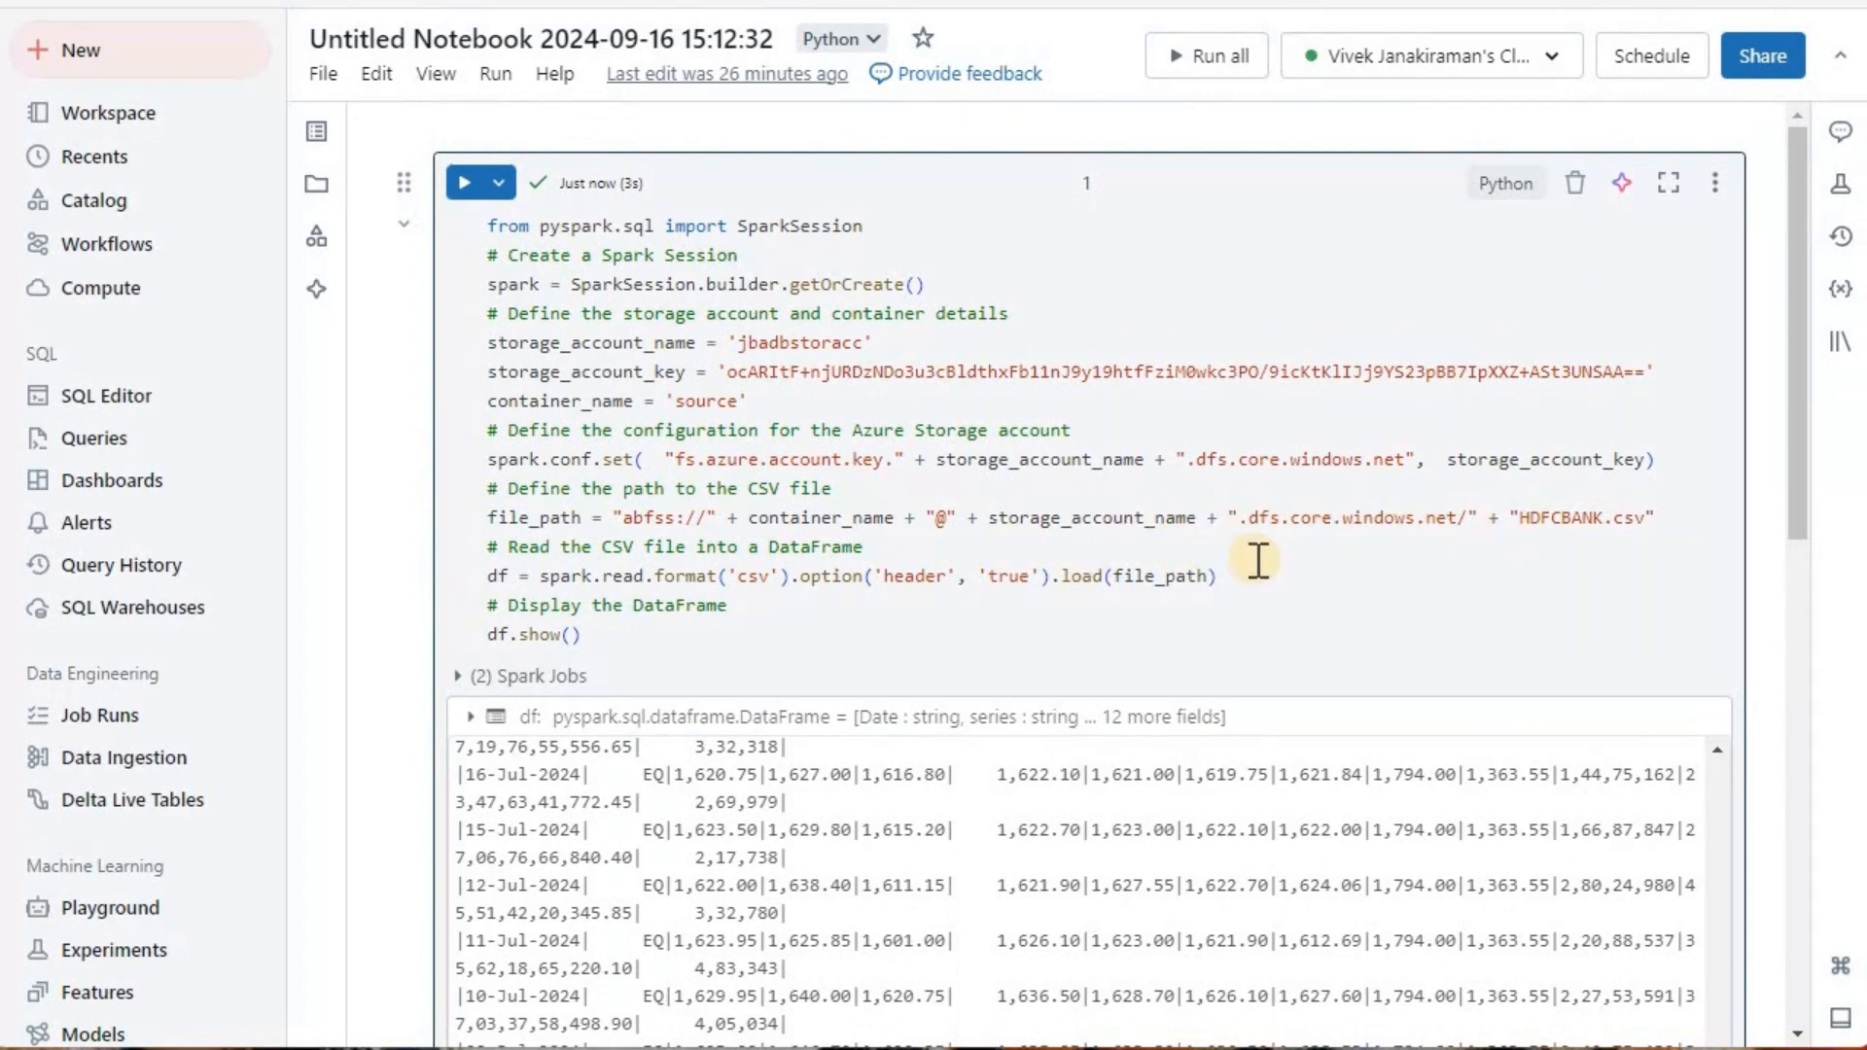
Step: Run the nslookup cell for jbadbstoracc.dfs.core.windows.net, expand the cell, and inspect the resolved address
scroll(1259, 579, "down", 7)
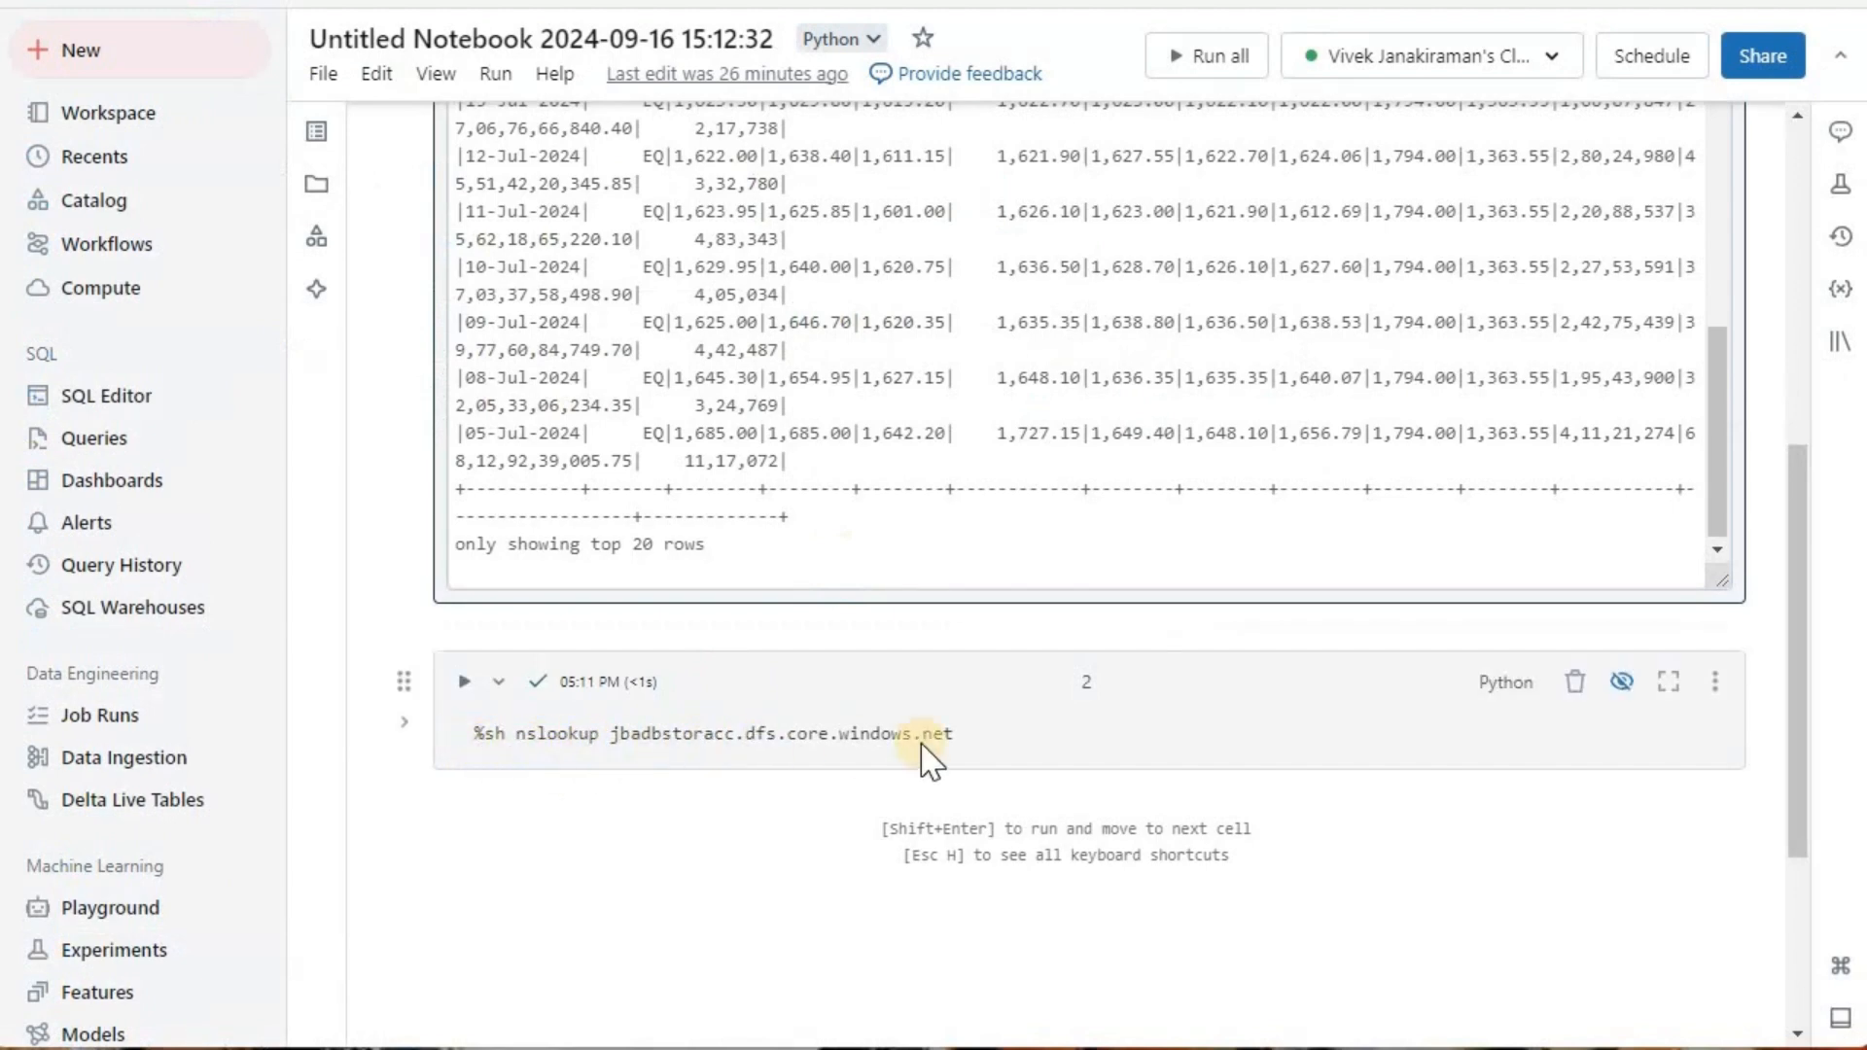
left_click(461, 686)
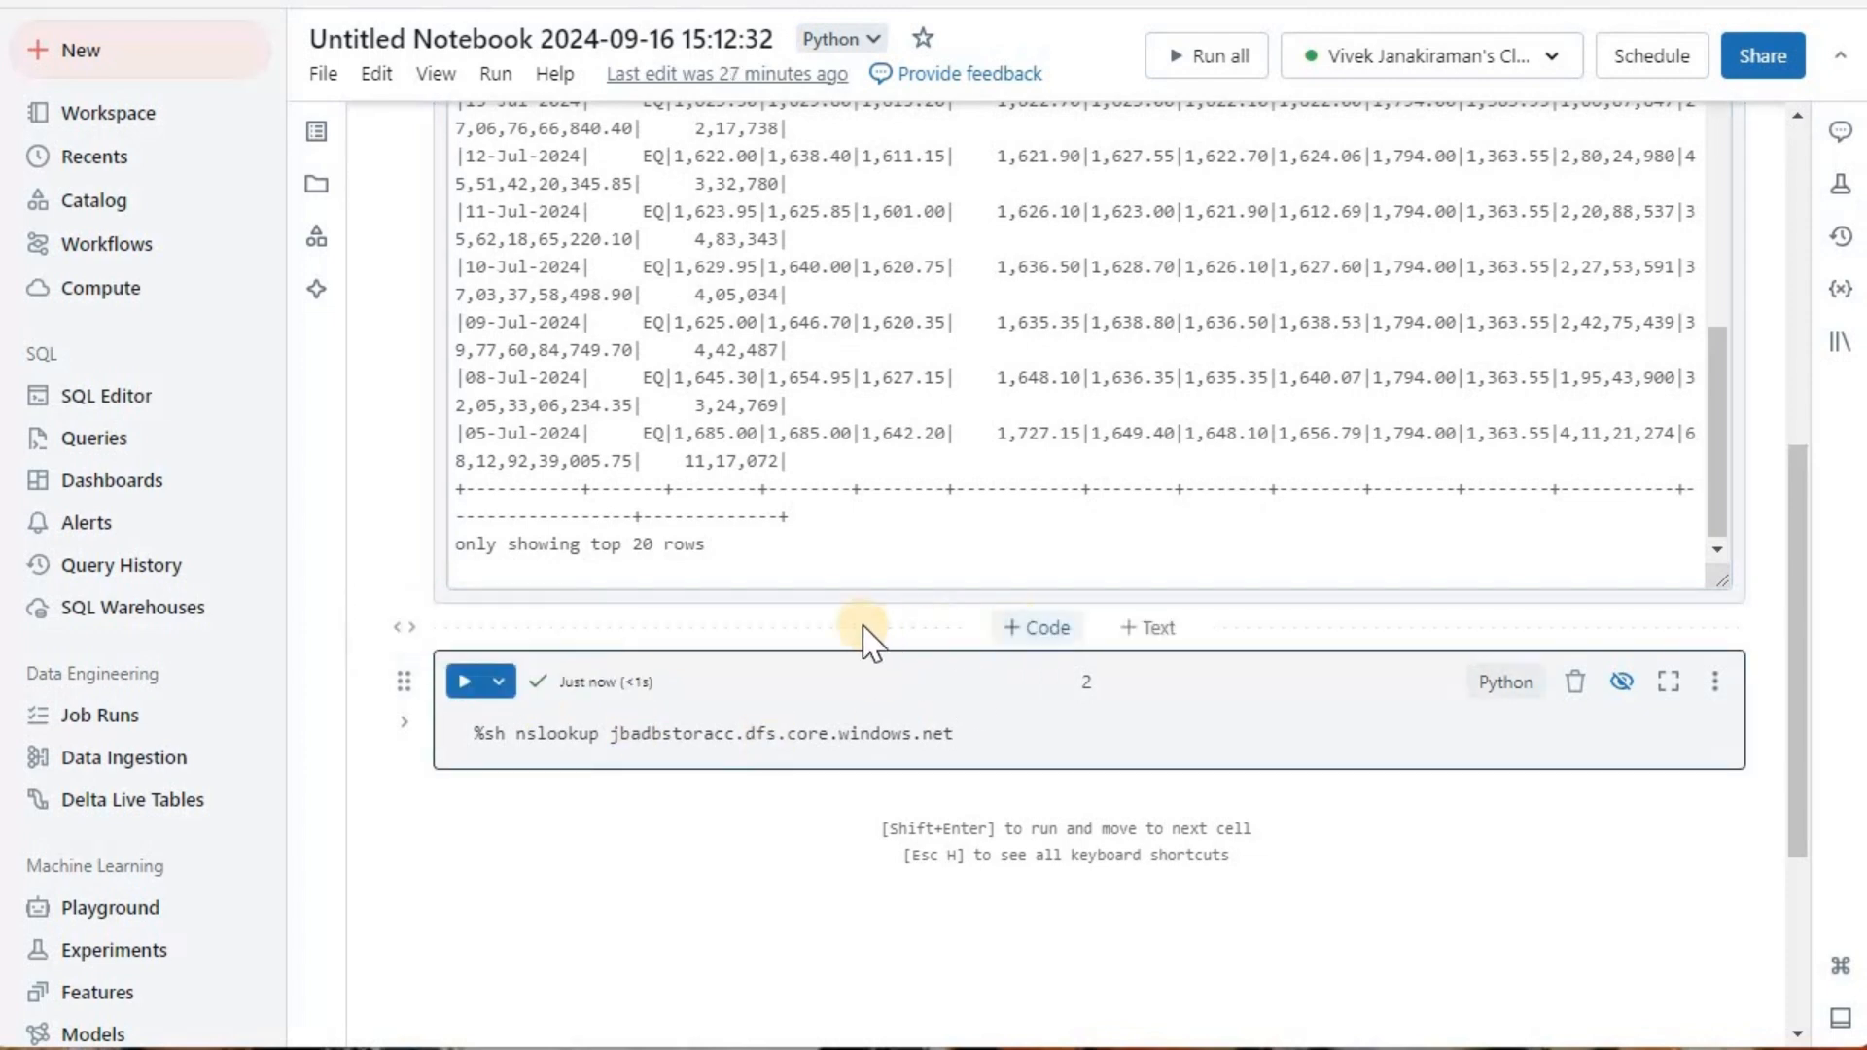
scroll(868, 637, "down", 2)
scroll(868, 637, "down", 2)
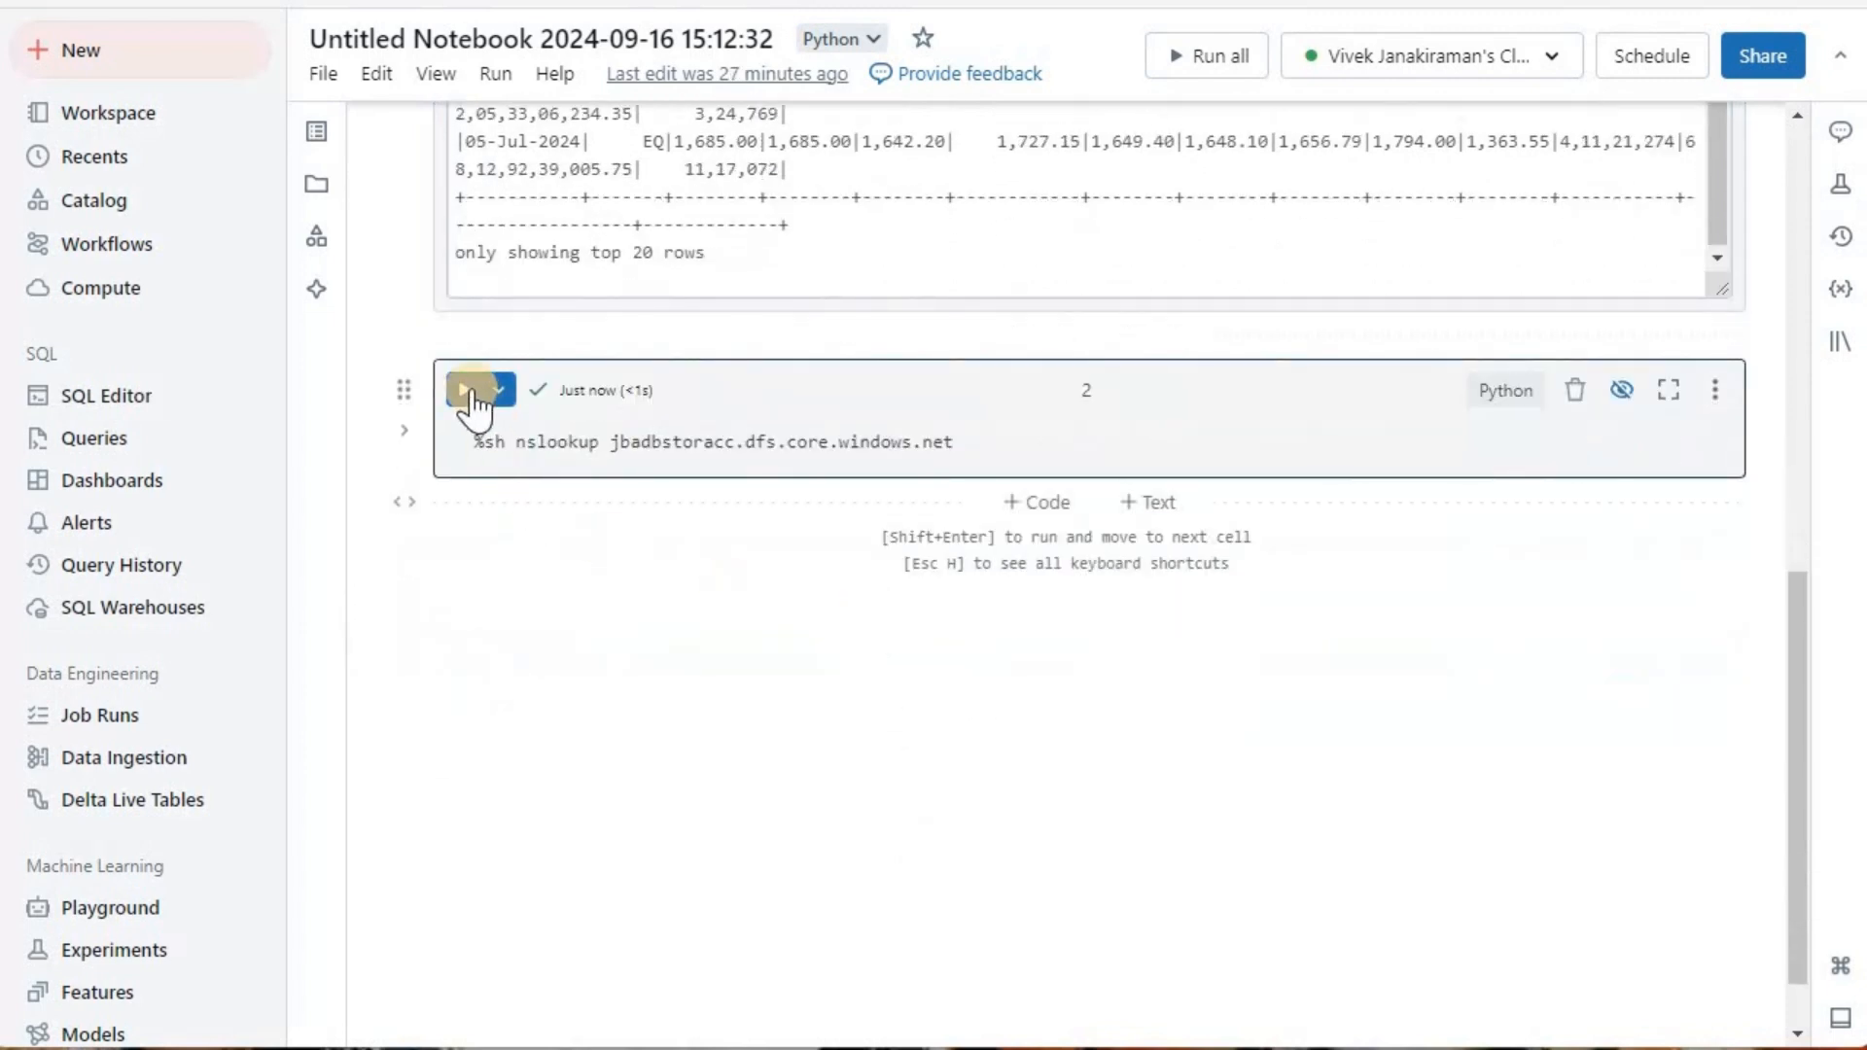
left_click(403, 430)
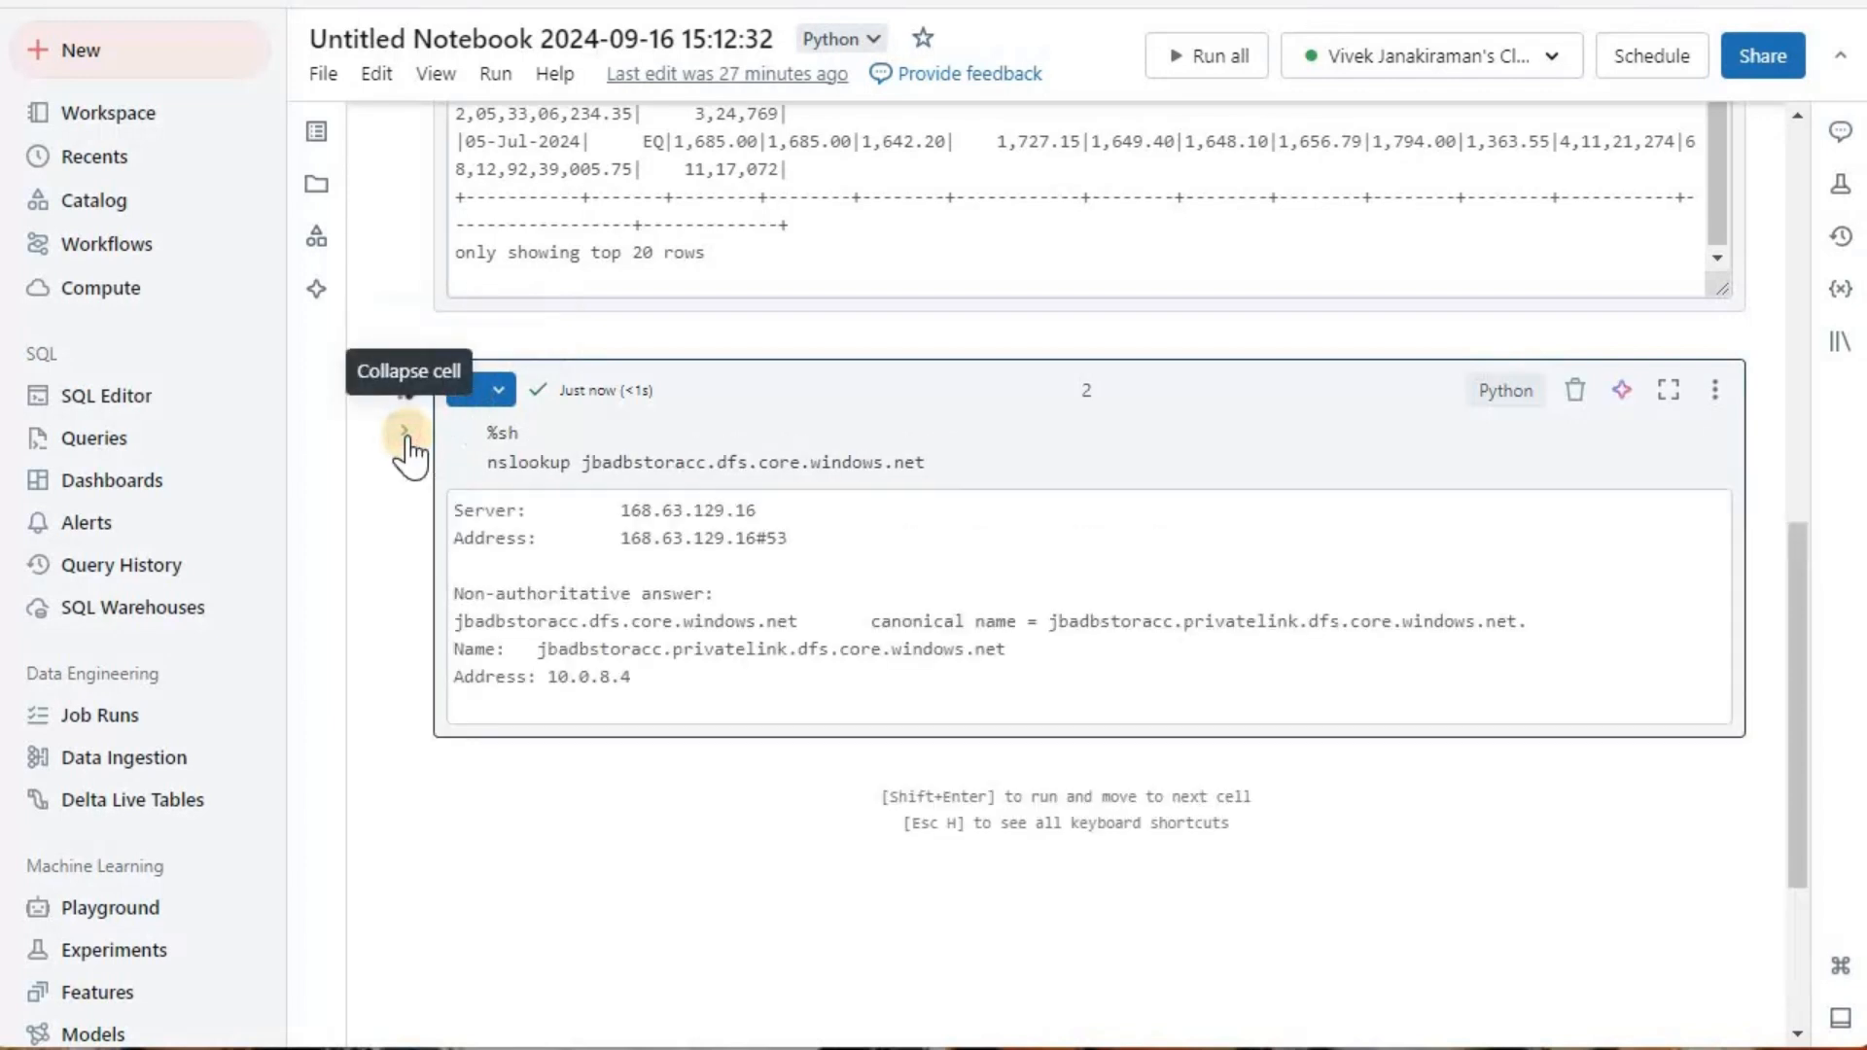
left_click(465, 391)
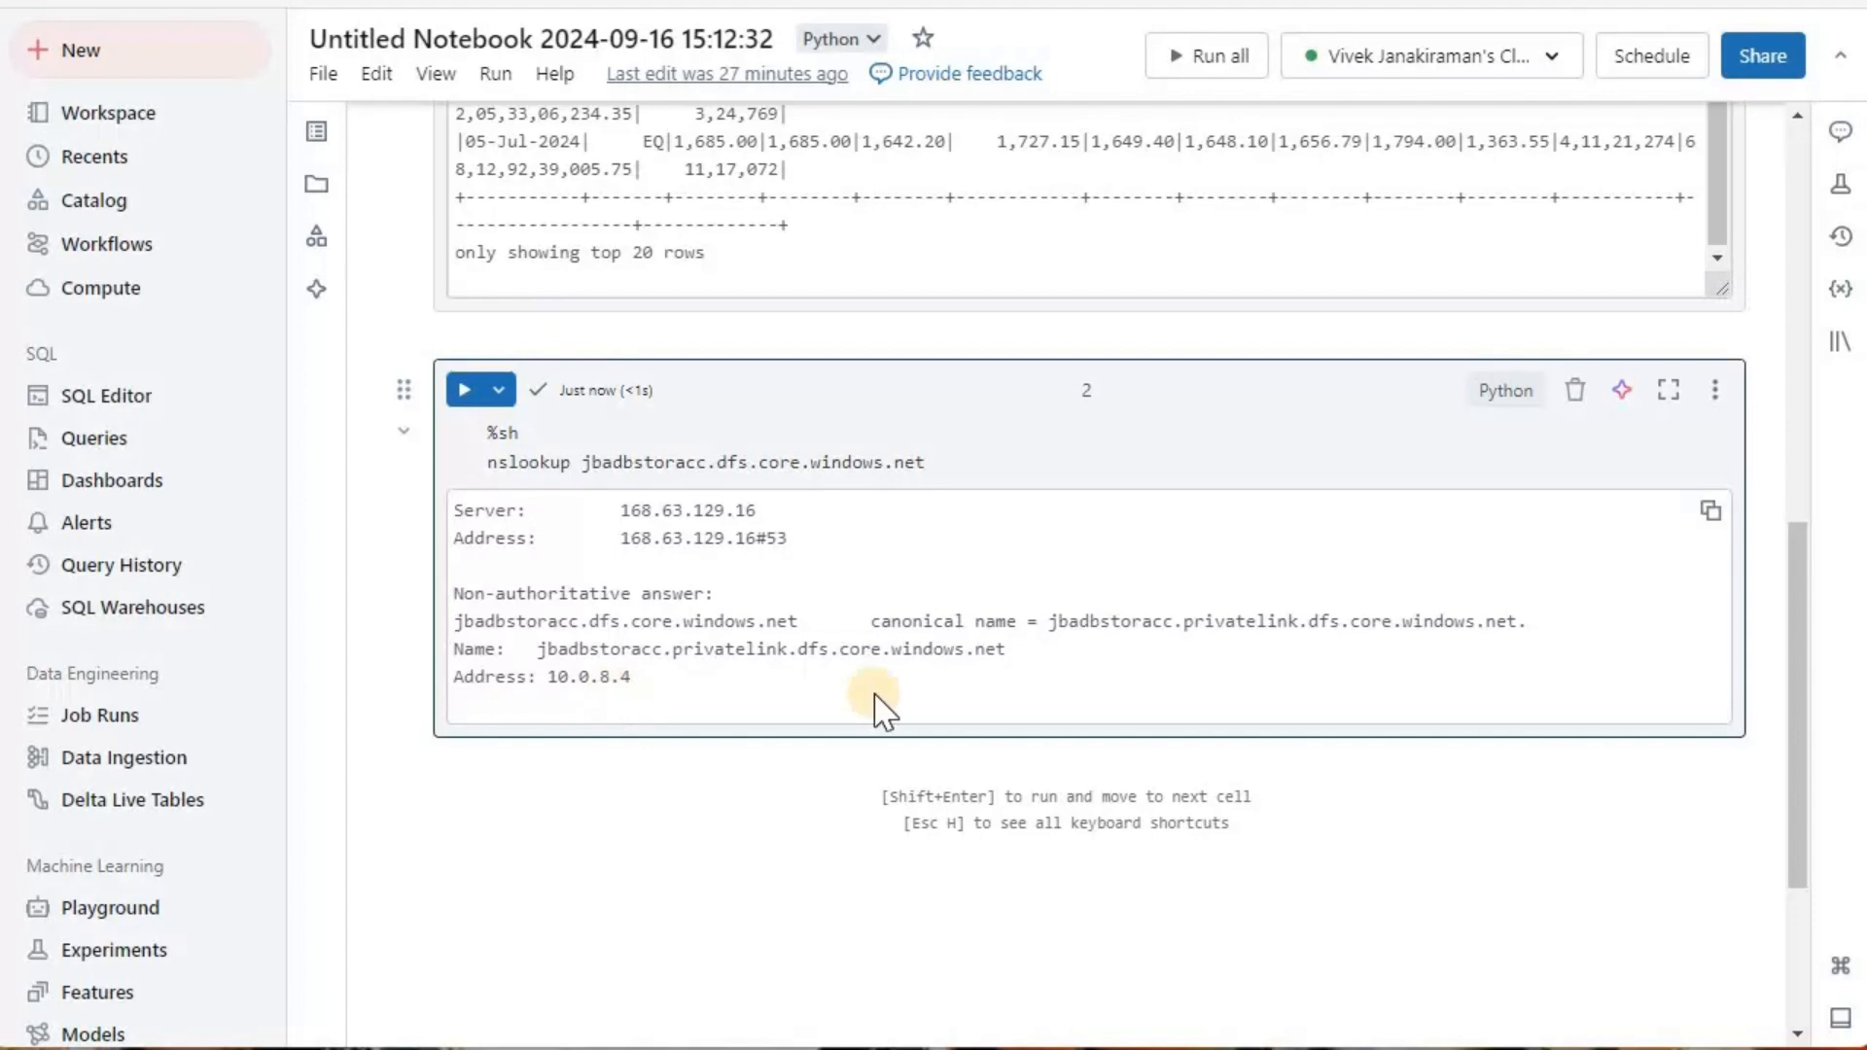
double_click(556, 676)
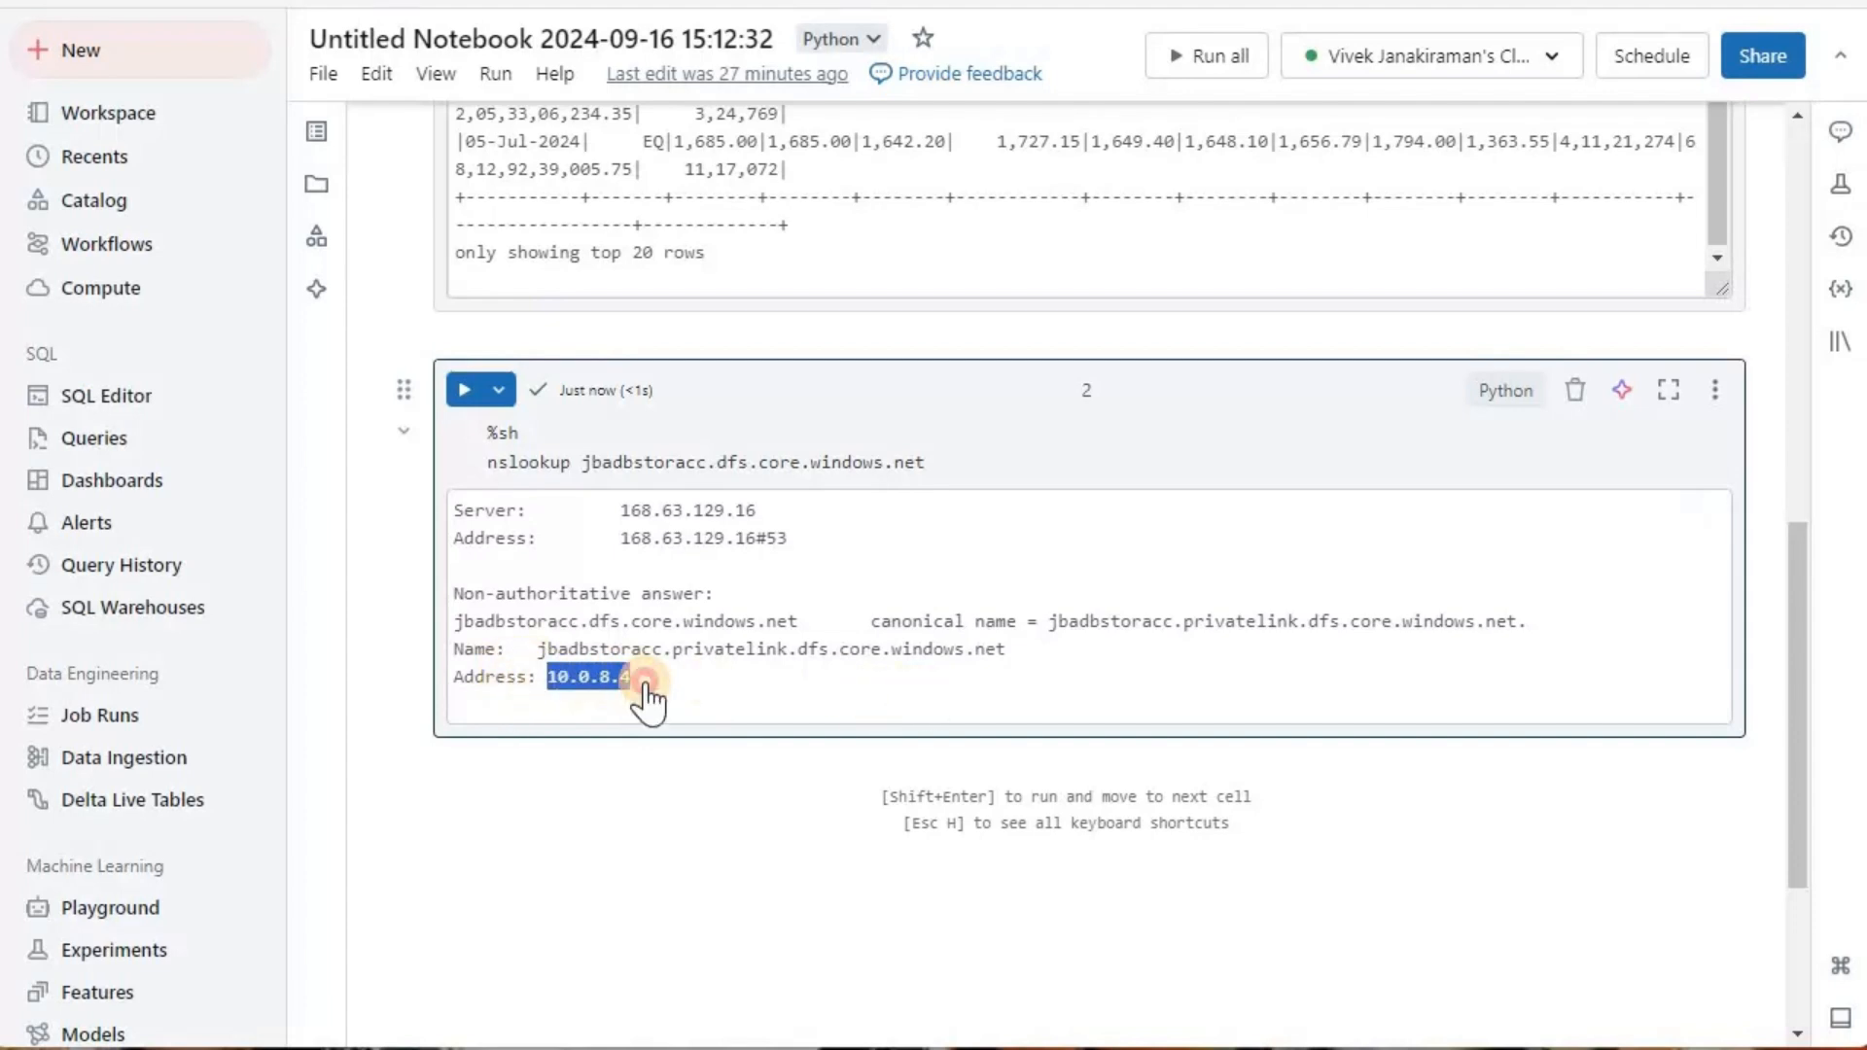
left_click(560, 708)
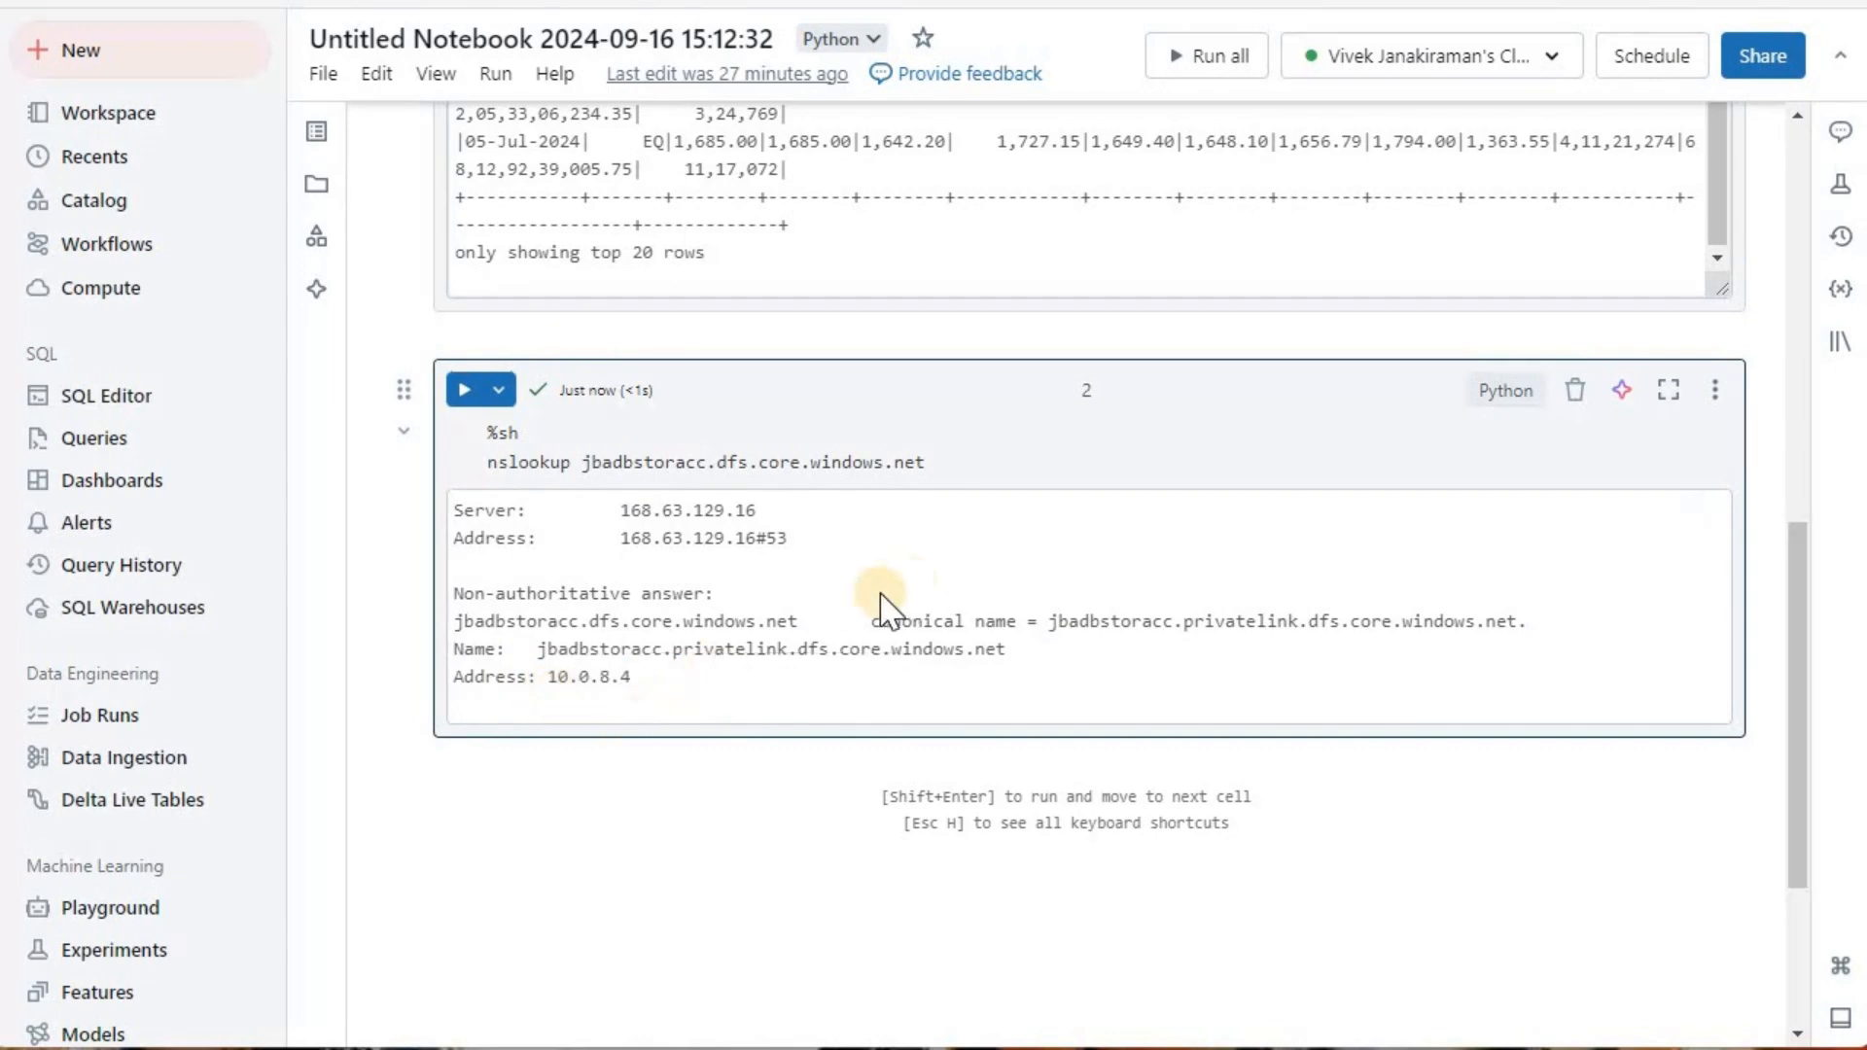
scroll(880, 608, "up", 2)
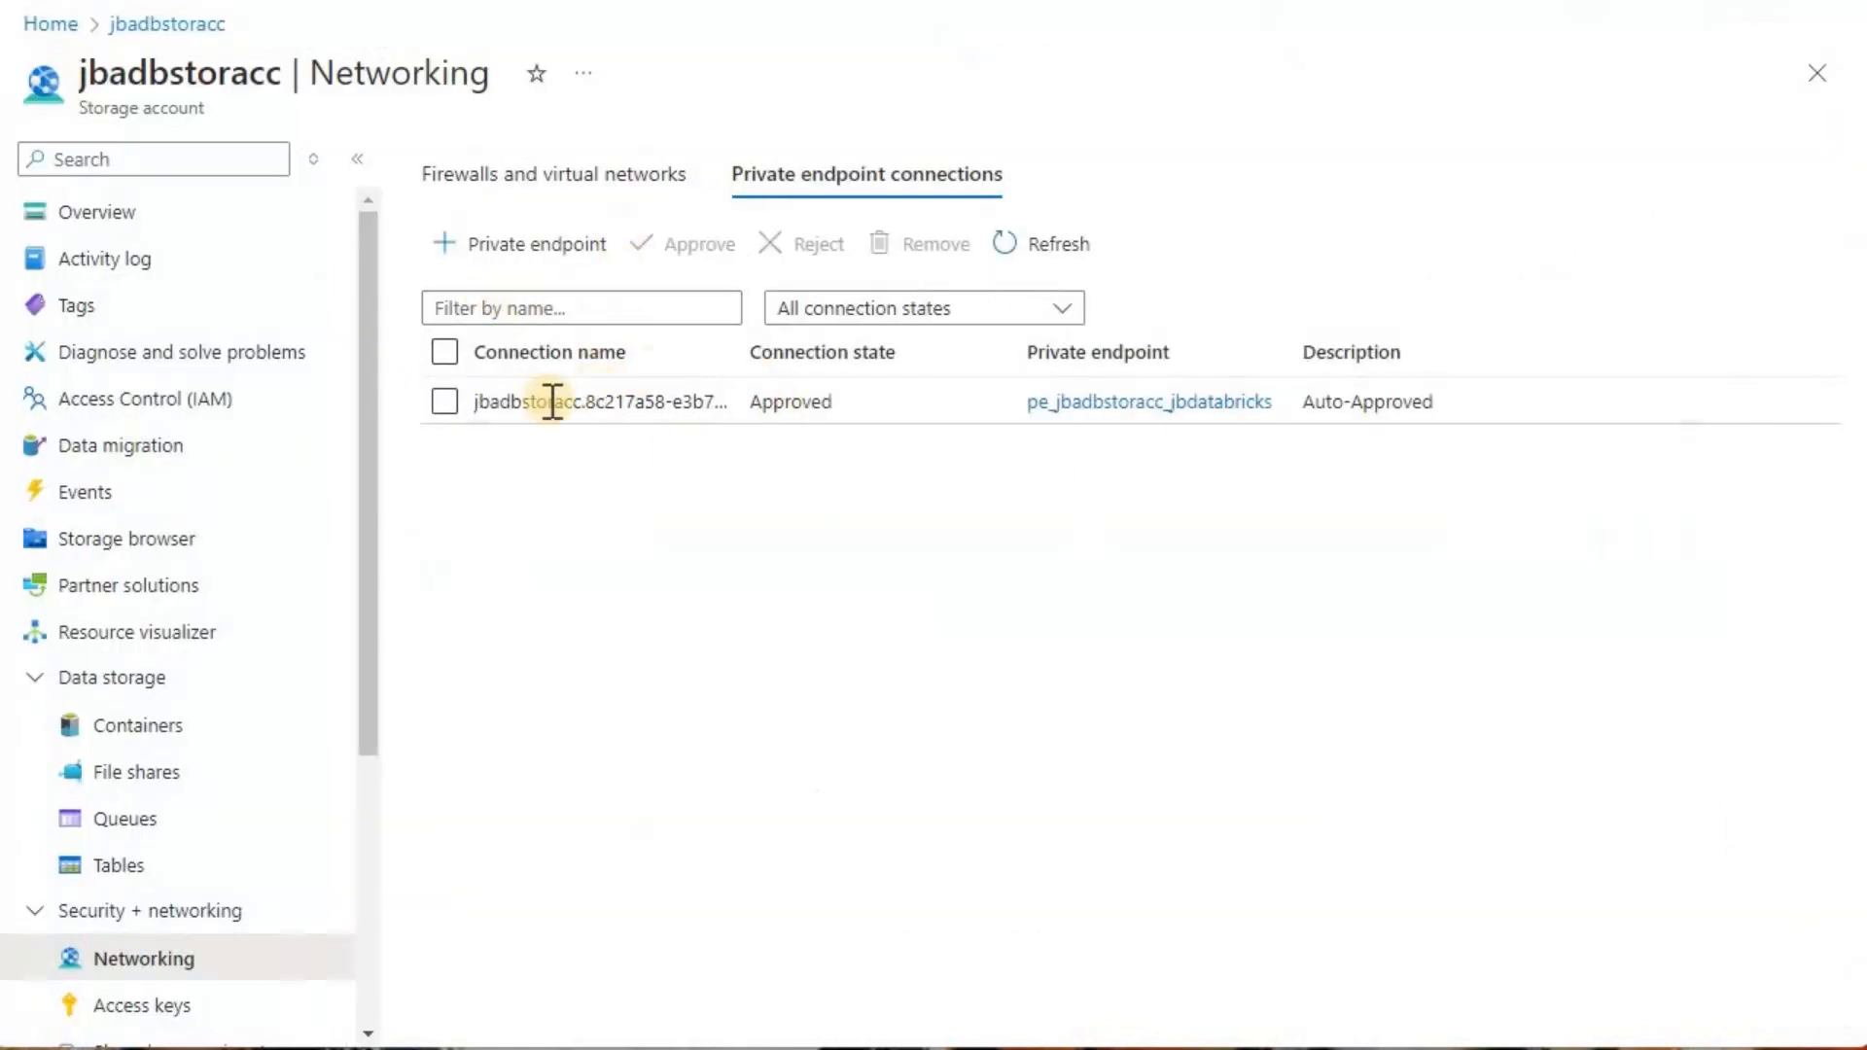
Step: Switch to the Azure portal and remove the private endpoint connection pe_jbadbstoracc_jbdatabricks from jbadbstoracc
left_click(446, 403)
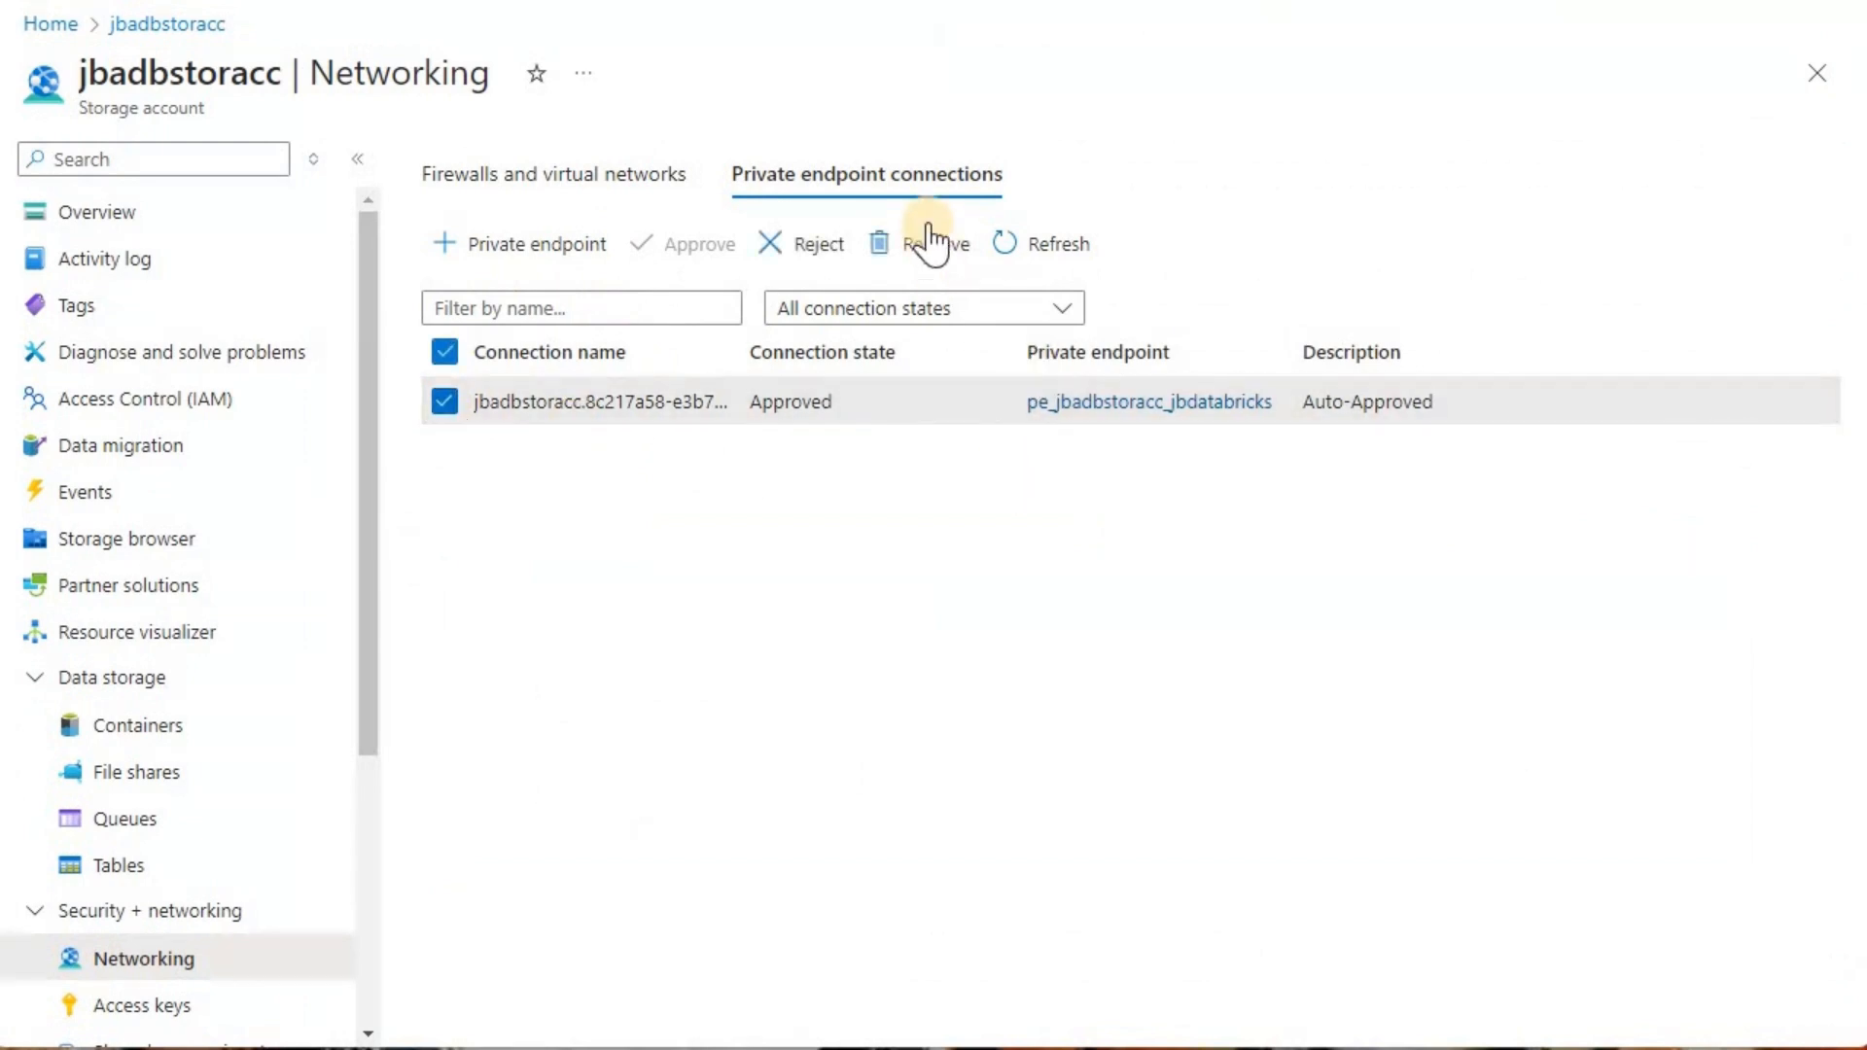
left_click(929, 245)
left_click(515, 268)
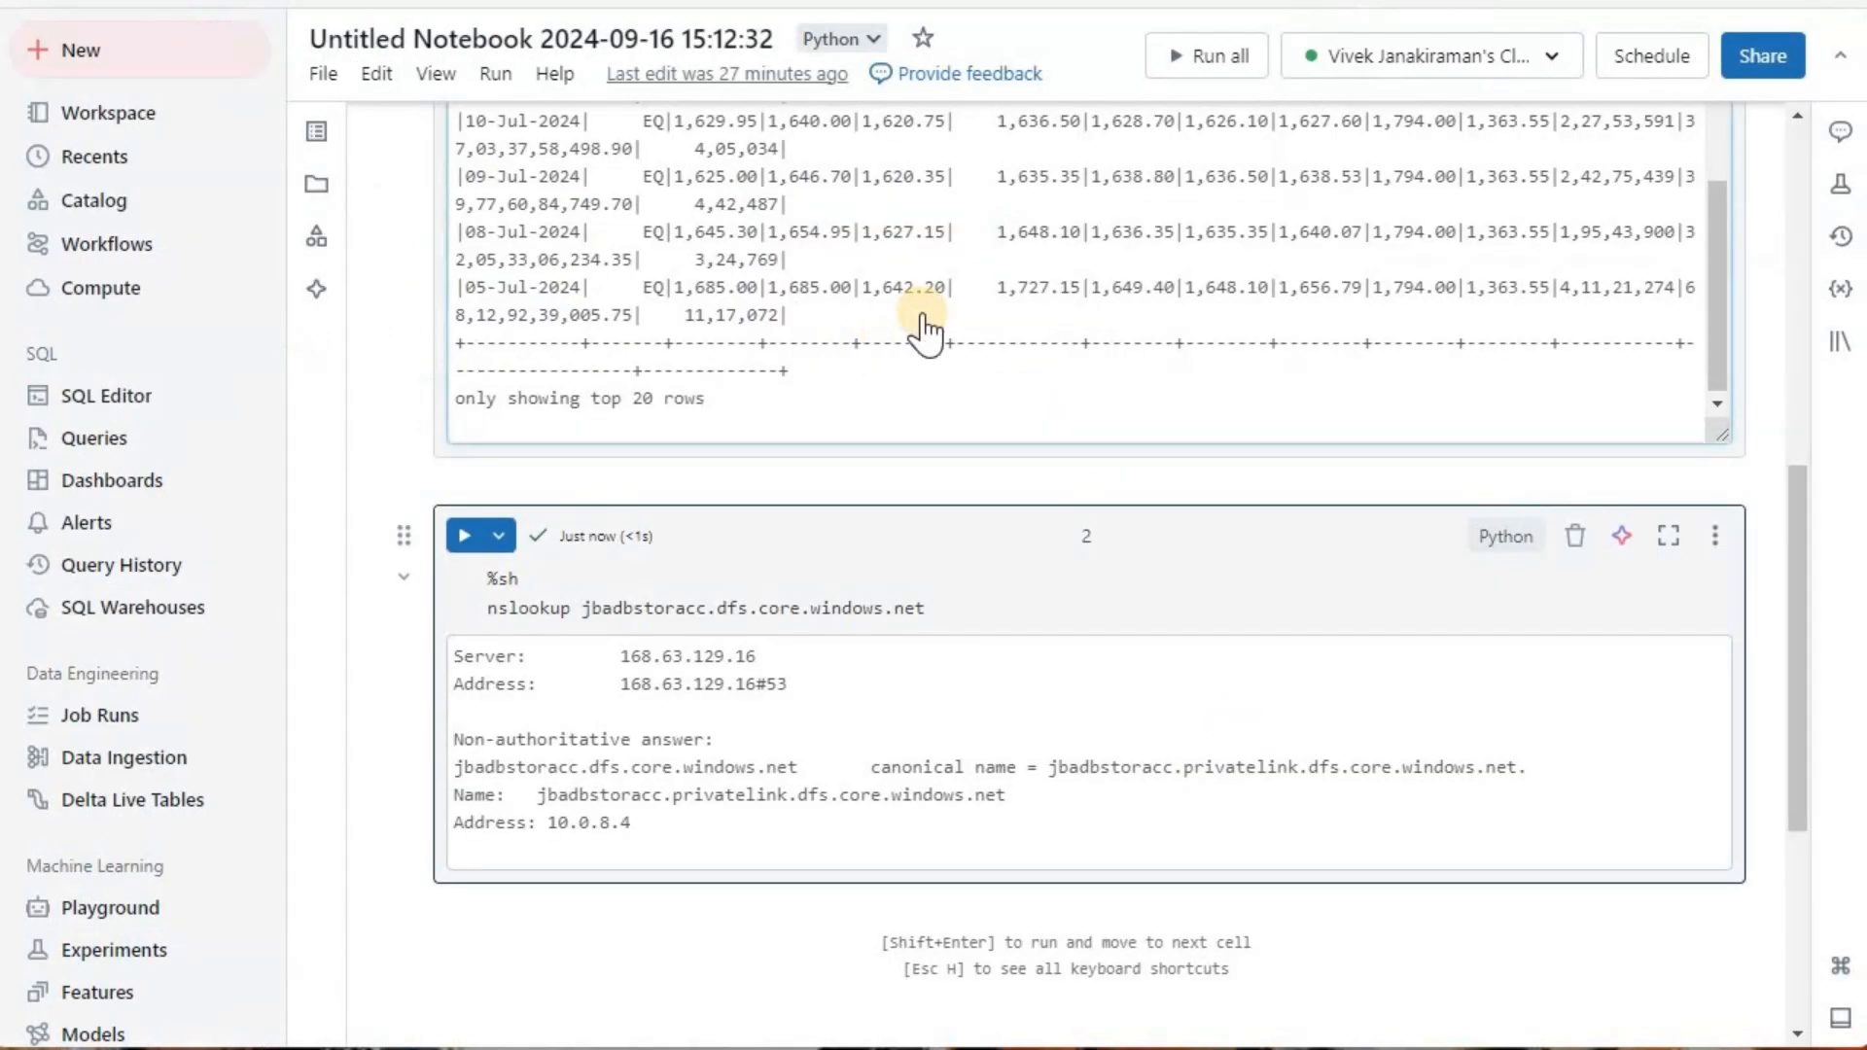
Step: Return to the Databricks notebook and rerun the CSV-reading cell to test access without the private endpoint connection
scroll(923, 335, "up", 3)
scroll(767, 454, "up", 6)
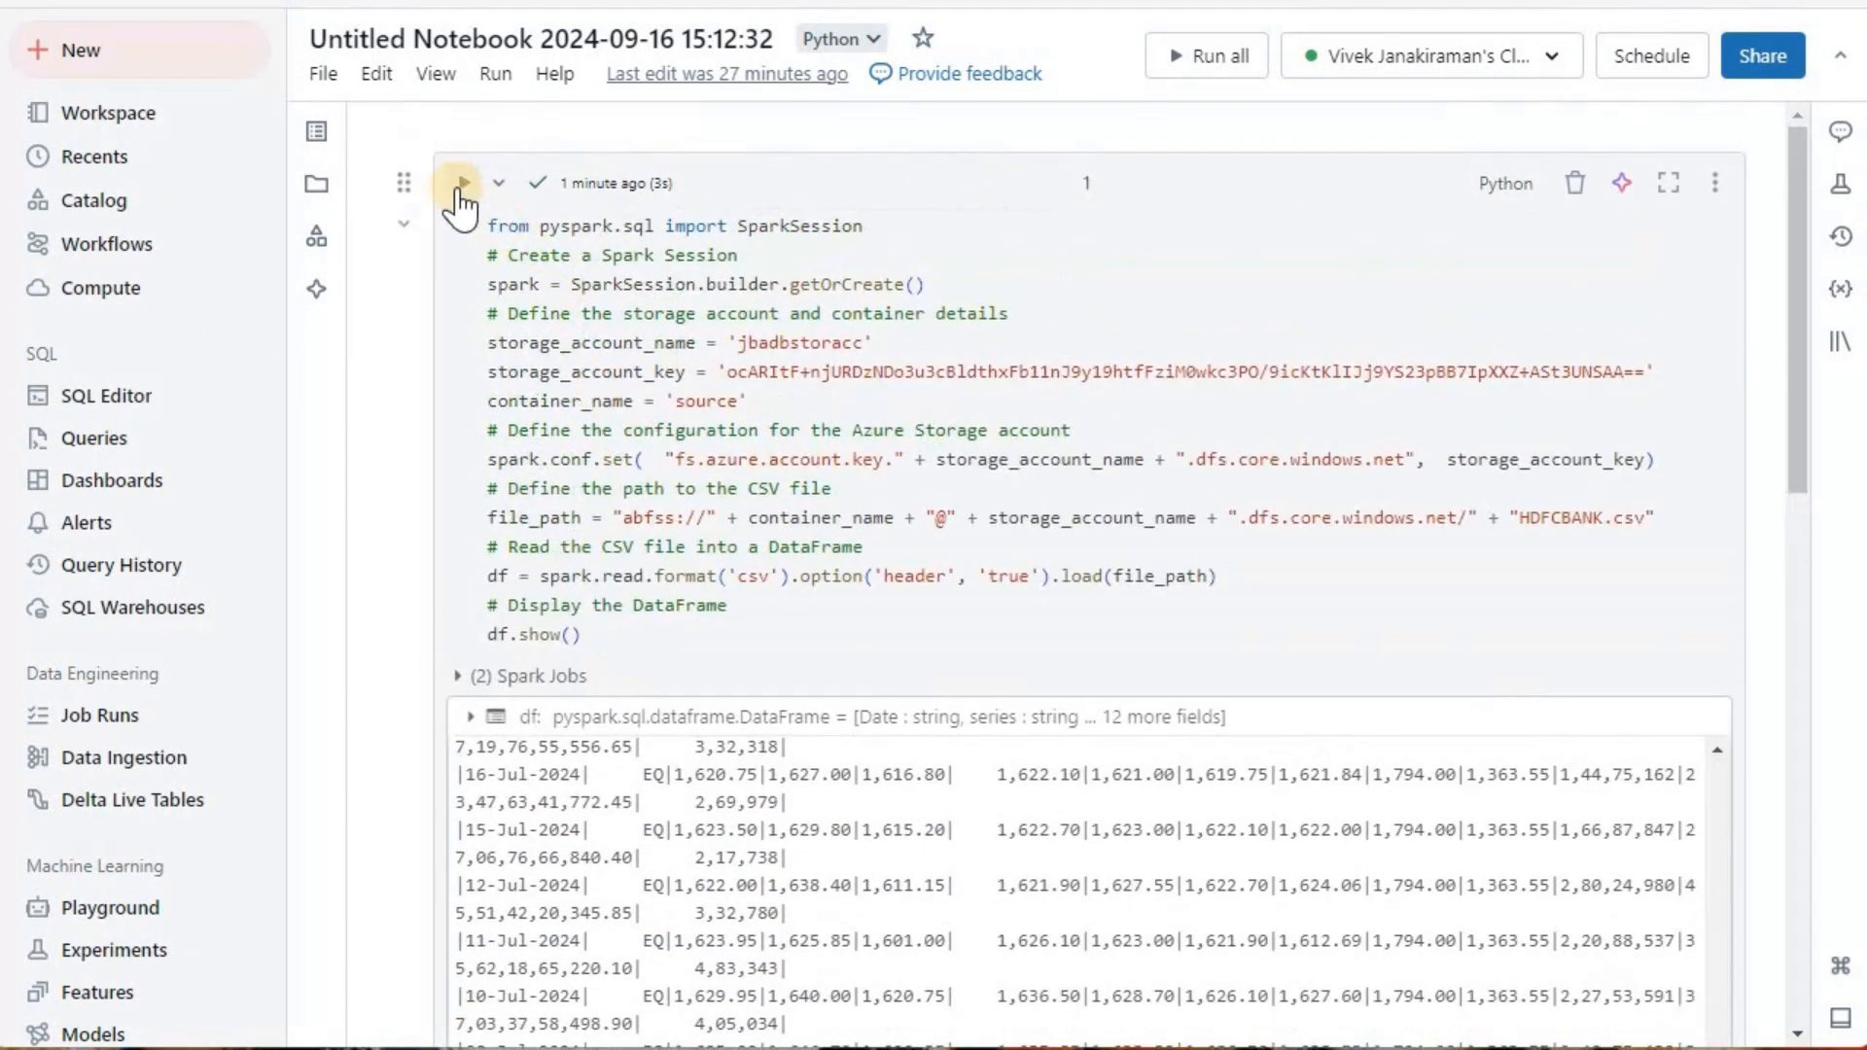
left_click(461, 183)
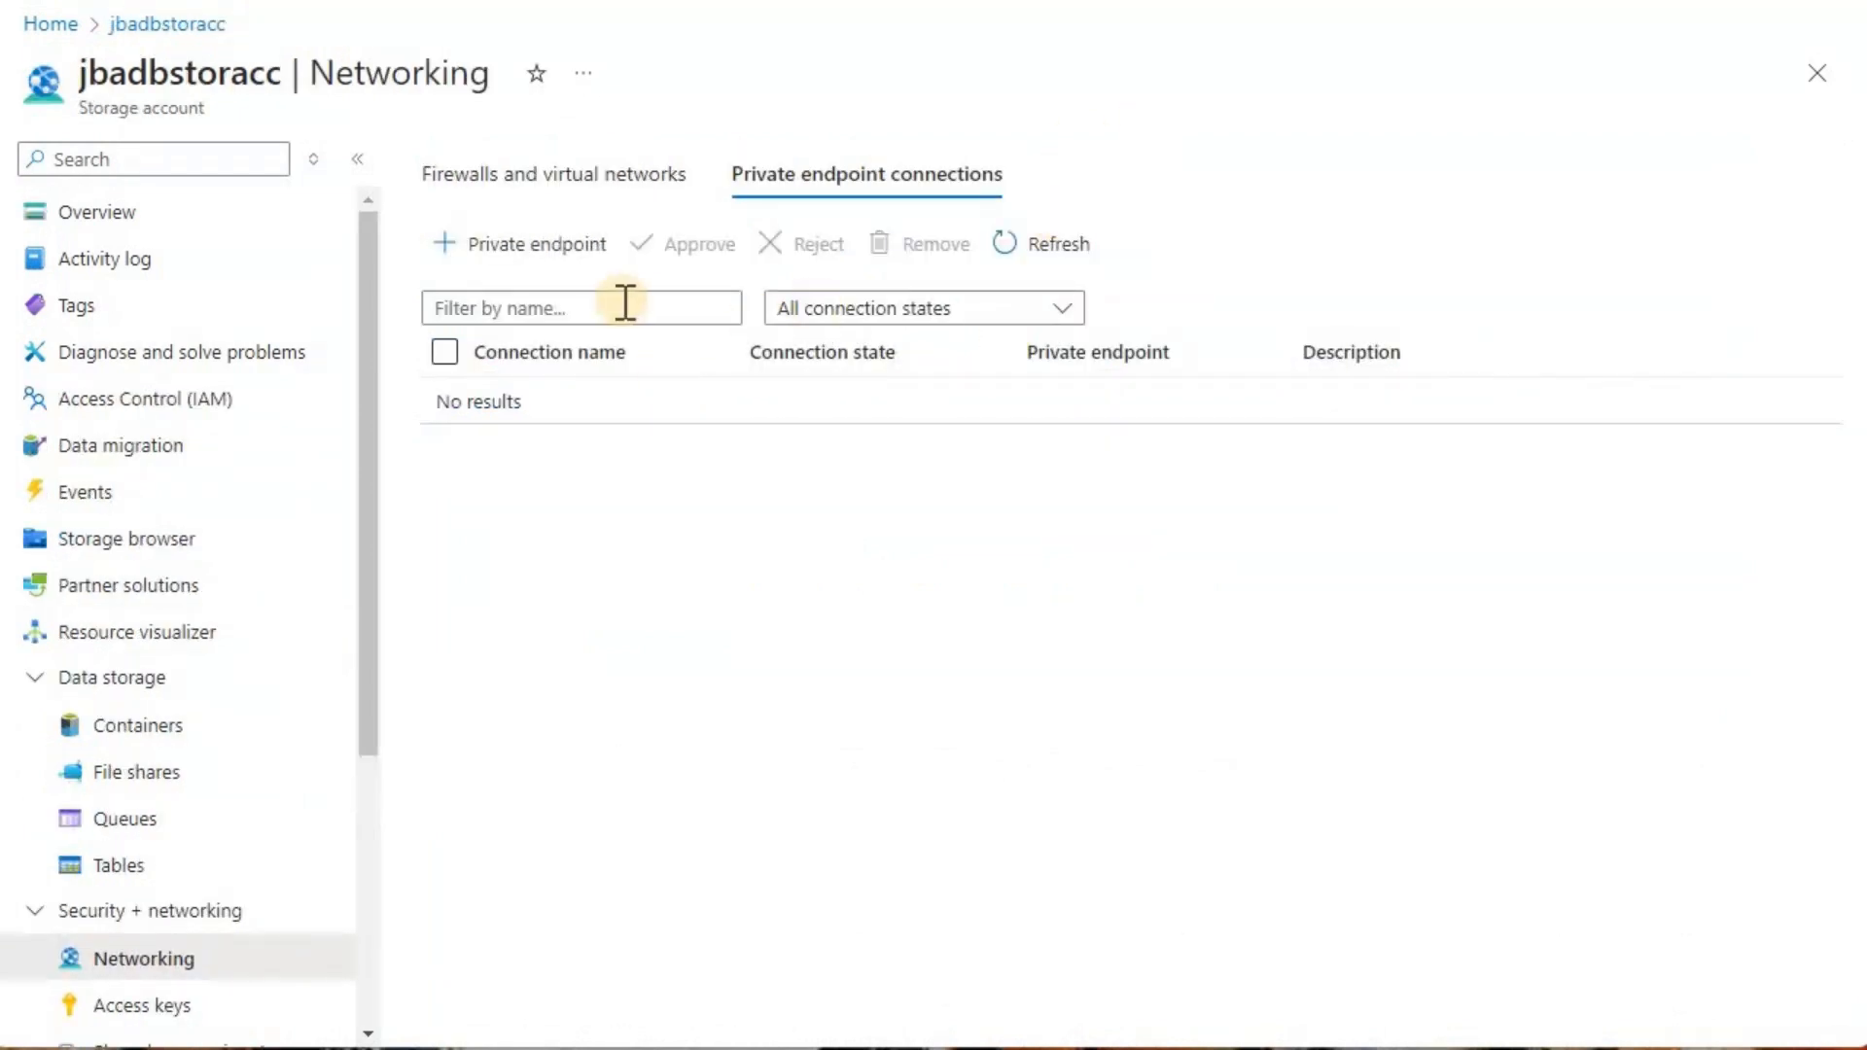
Step: Back in the Azure portal, refresh jbadbstoracc's private endpoint connections and check its public network access setting
left_click(1082, 245)
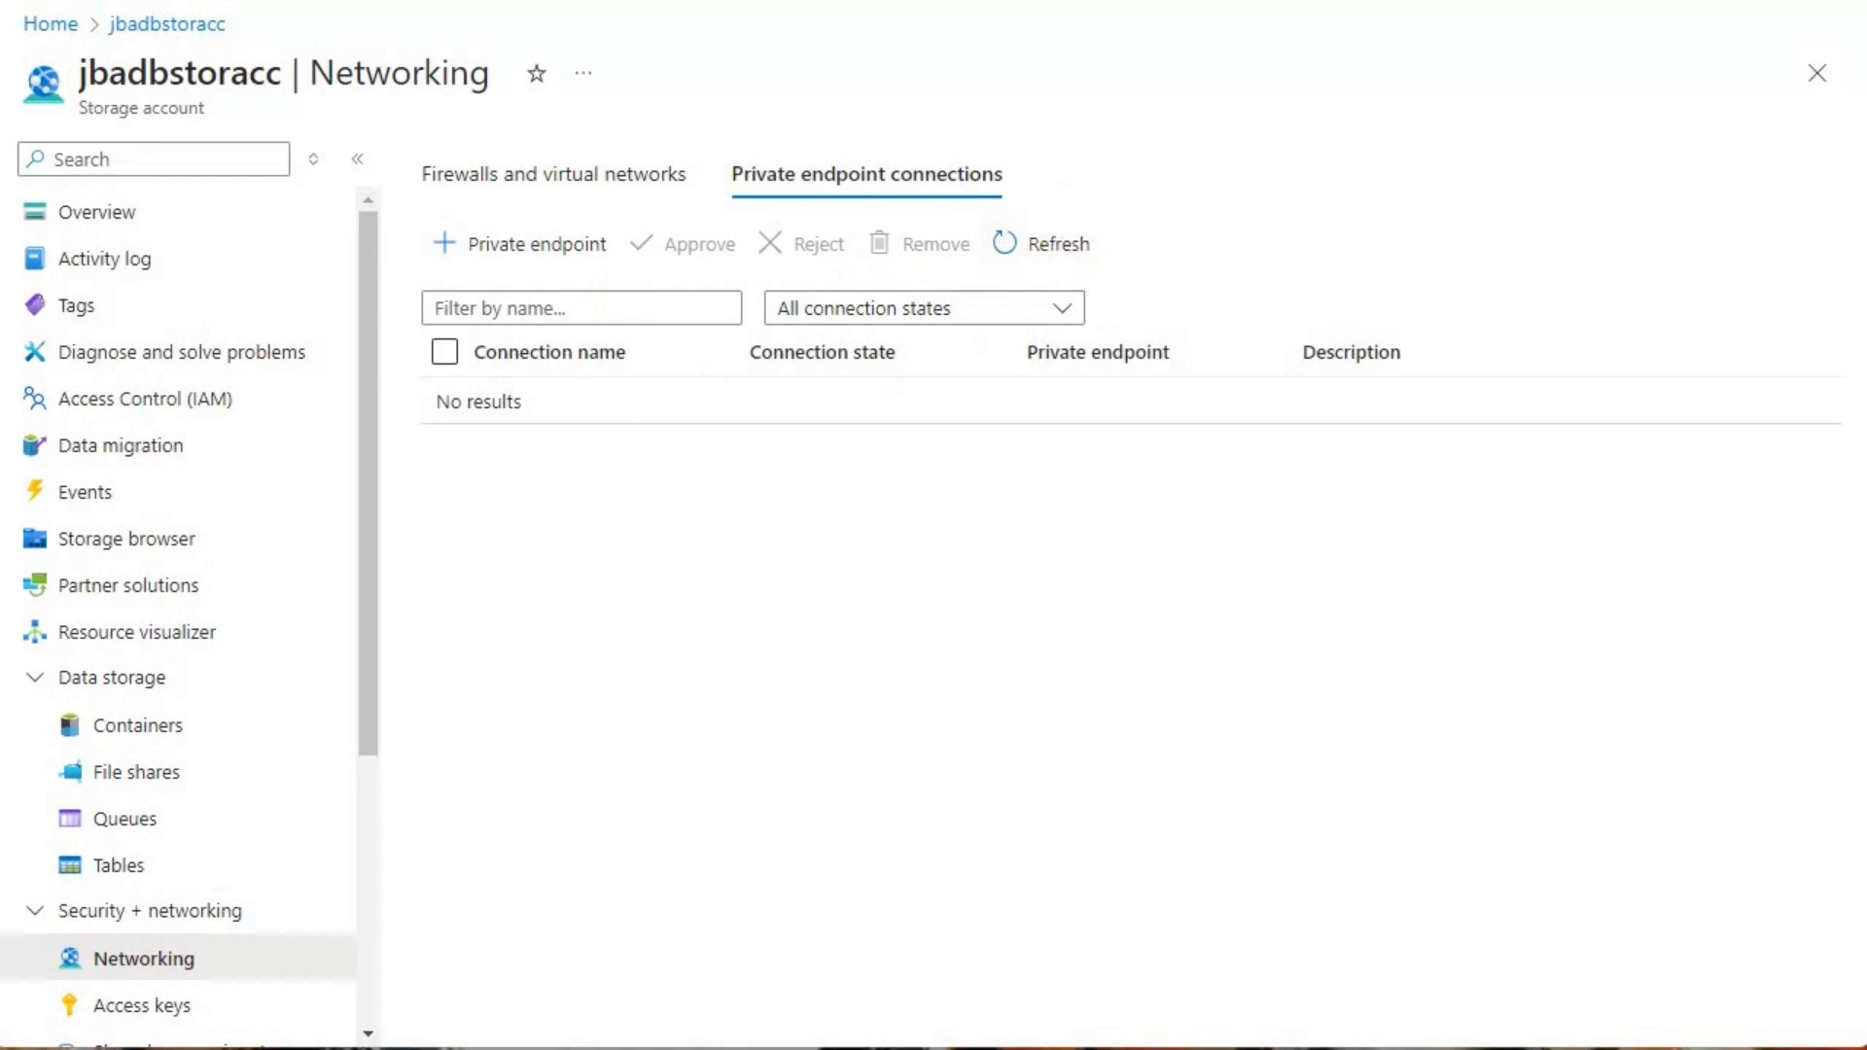
left_click(583, 190)
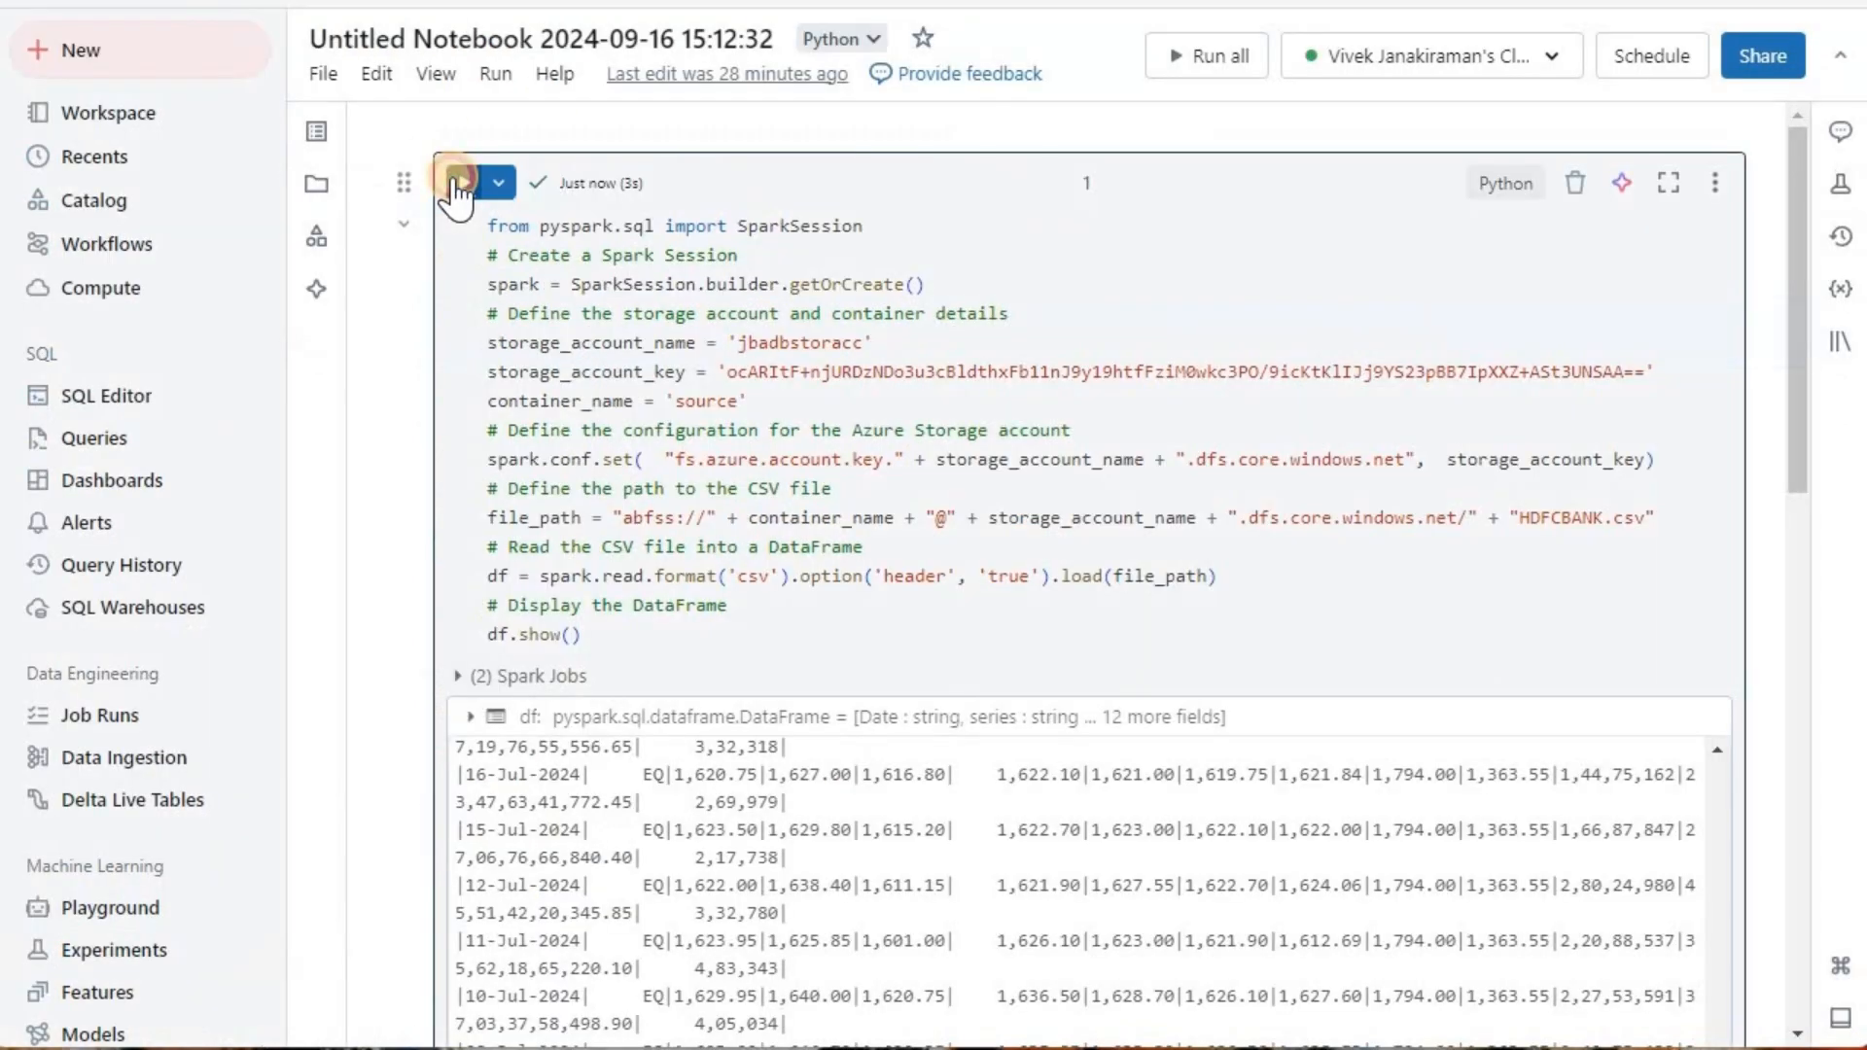
left_click(459, 183)
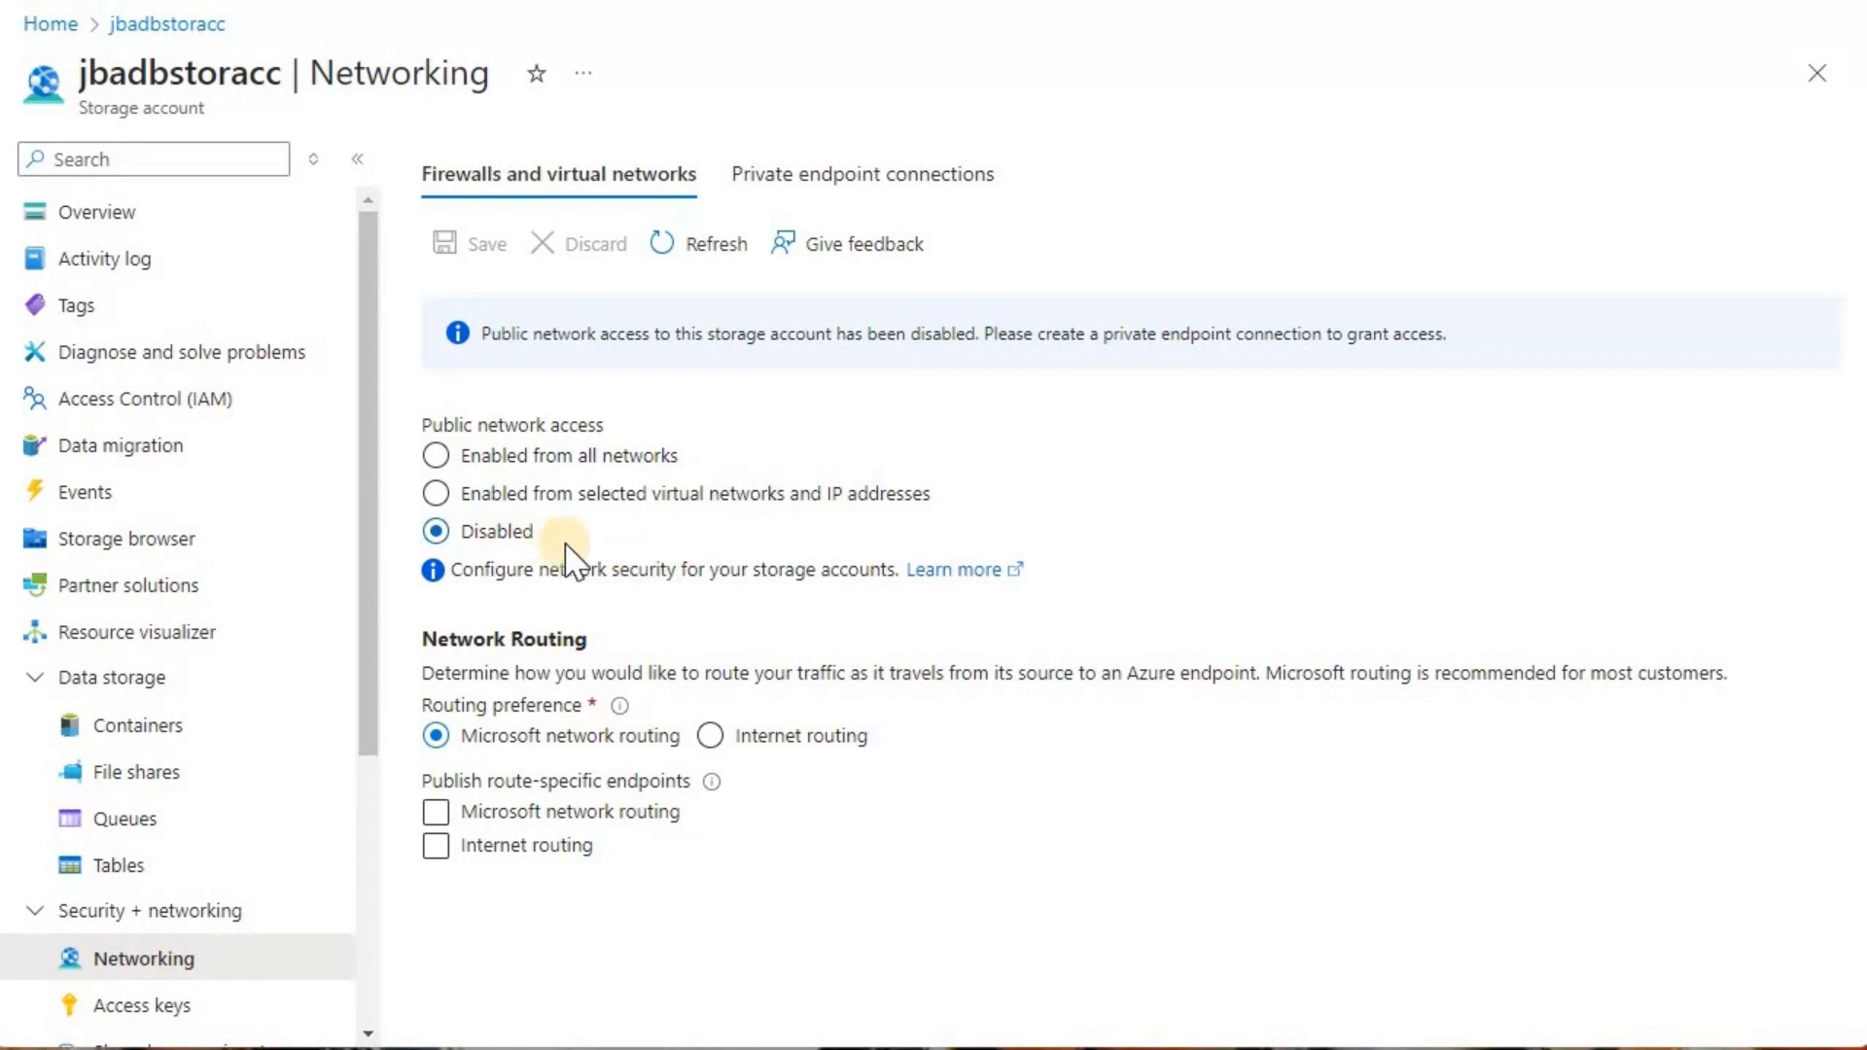
left_click(856, 184)
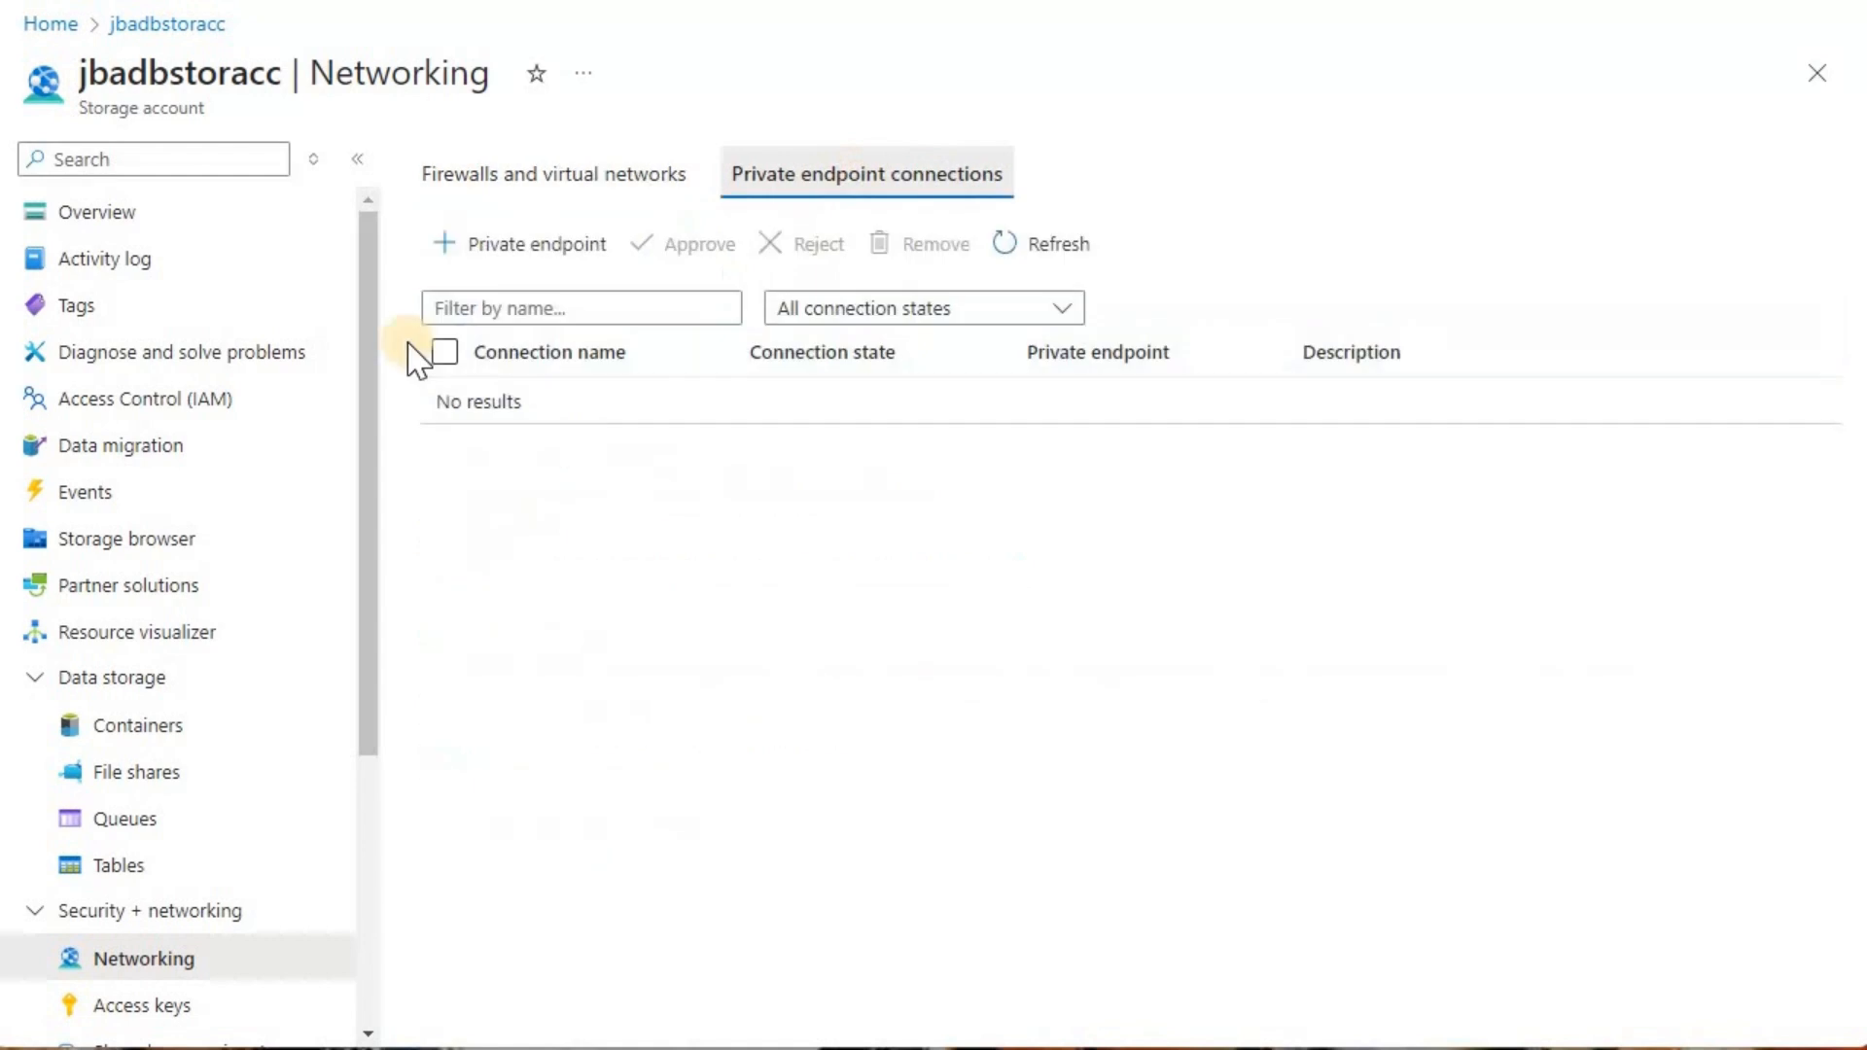
Step: Switch public network access to selected virtual networks and IP addresses, and remove vnet-si-adb from the allowed virtual networks
left_click(542, 184)
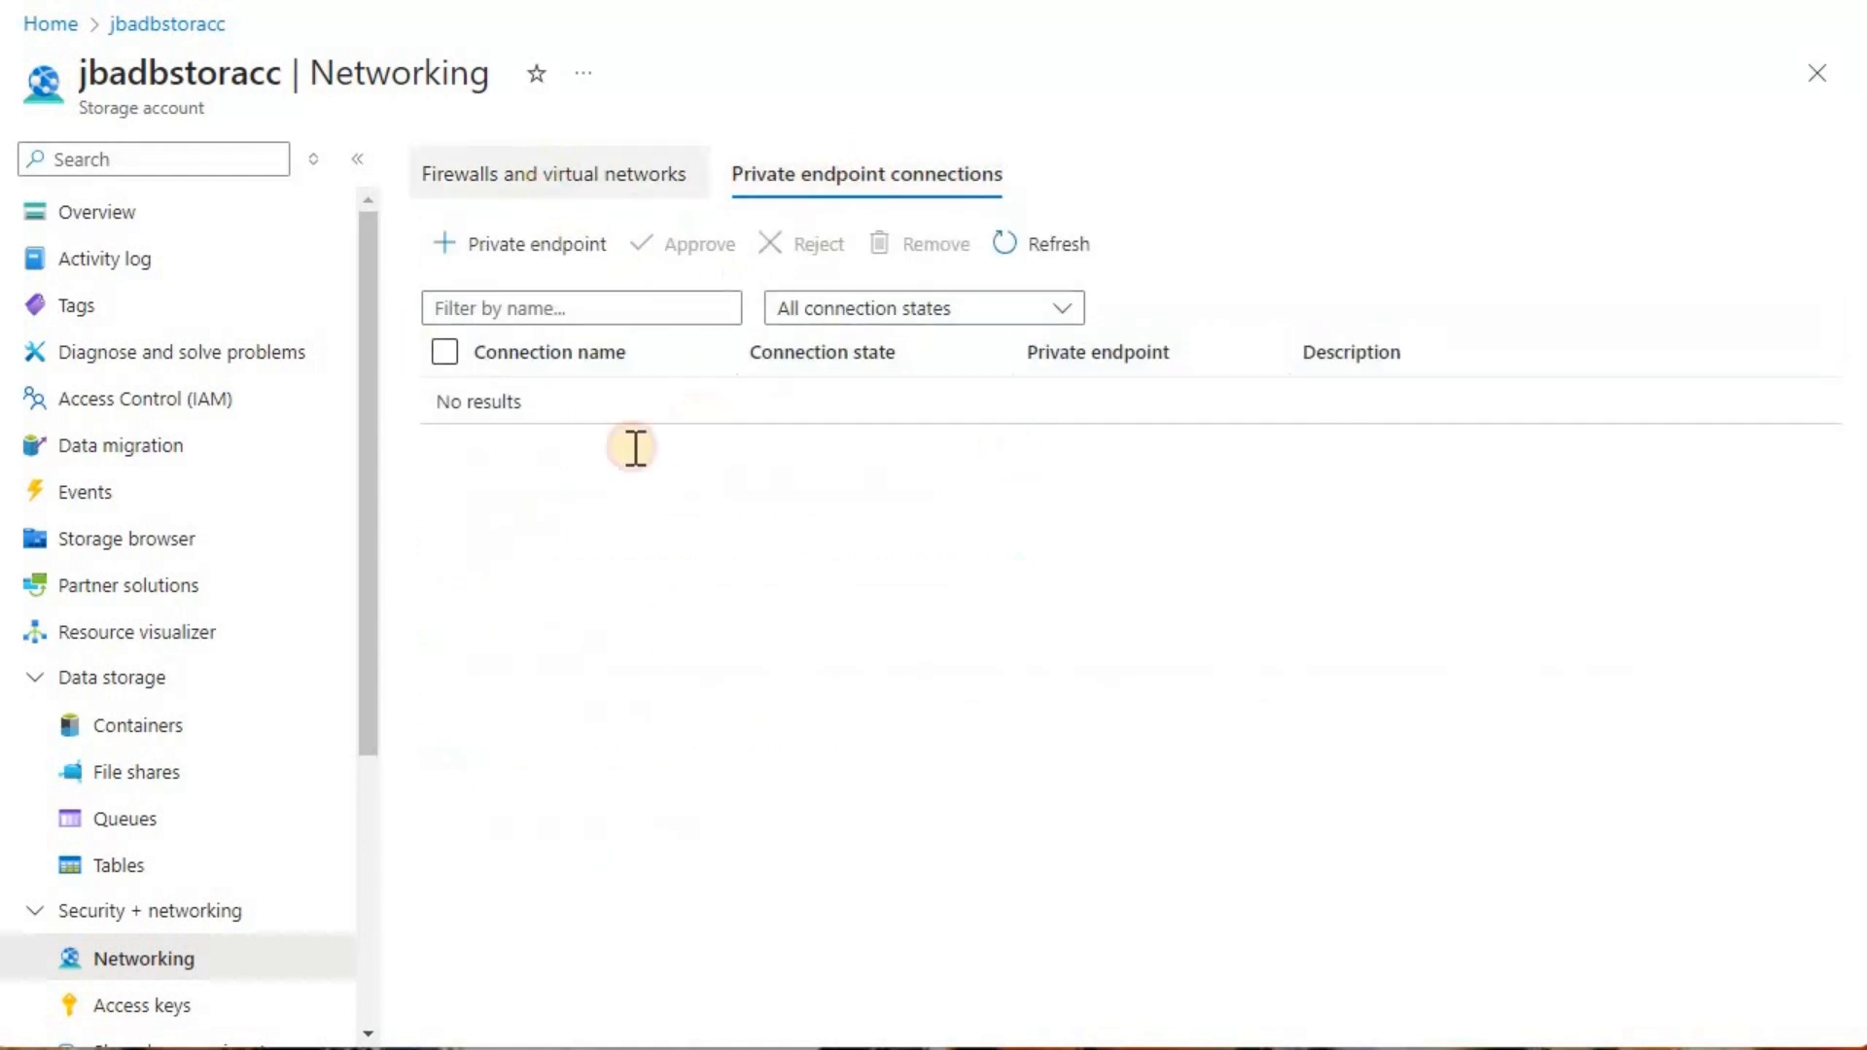
left_click(432, 493)
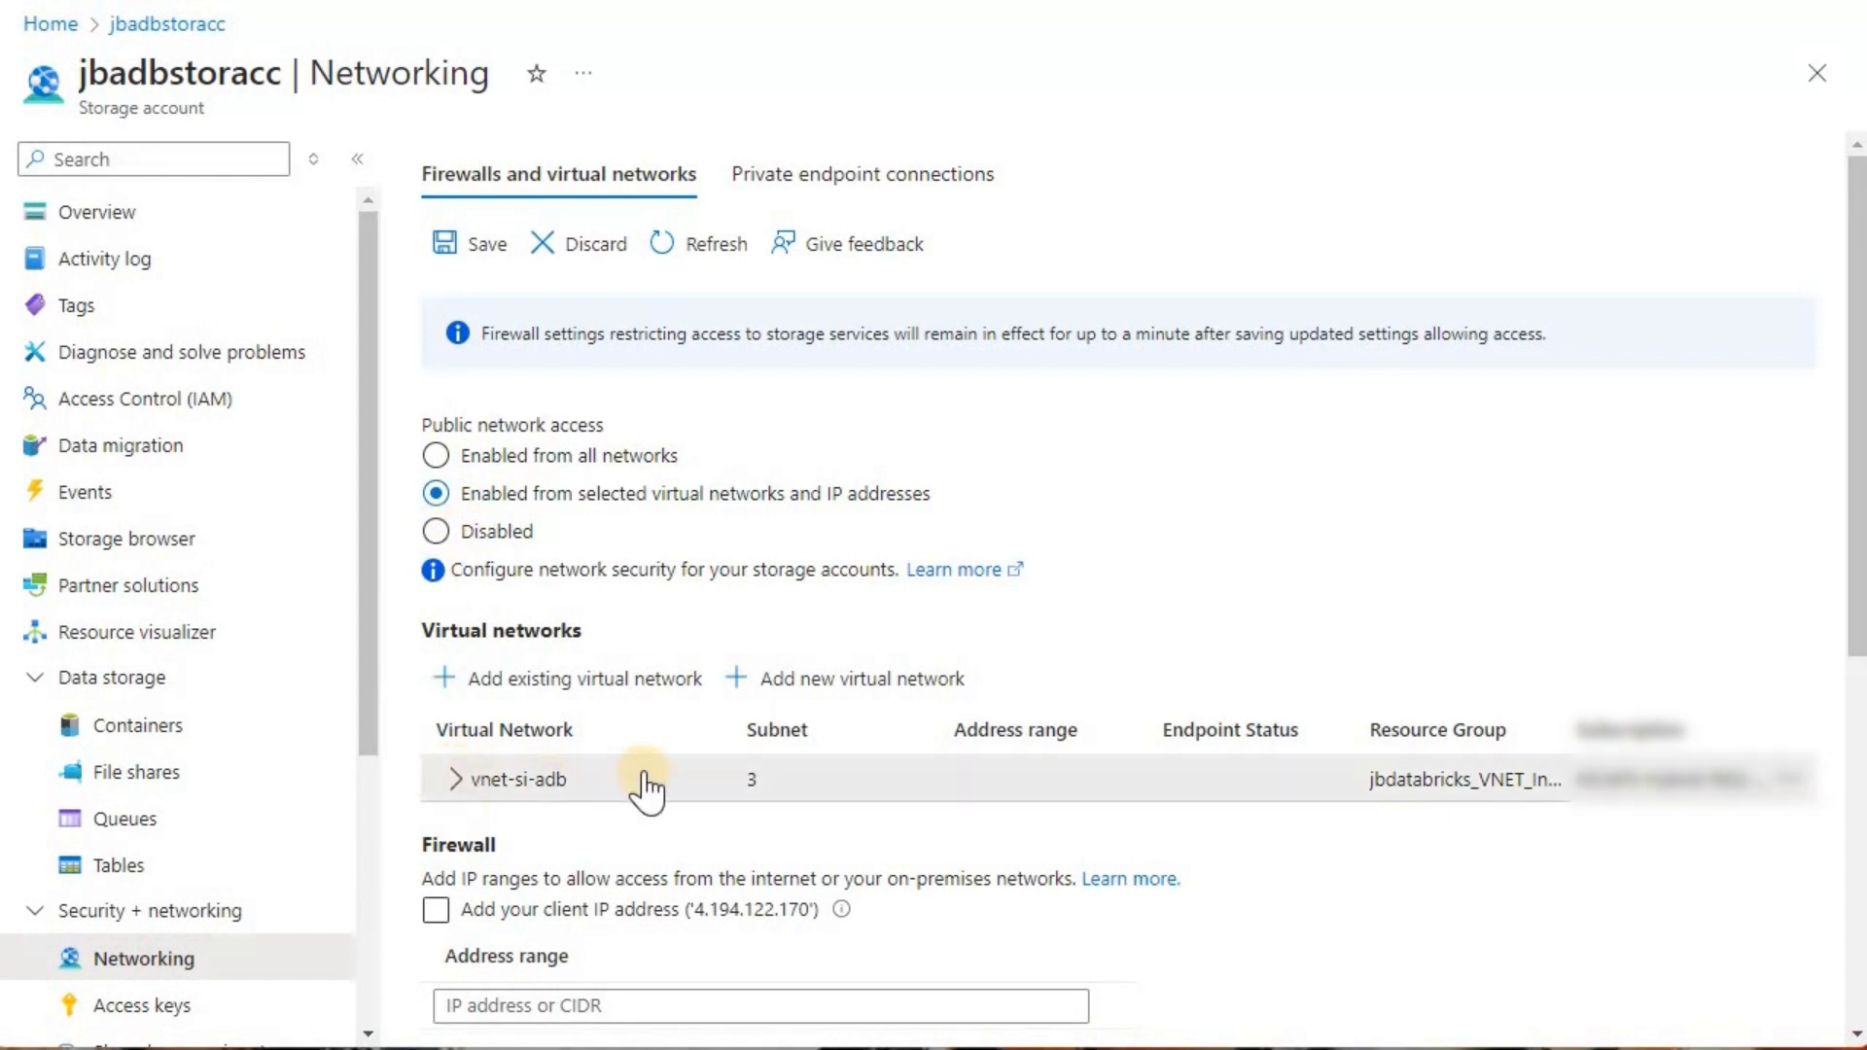
left_click(551, 785)
scroll(1208, 759, "down", 2)
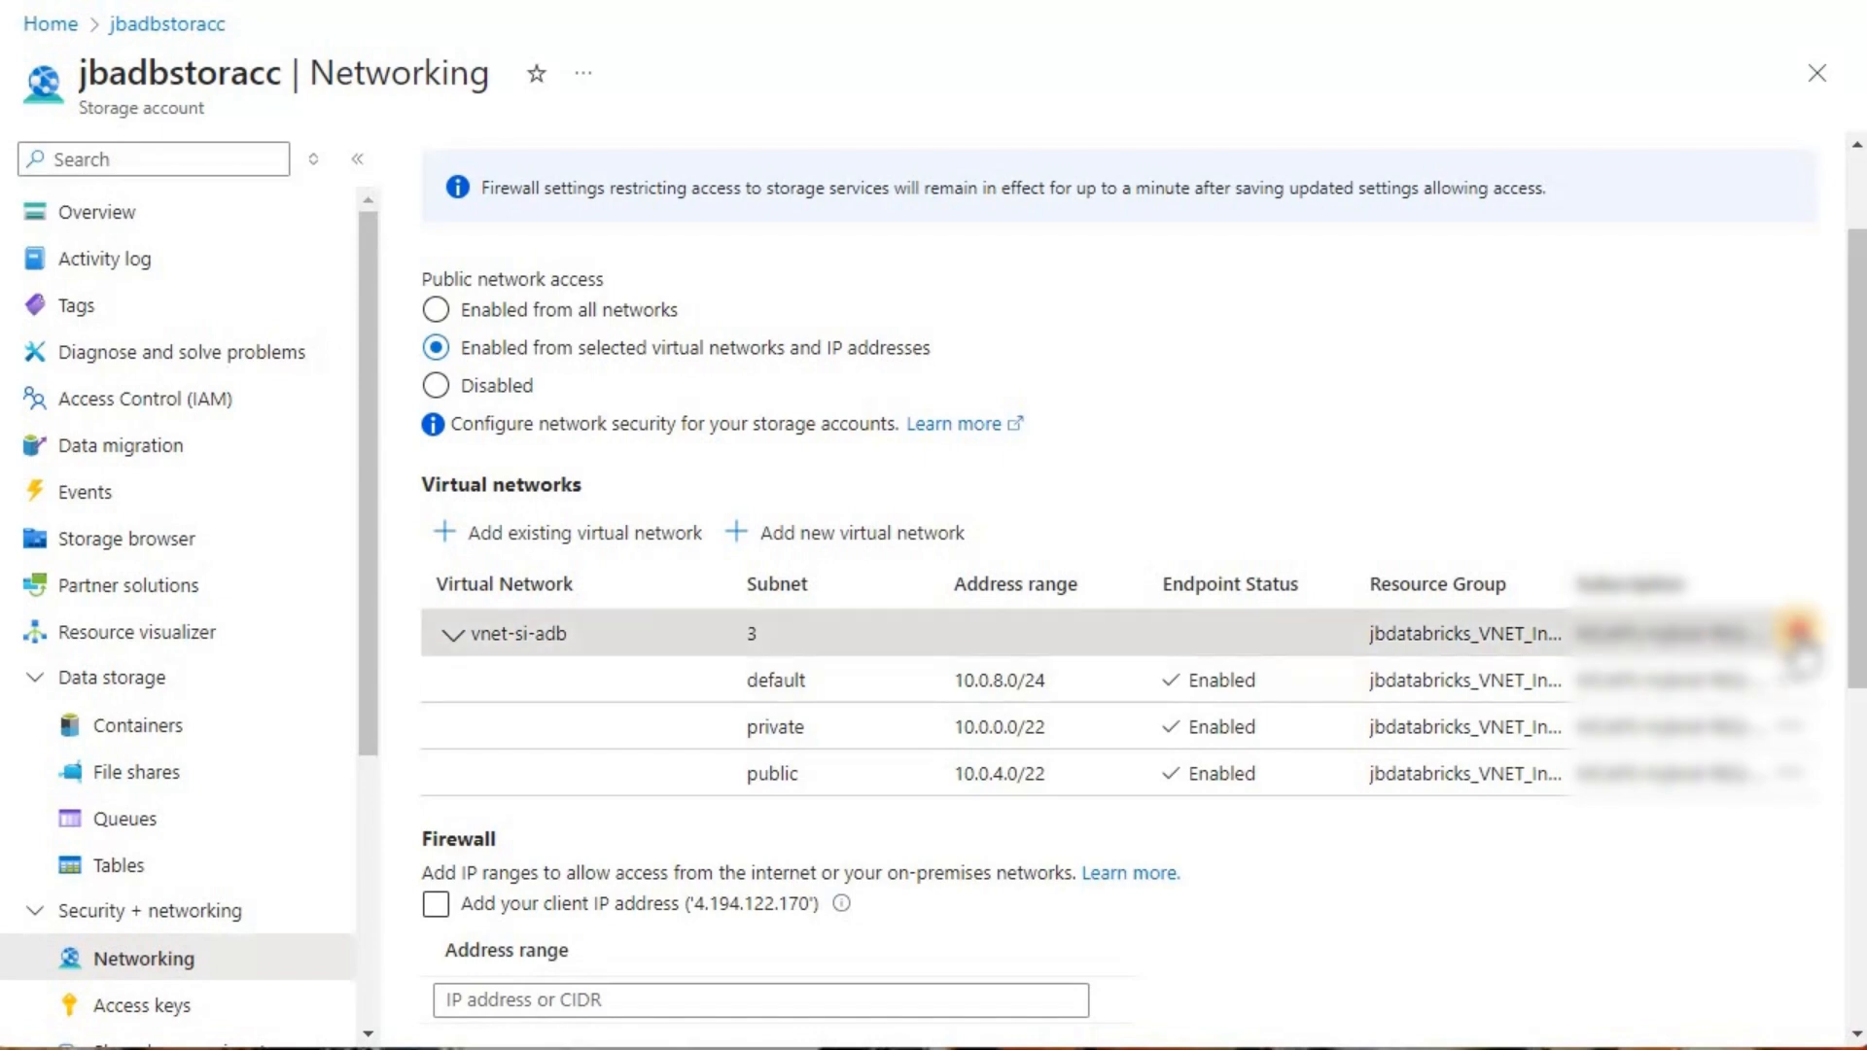
left_click(1797, 634)
left_click(1711, 647)
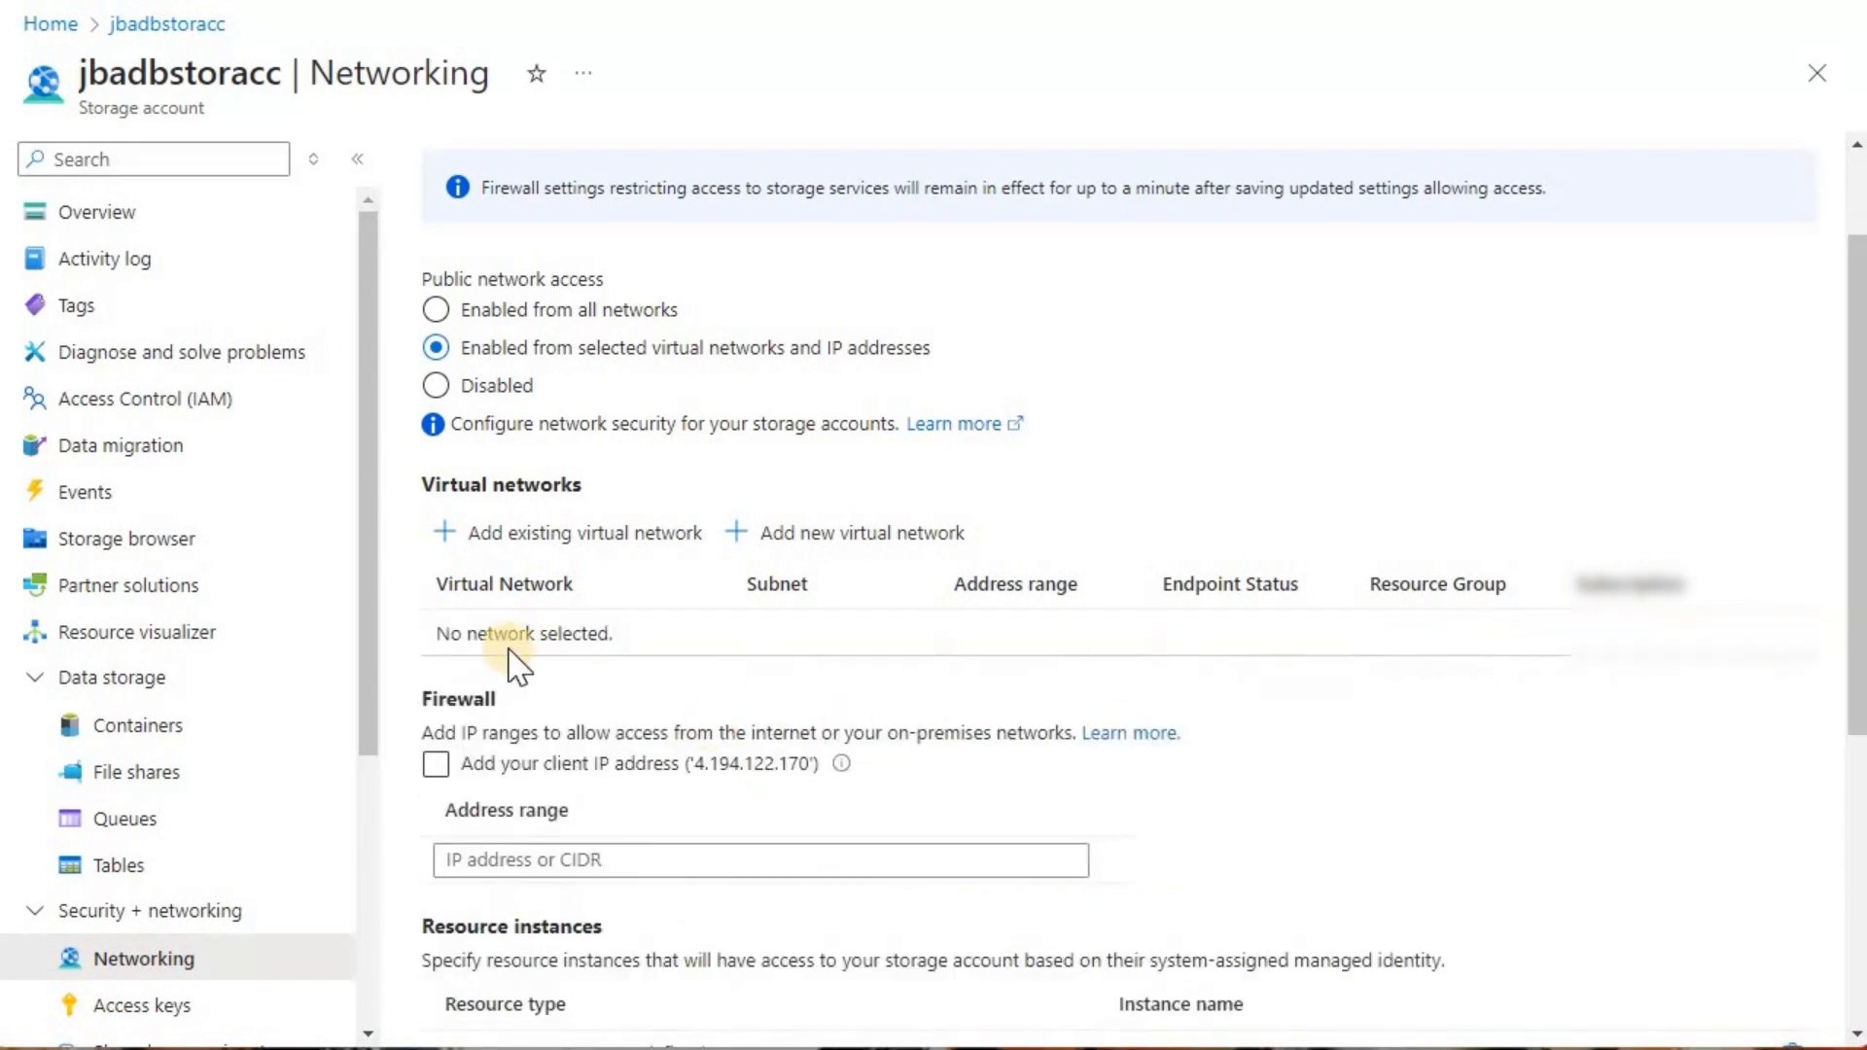
Step: Set public network access to Disabled and save the storage account's firewall and virtual network settings
scroll(771, 463, "up", 2)
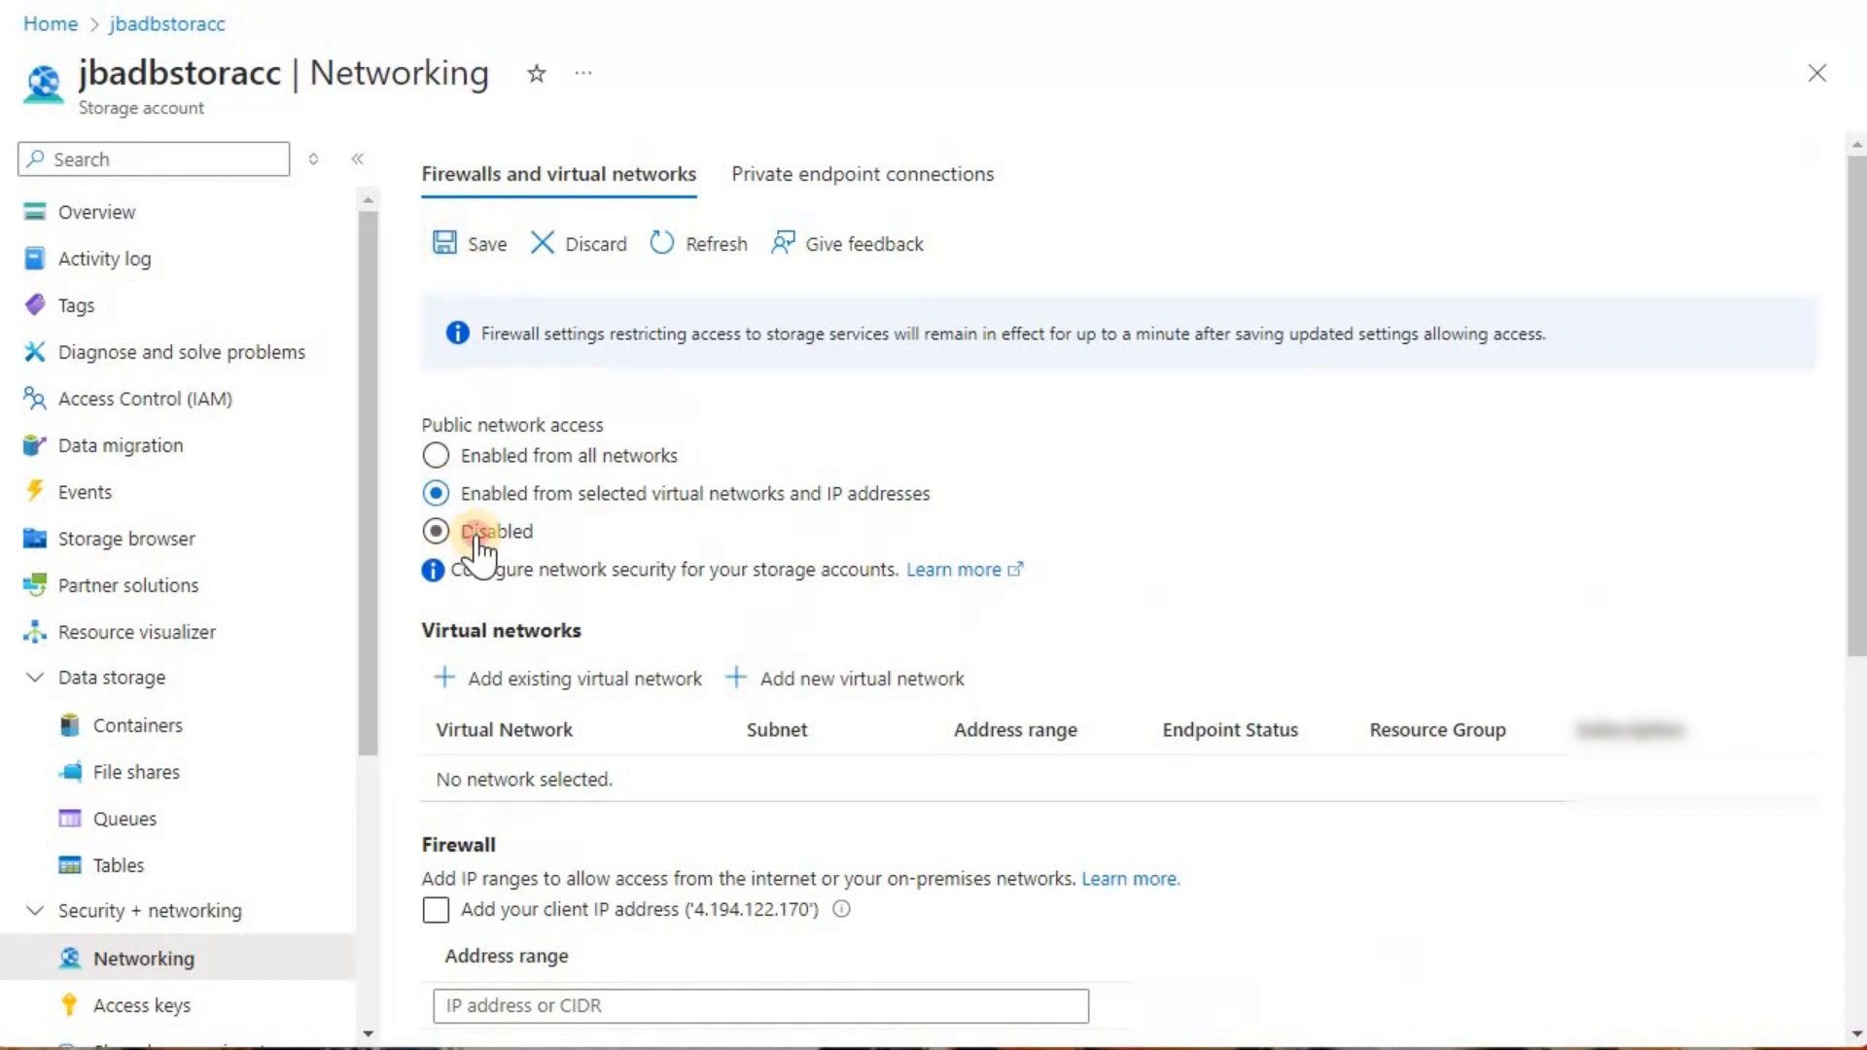
left_click(443, 531)
left_click(462, 248)
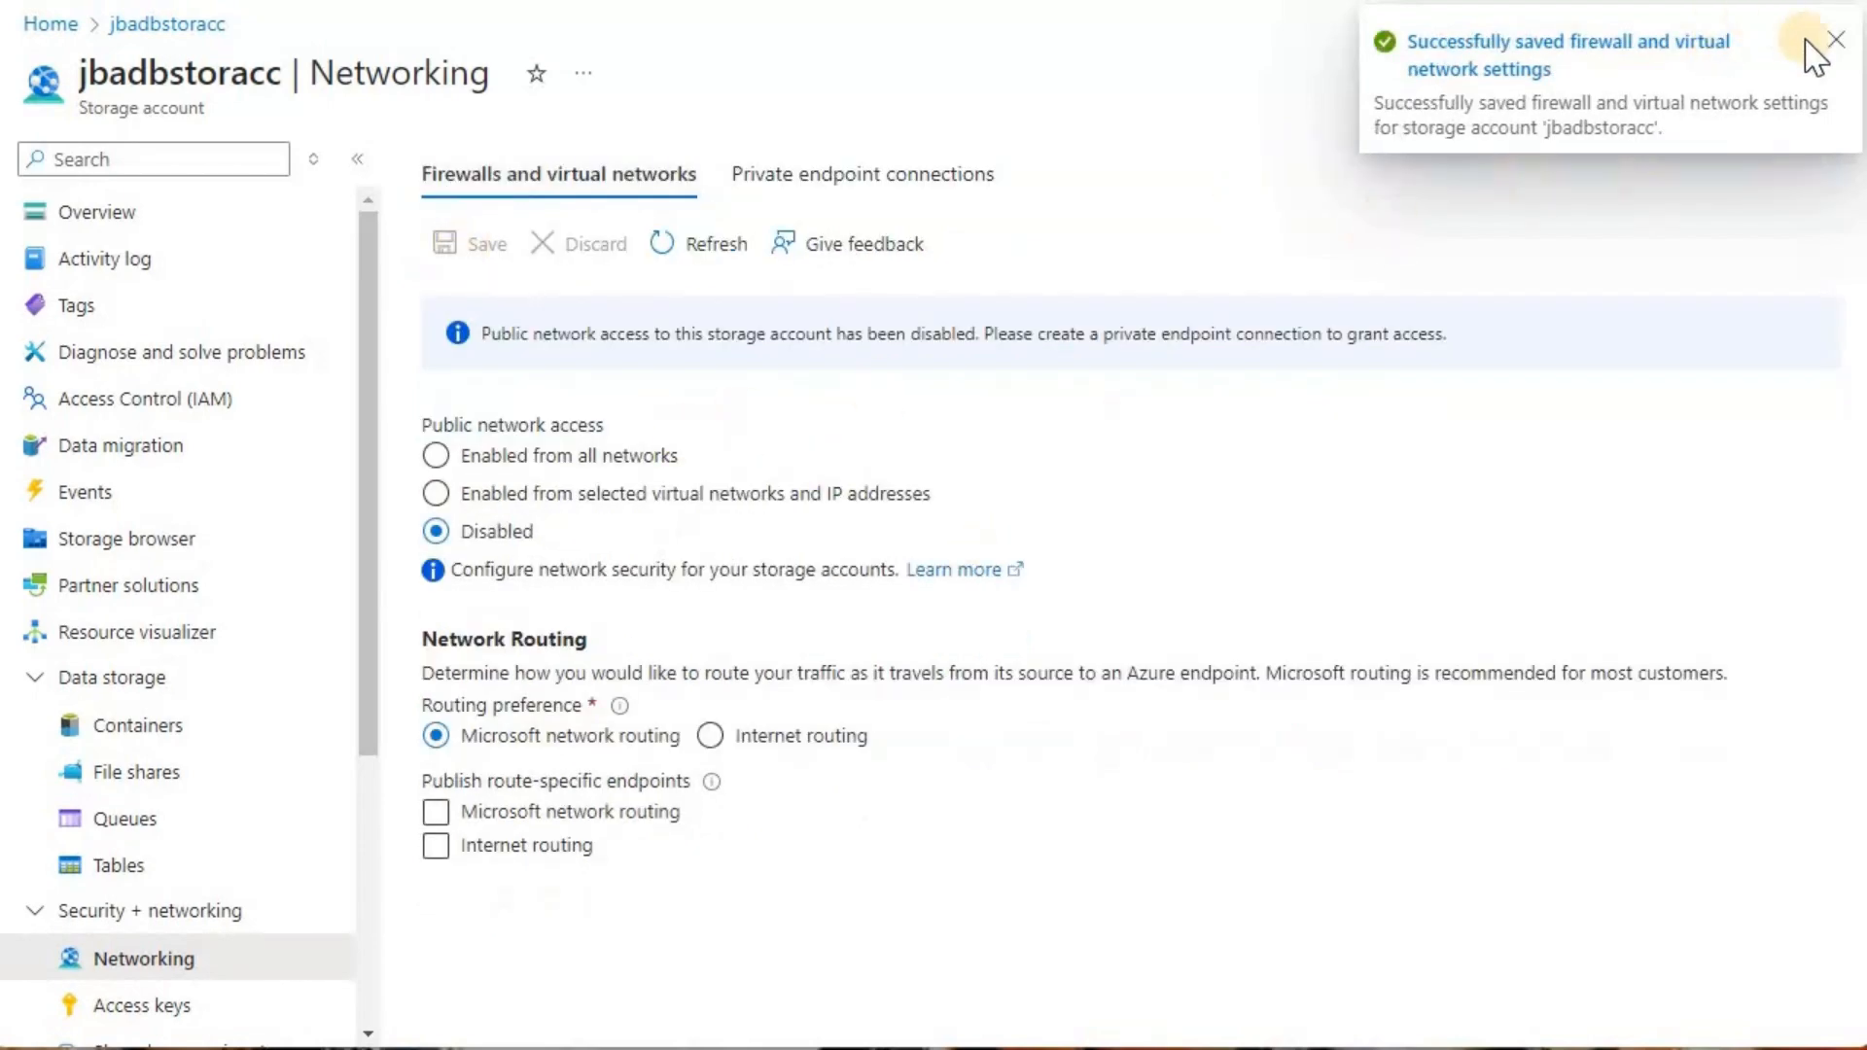
Step: Enable public network access from selected virtual networks and IP addresses, add vnet-si-adb with all its subnets, and save the settings
left_click(436, 494)
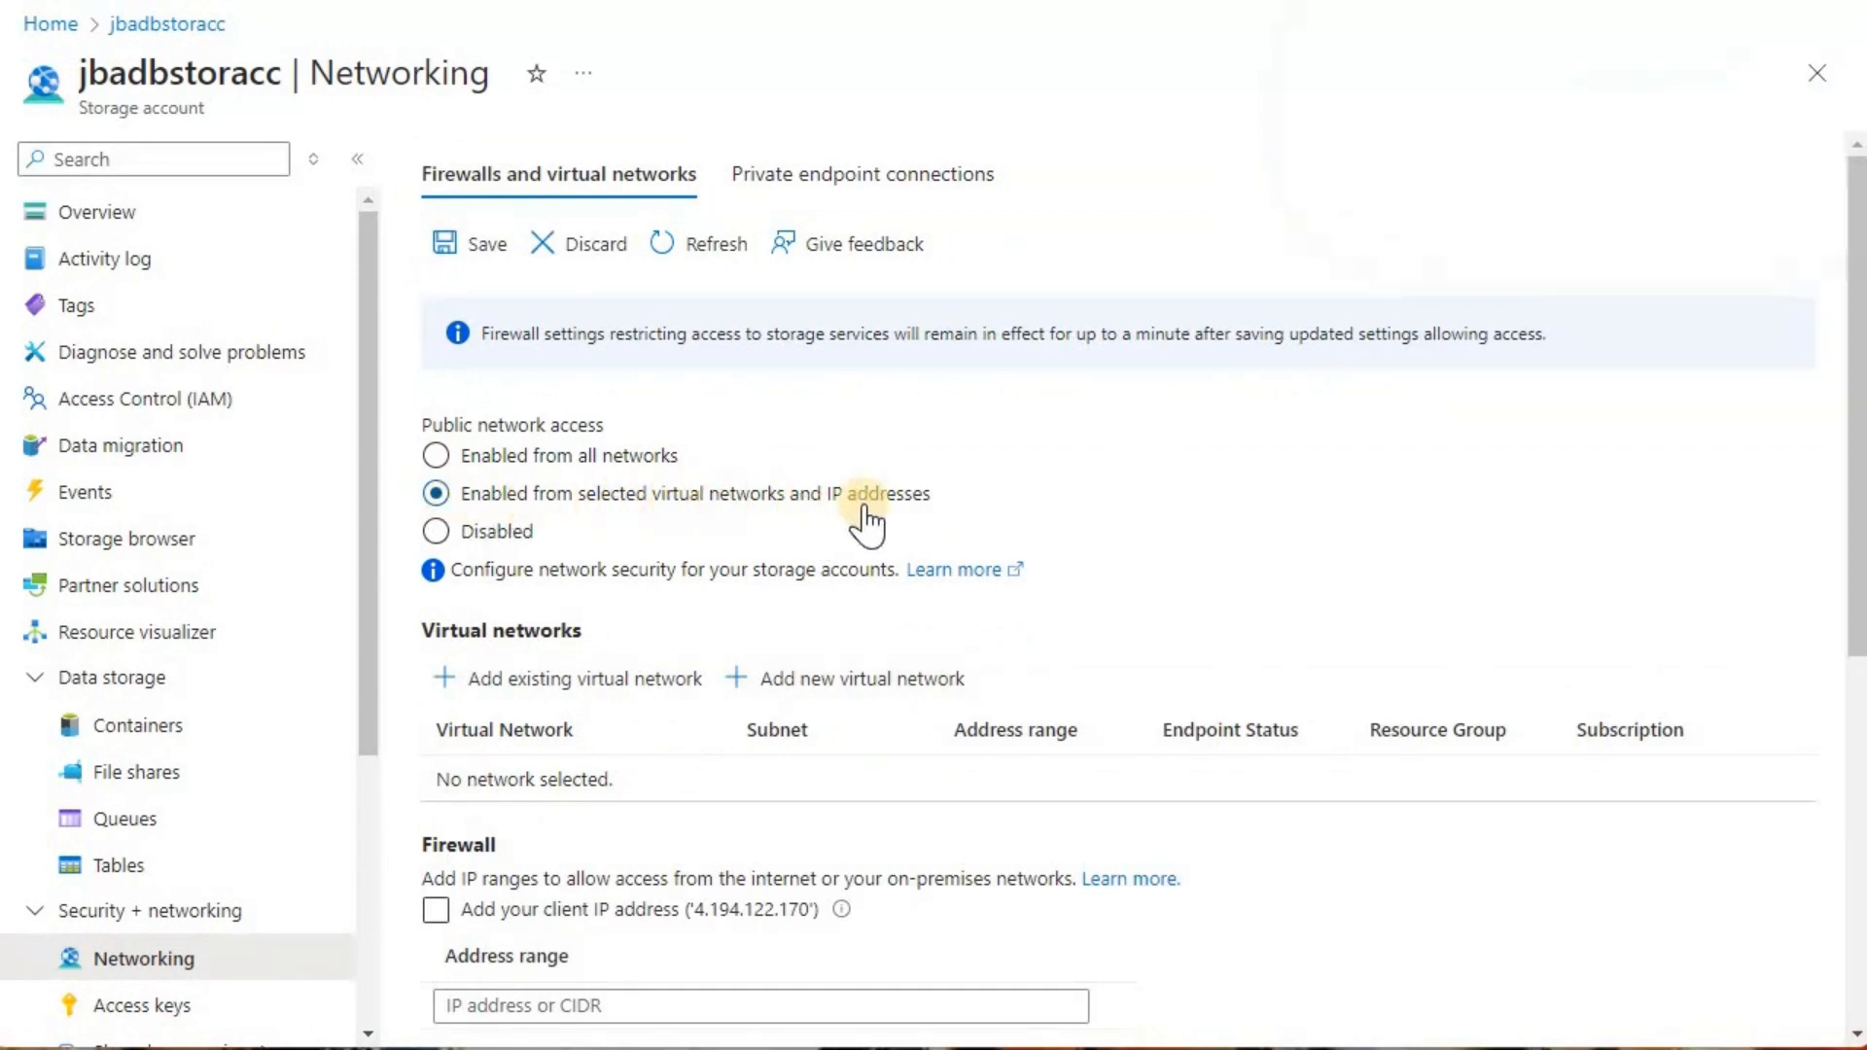
left_click(524, 685)
left_click(525, 695)
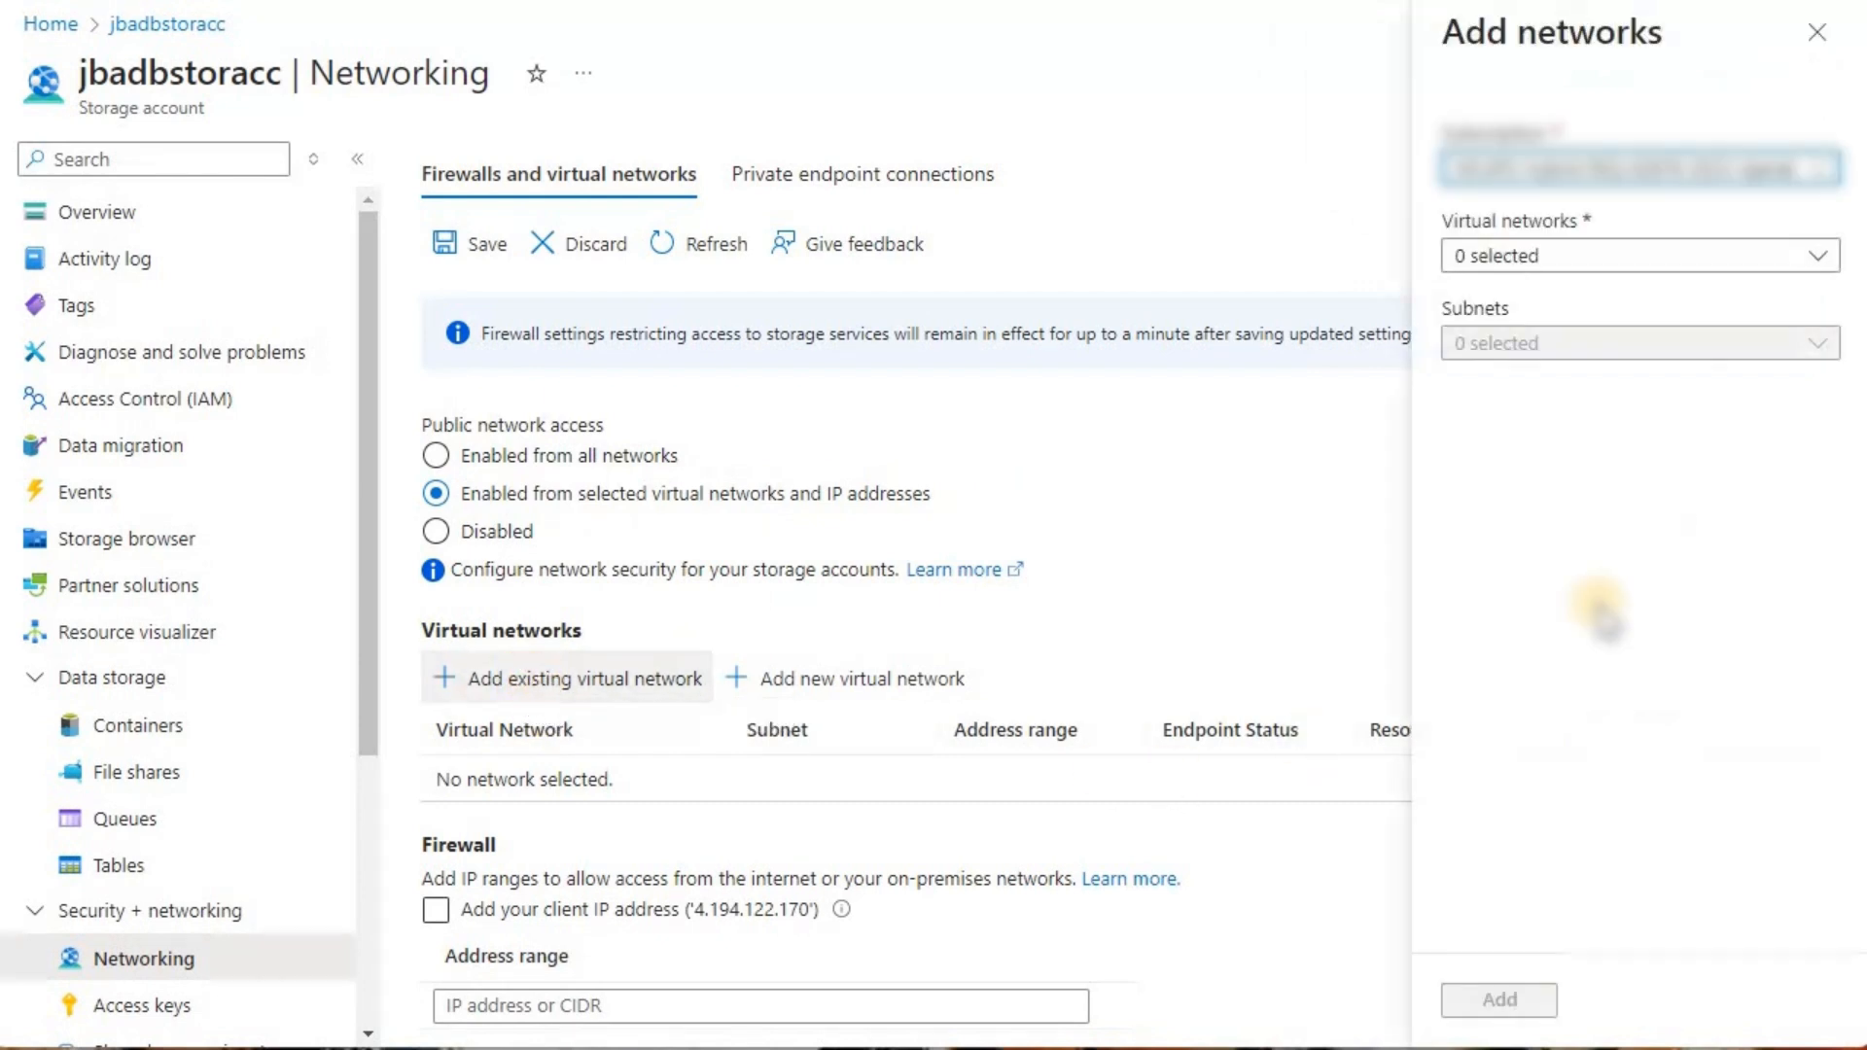
left_click(1816, 259)
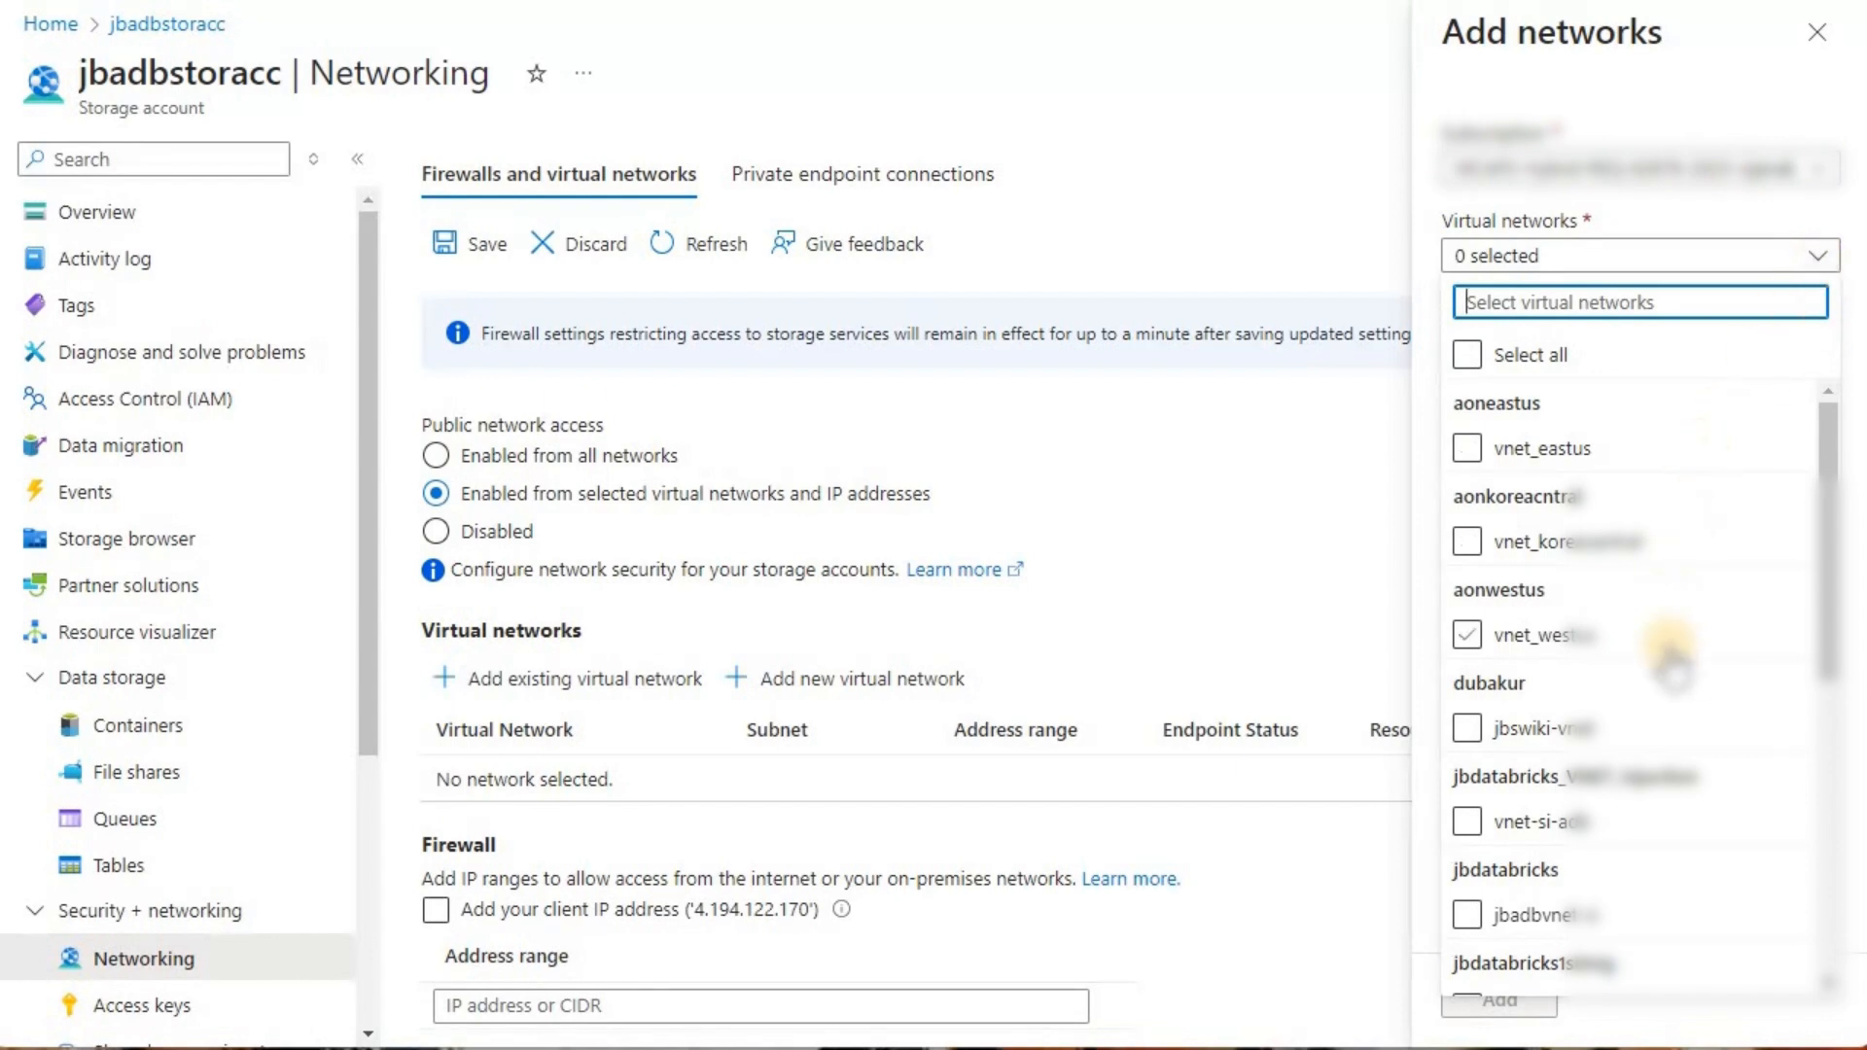
left_click(1468, 822)
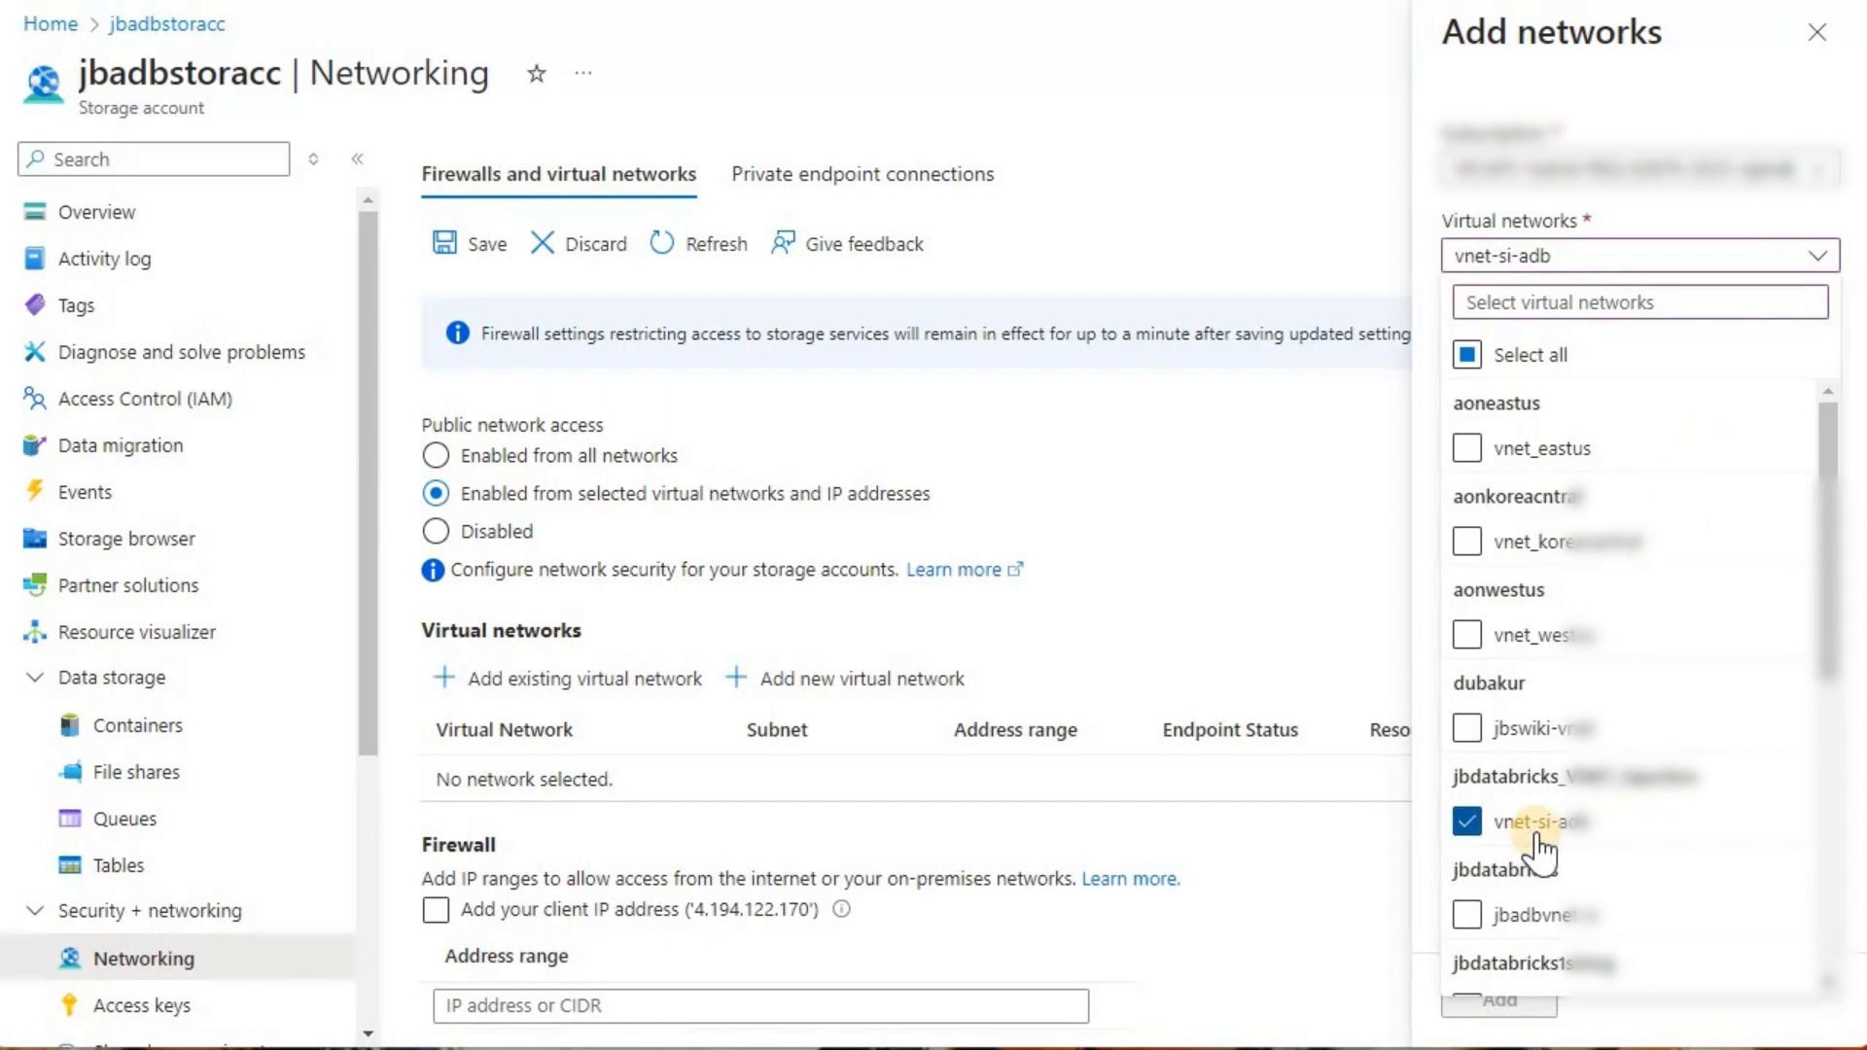
left_click(1861, 717)
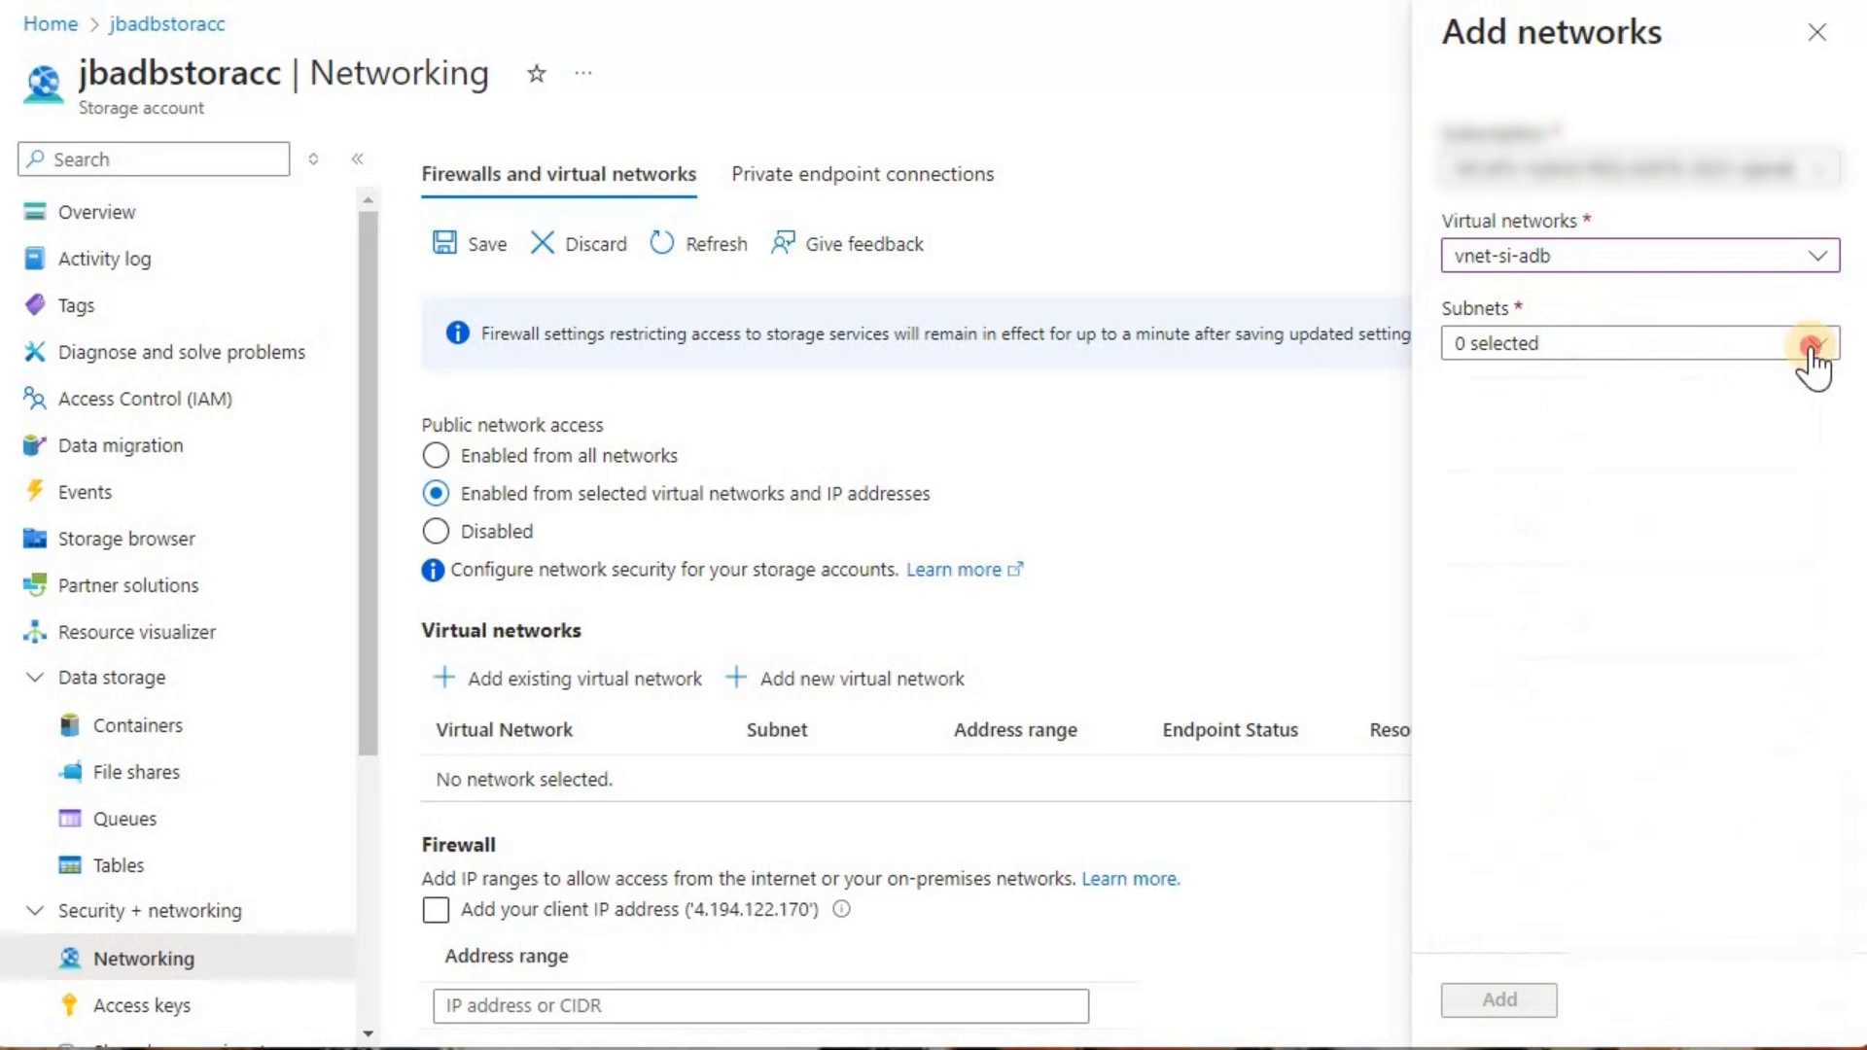
left_click(1418, 442)
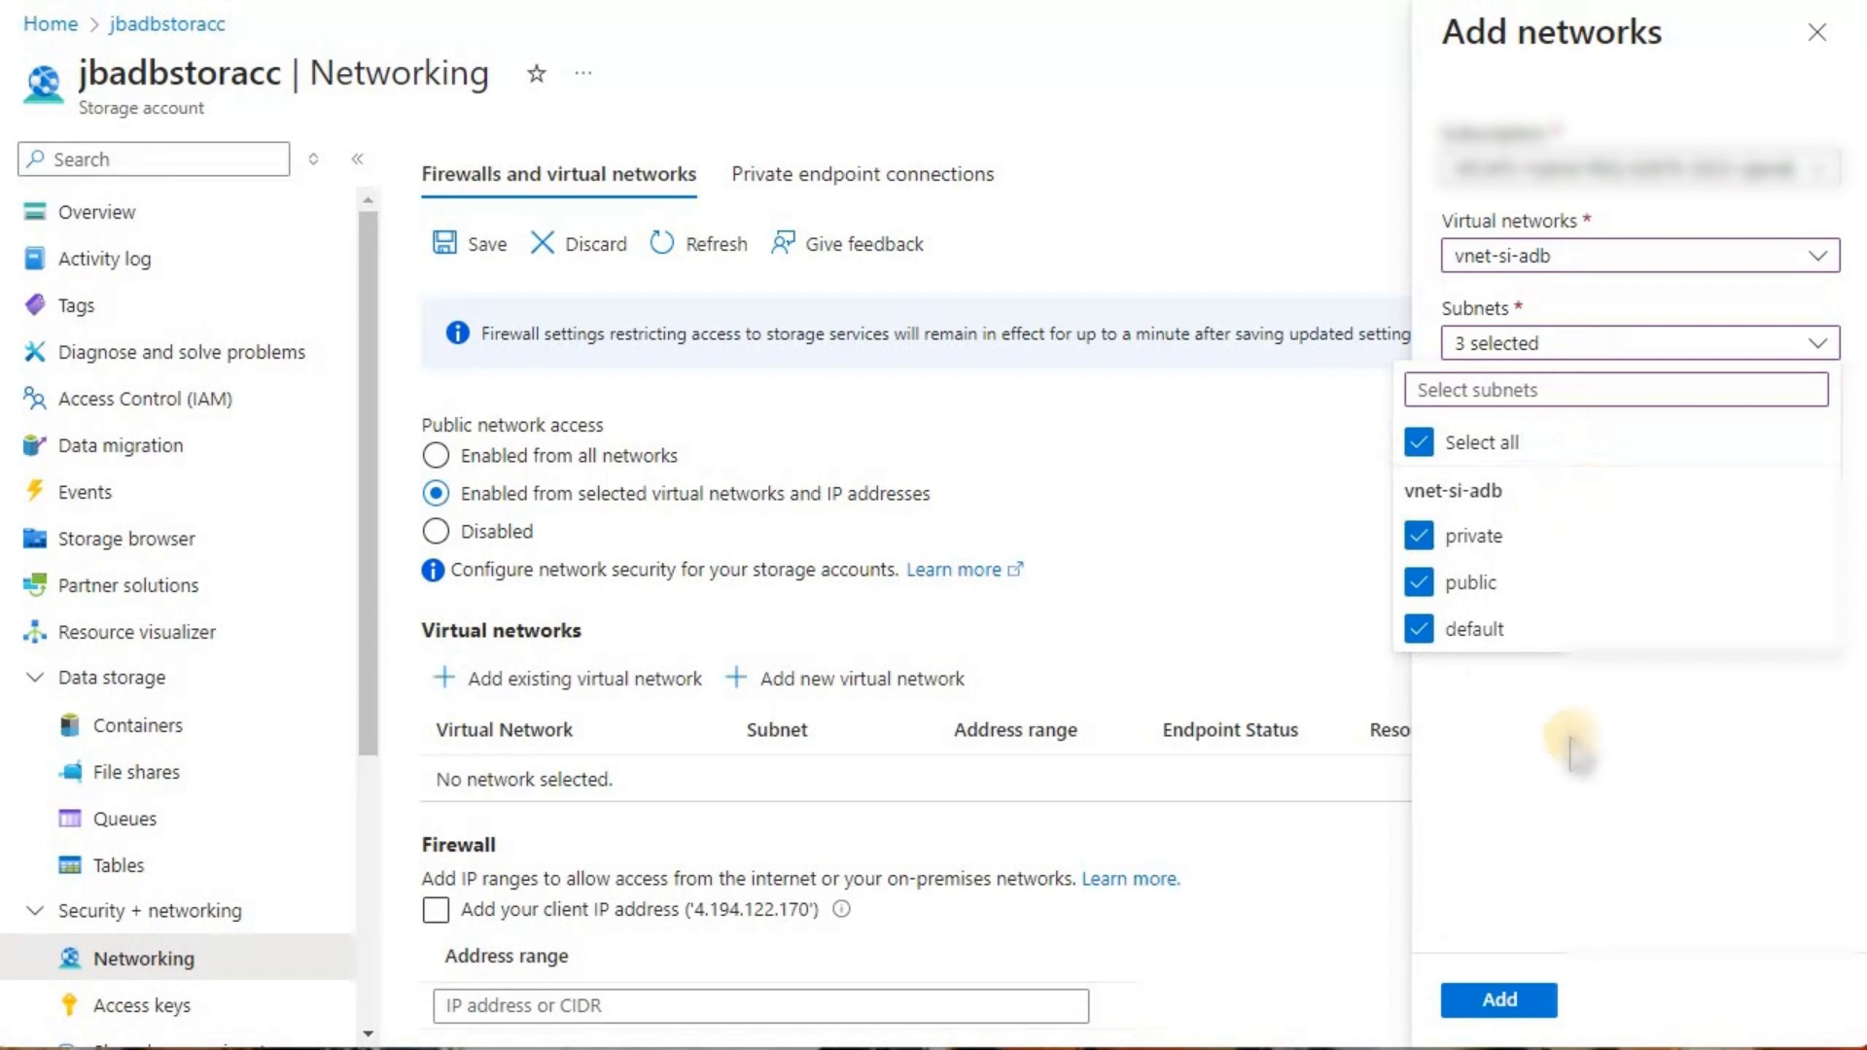
left_click(1536, 1004)
left_click(1500, 999)
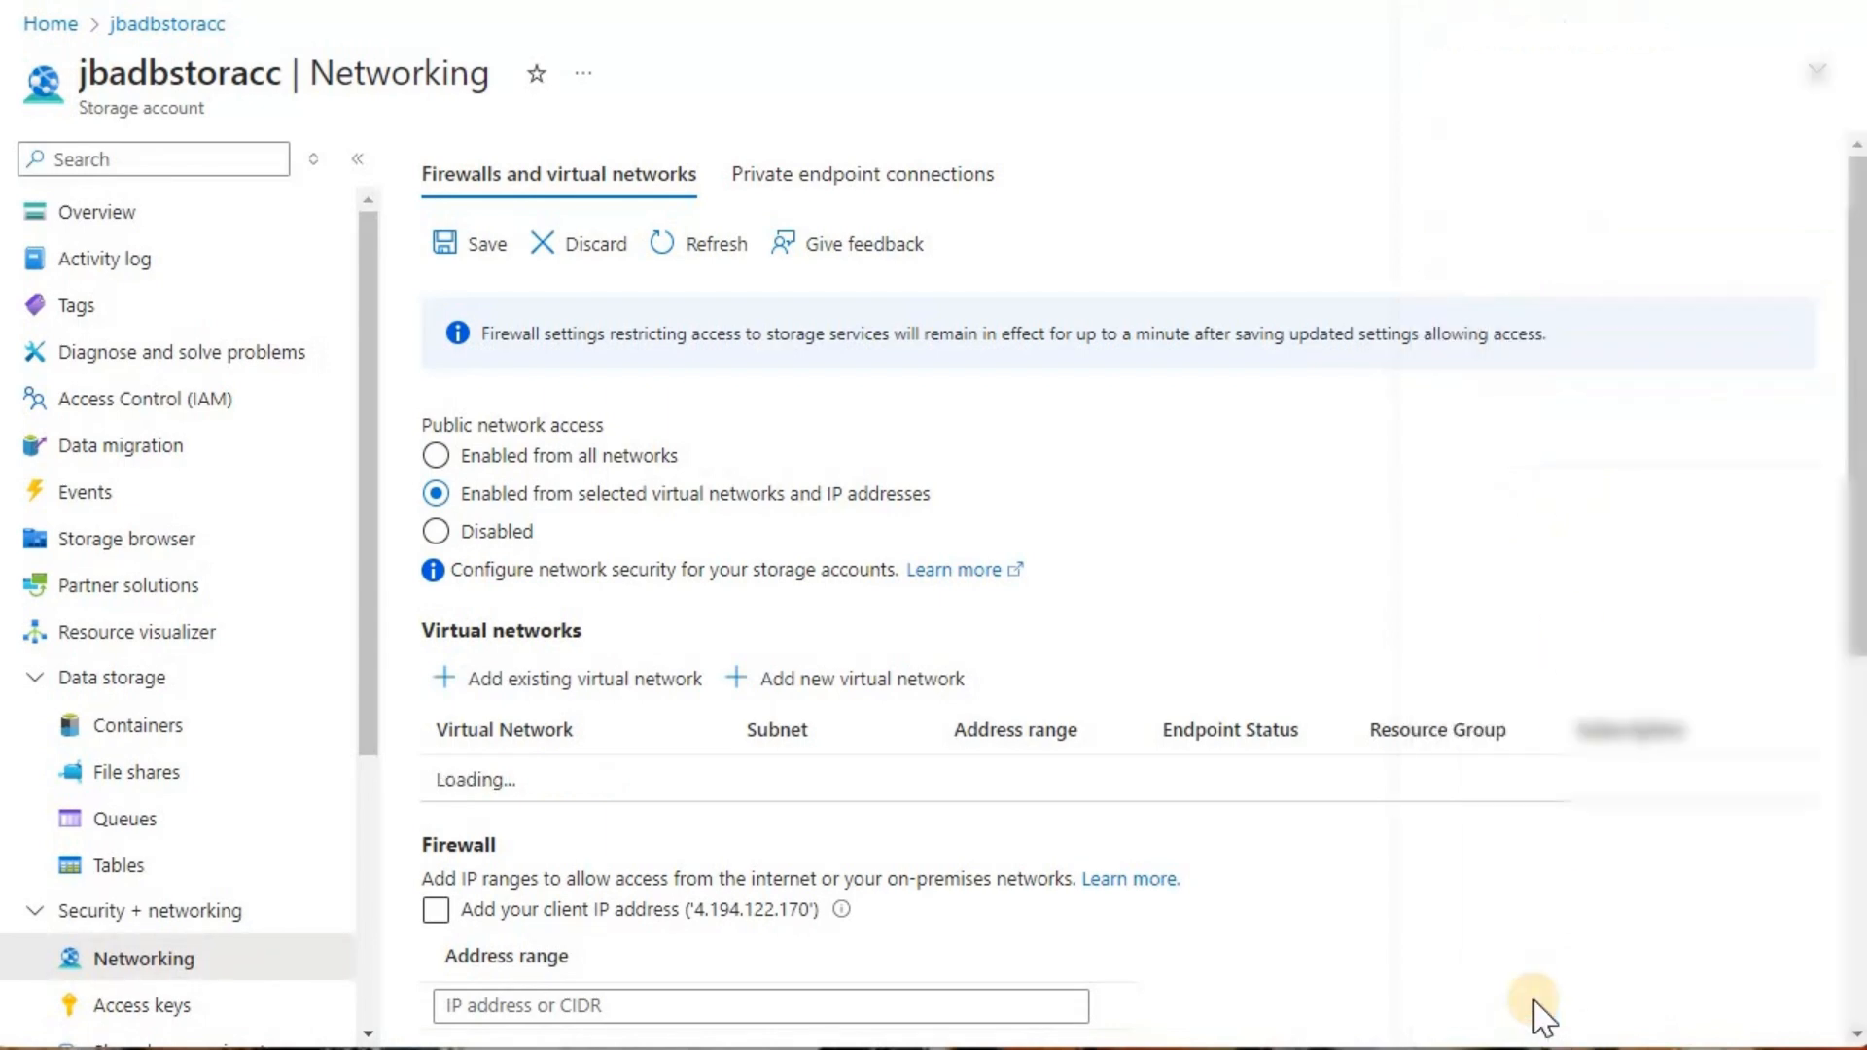
left_click(476, 243)
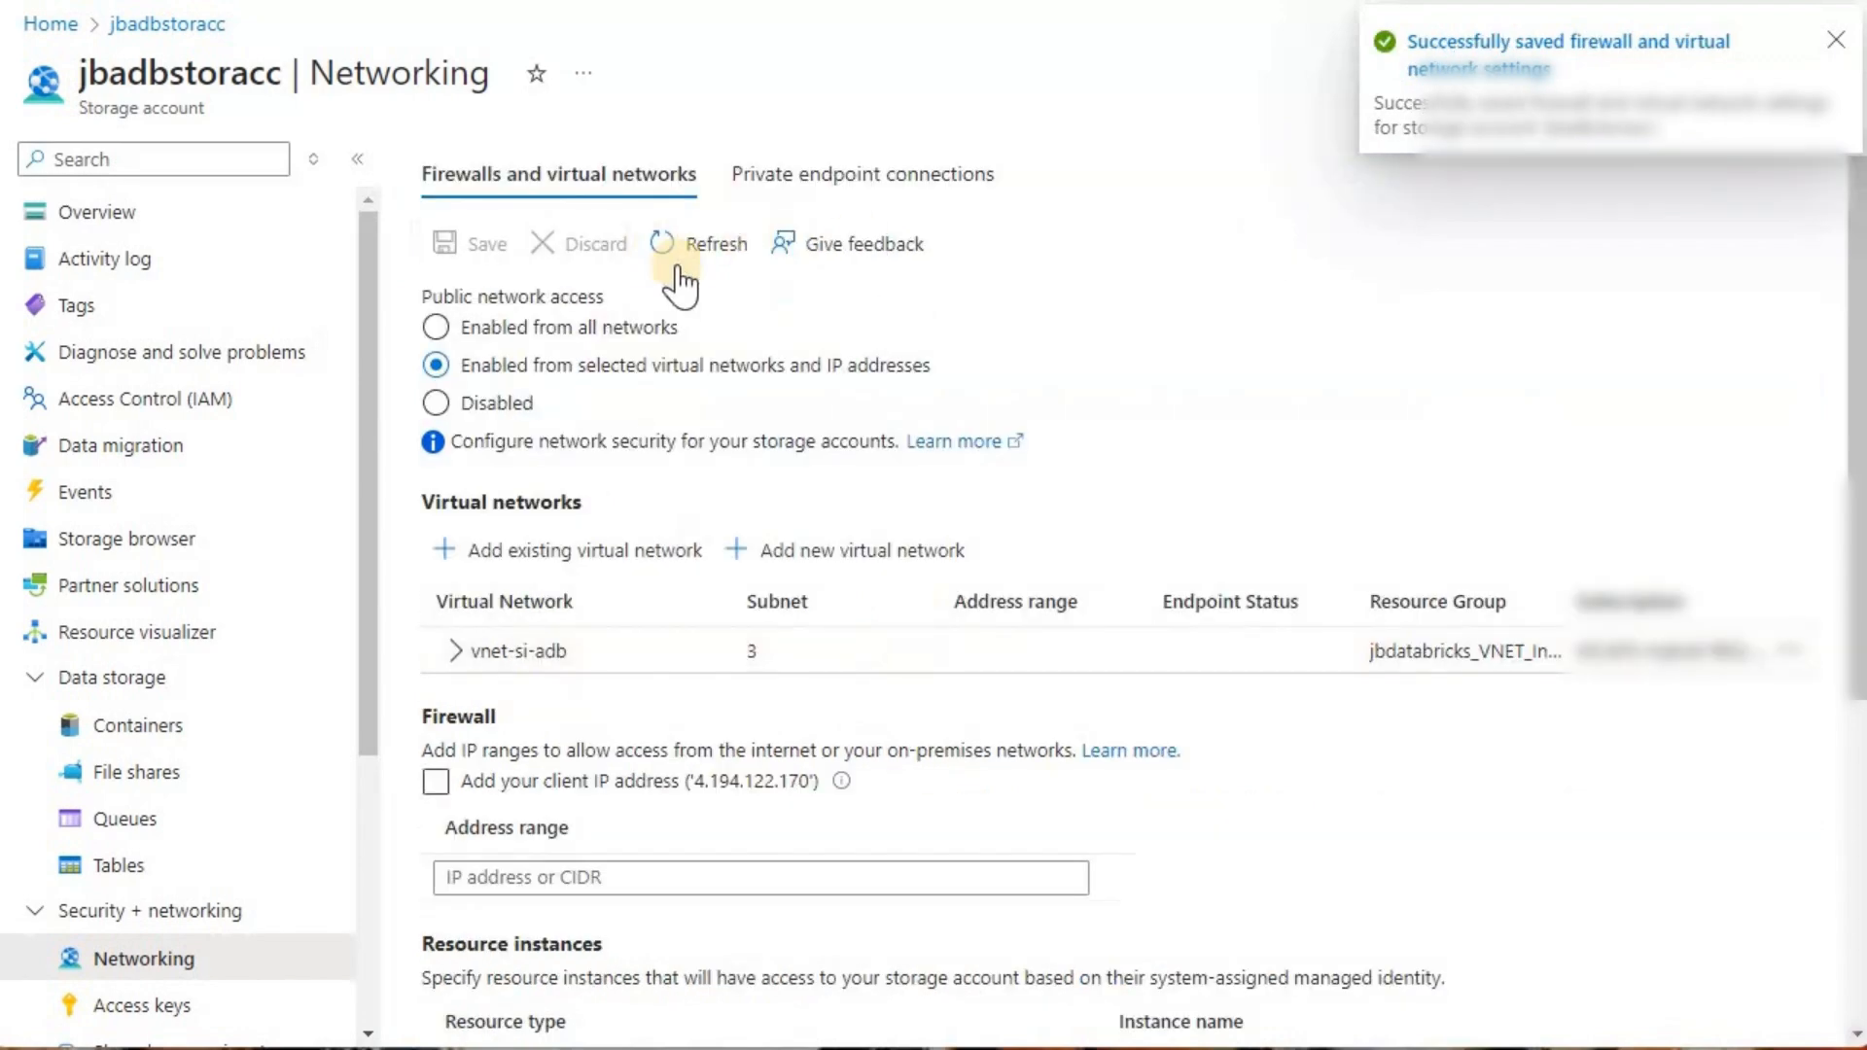
Step: Check jbadbstoracc's private endpoint connections and compare them with its firewall and virtual network settings
left_click(806, 184)
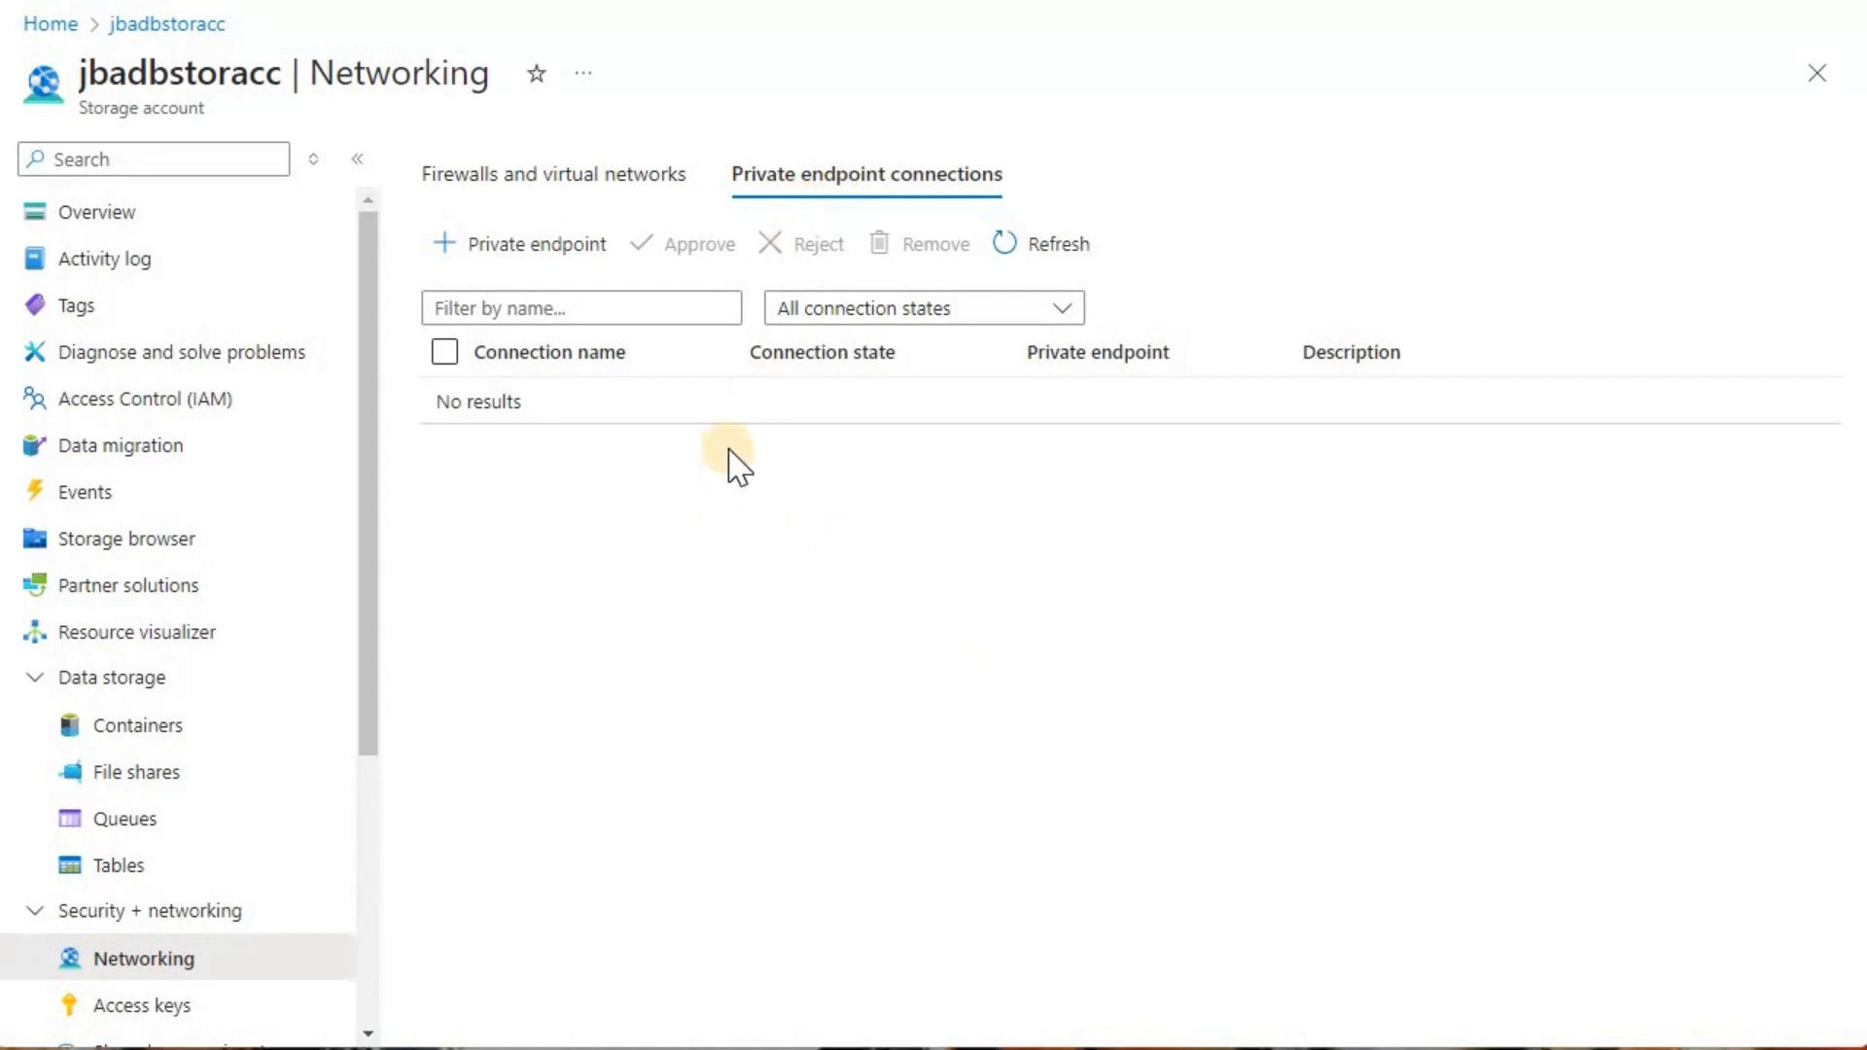
left_click(578, 190)
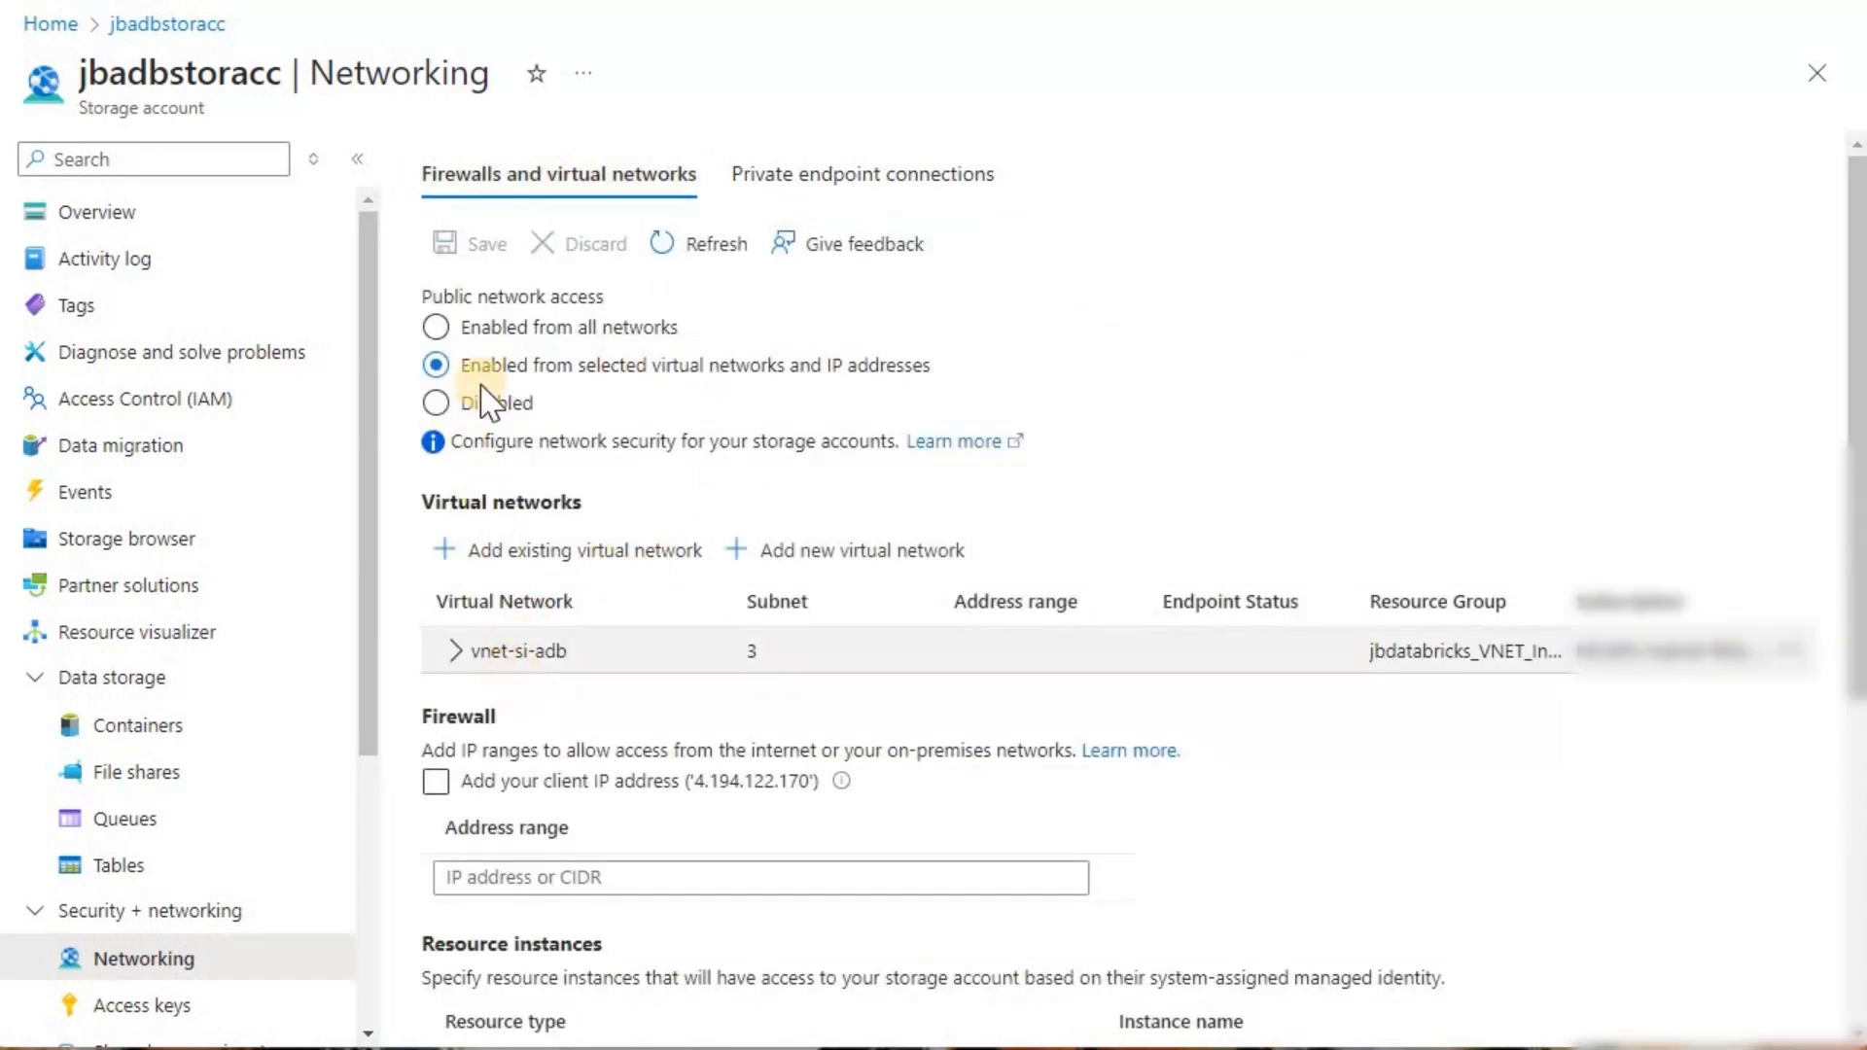
left_click(768, 190)
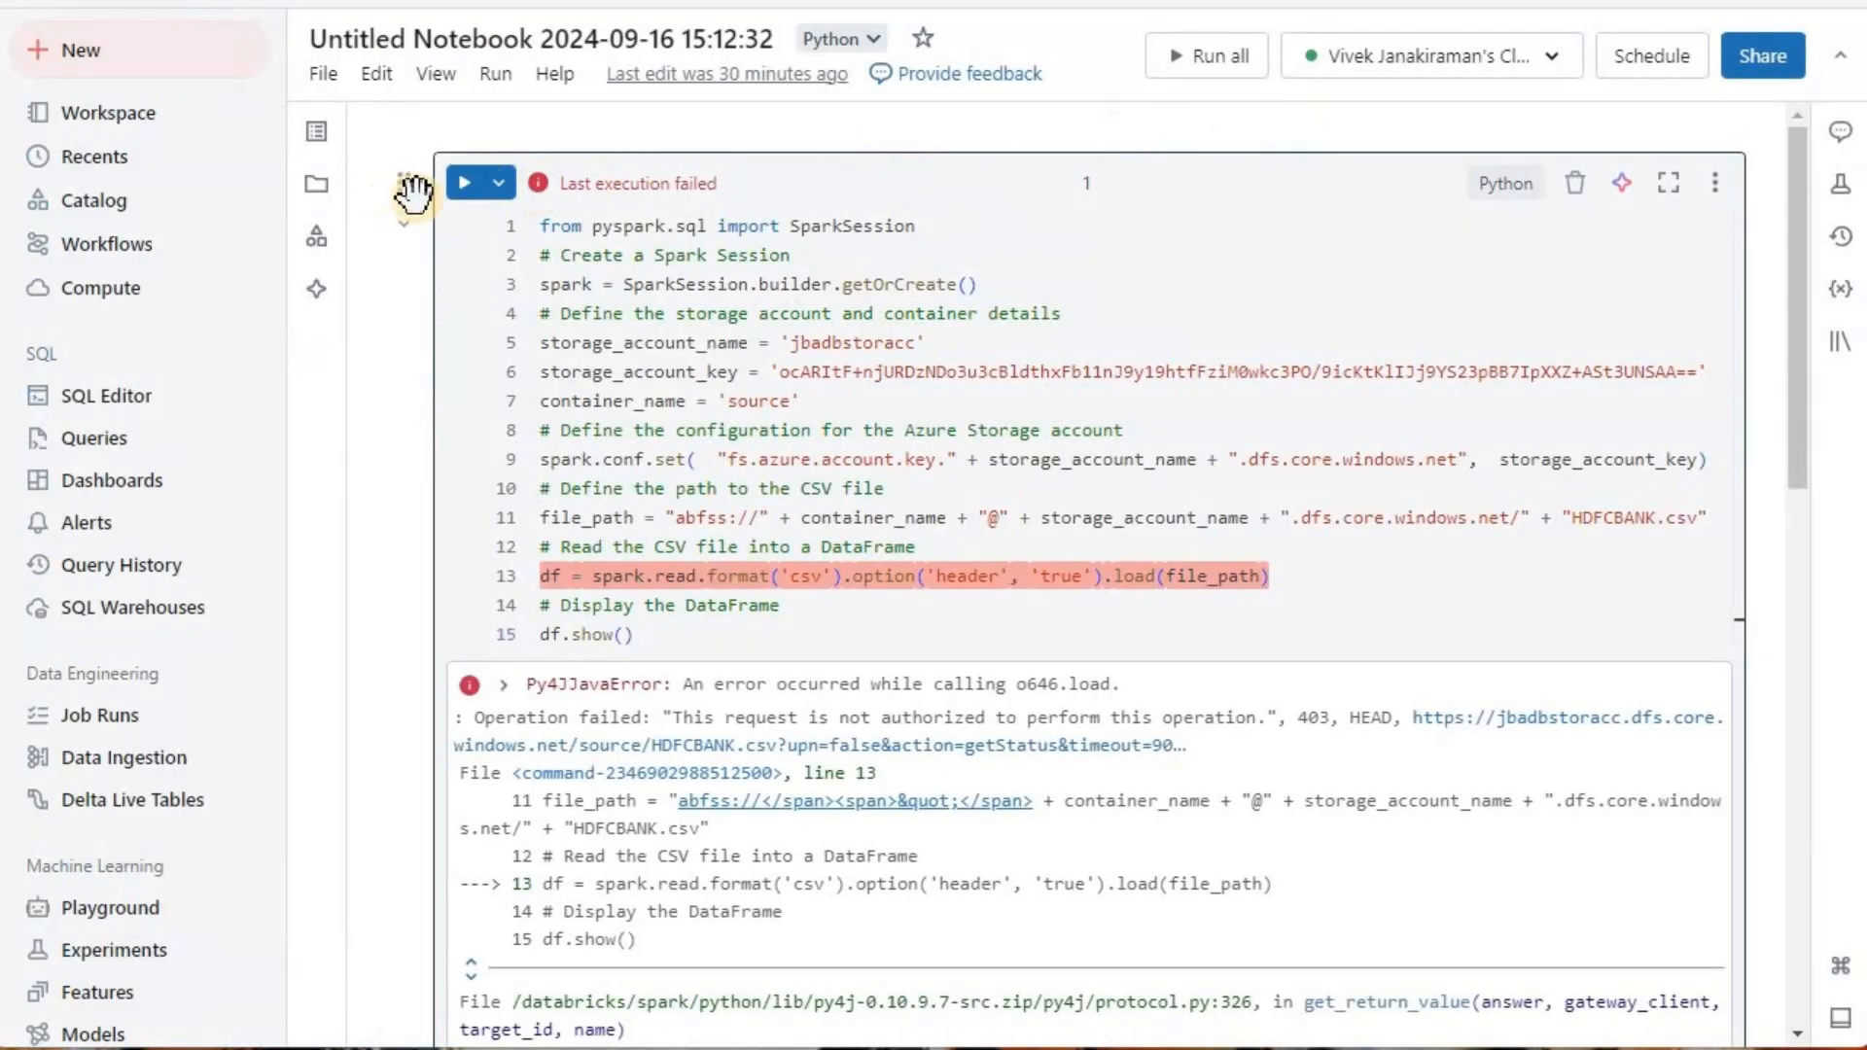
Step: In the Databricks notebook, rerun the CSV-reading cell to test access through the allowed virtual network and examine its output
left_click(461, 184)
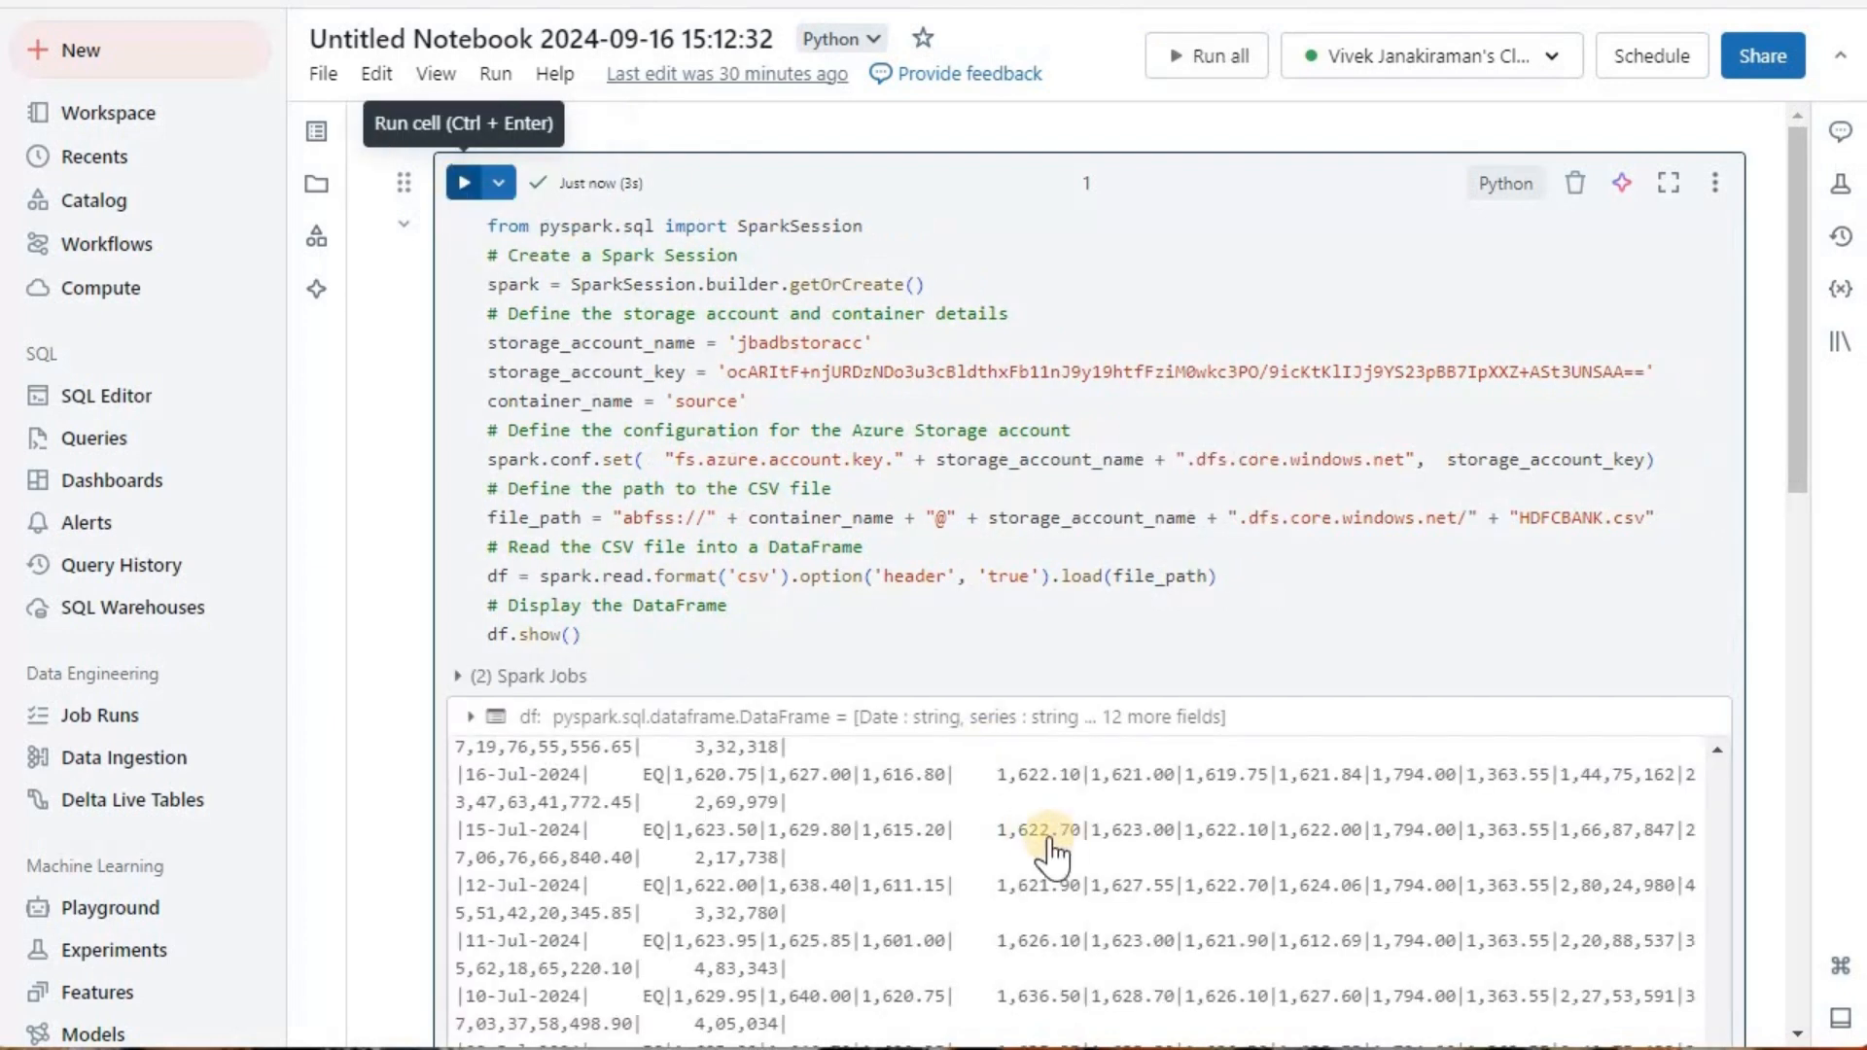
scroll(1066, 602, "down", 5)
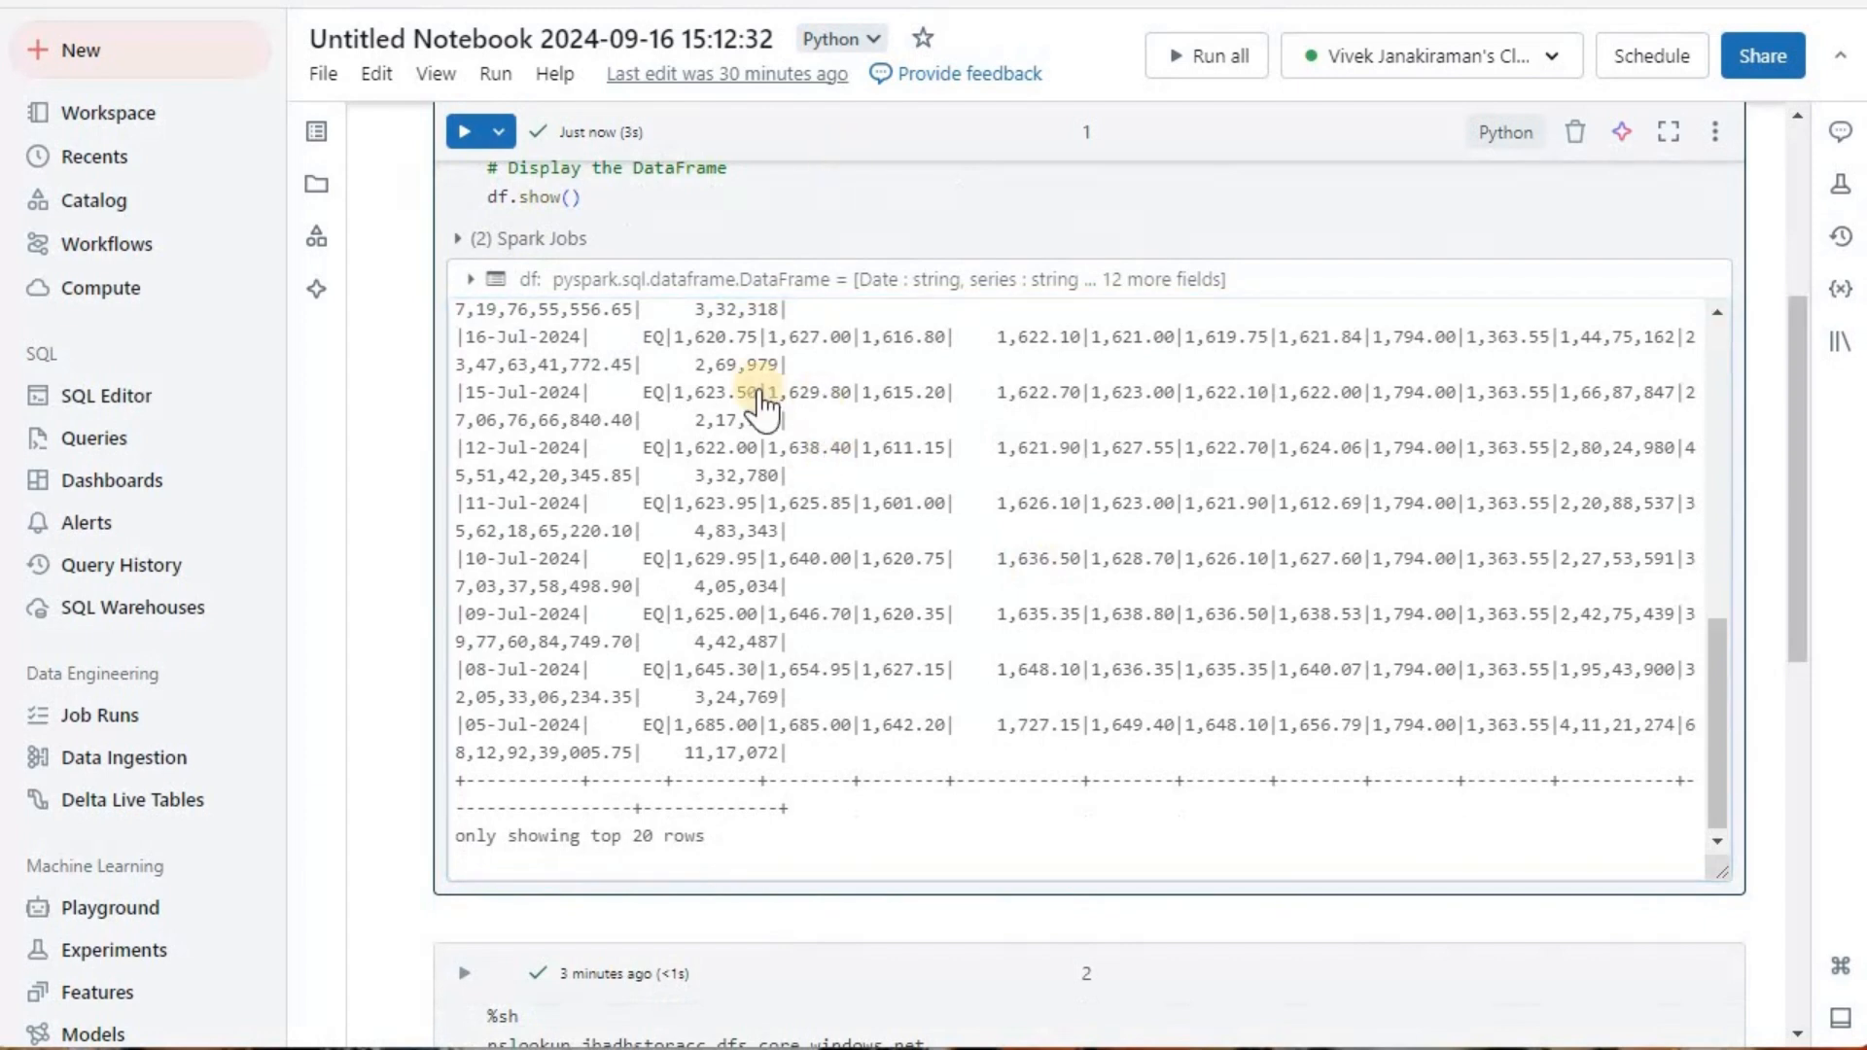
scroll(976, 515, "up", 5)
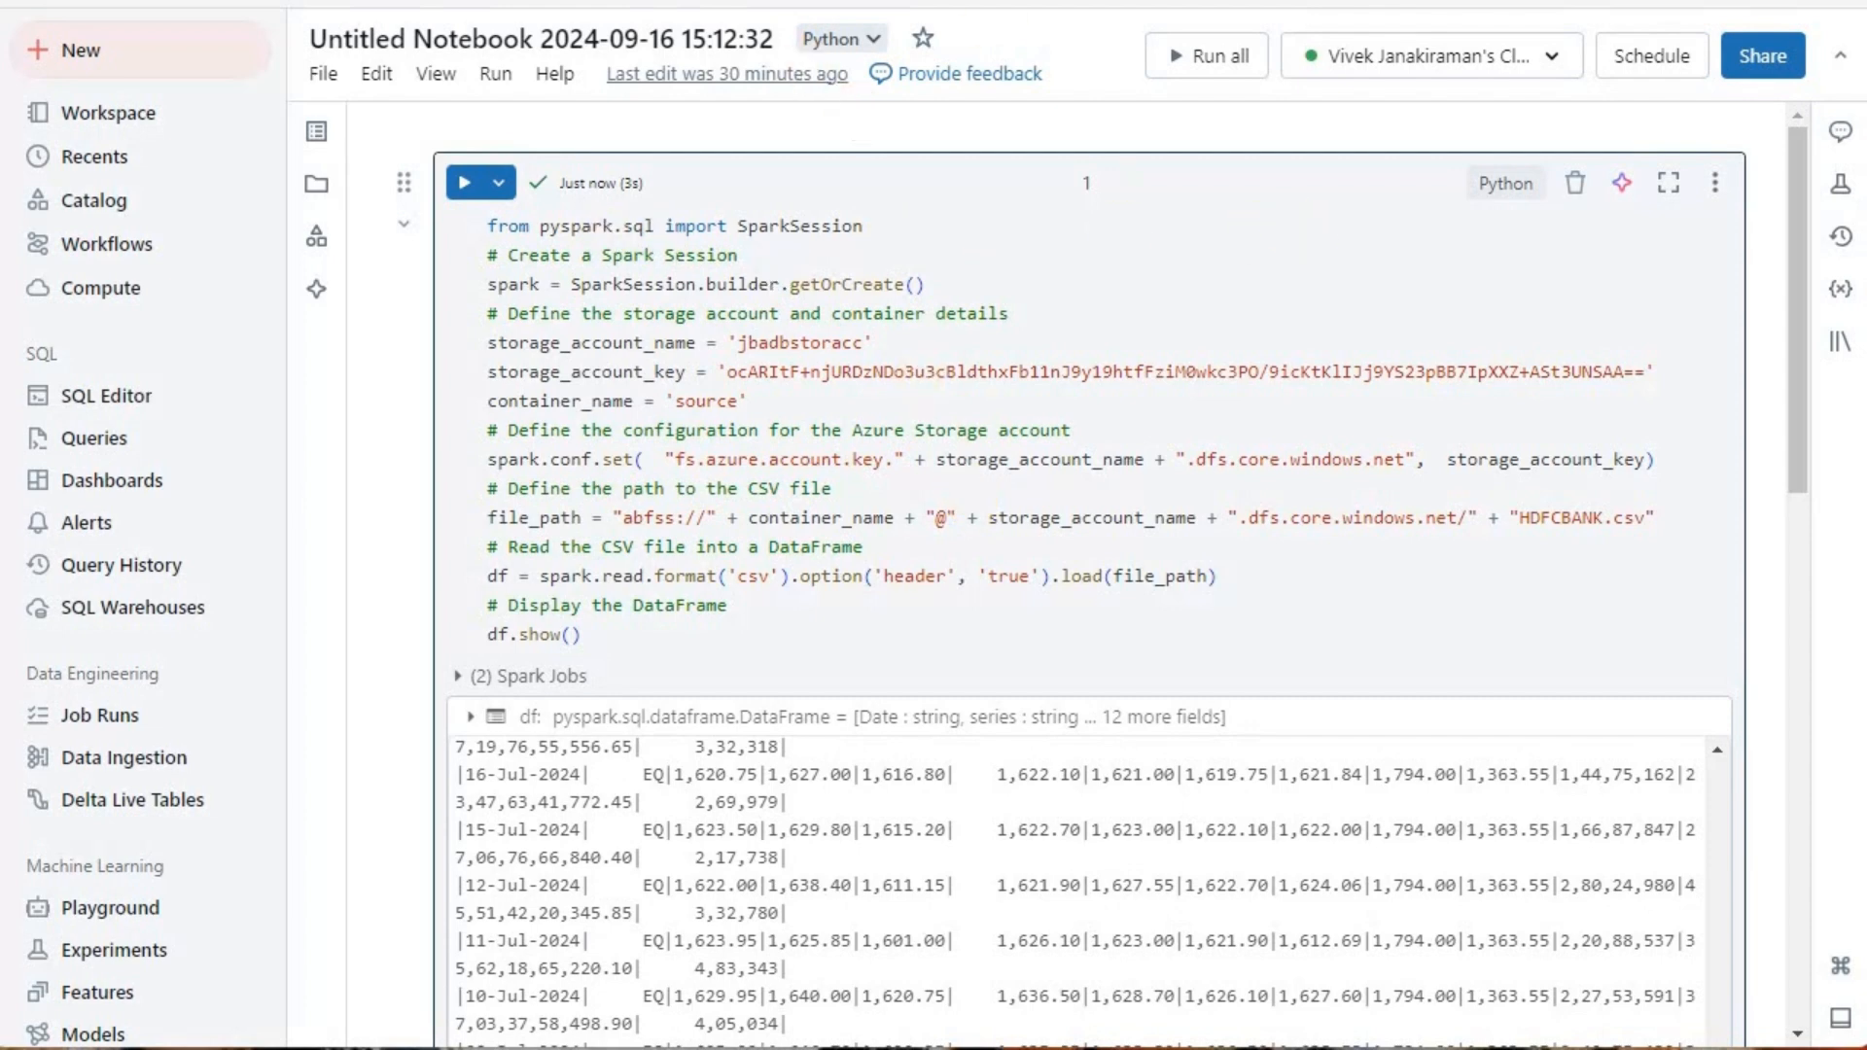
left_click(466, 2)
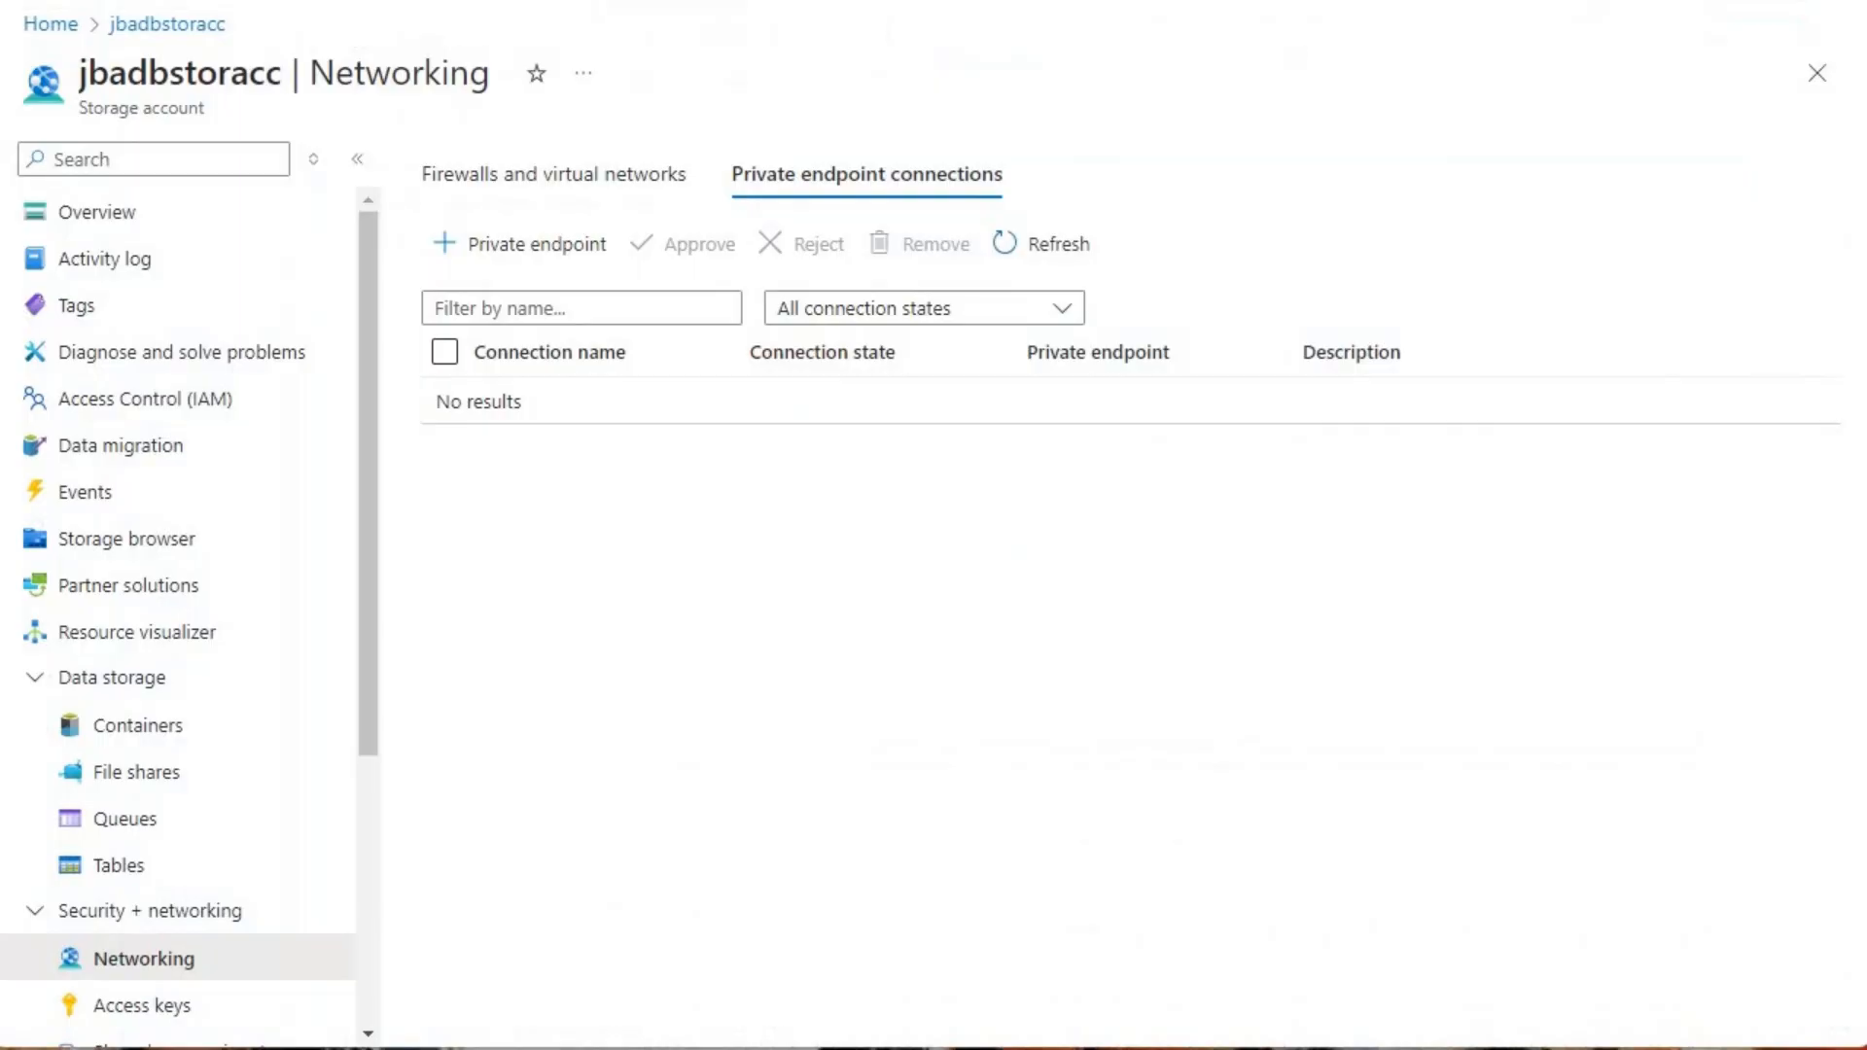
left_click(1021, 1)
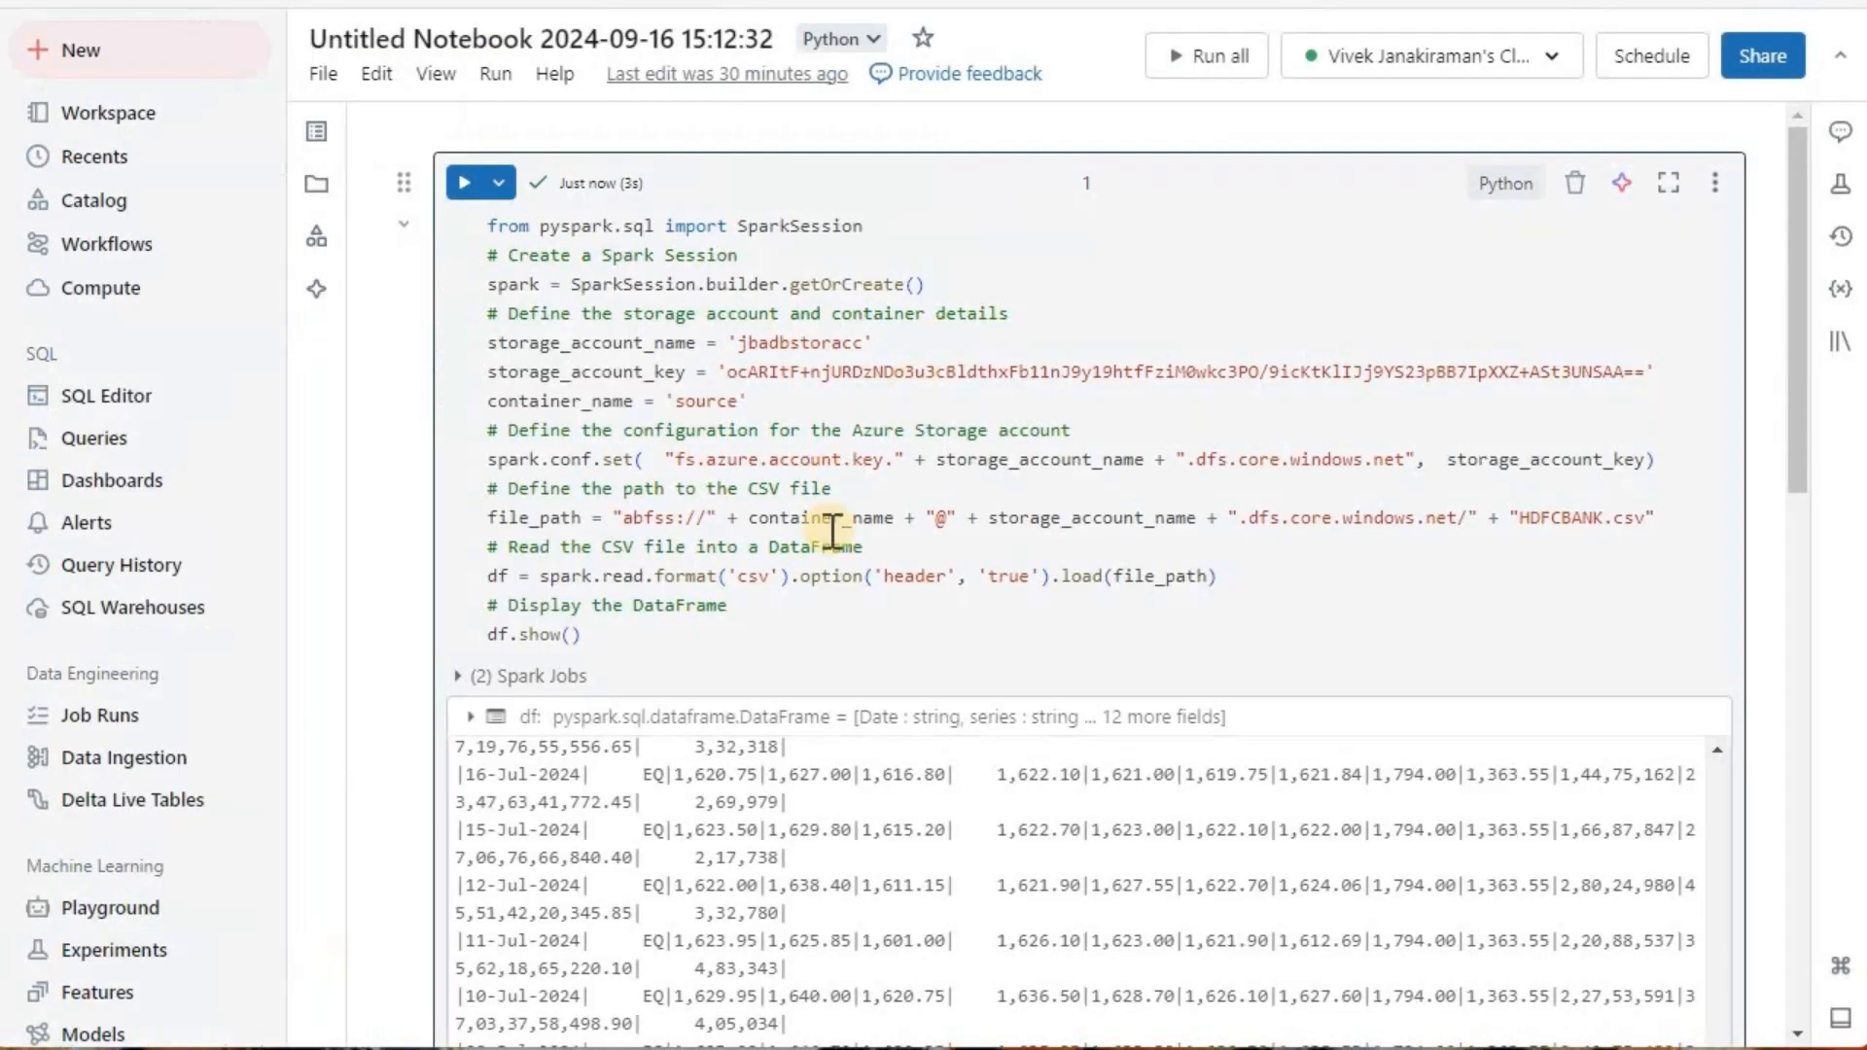
Step: Rerun the nslookup cell for jbadbstoracc.dfs.core.windows.net and highlight the resolved IP address
scroll(832, 547, "down", 10)
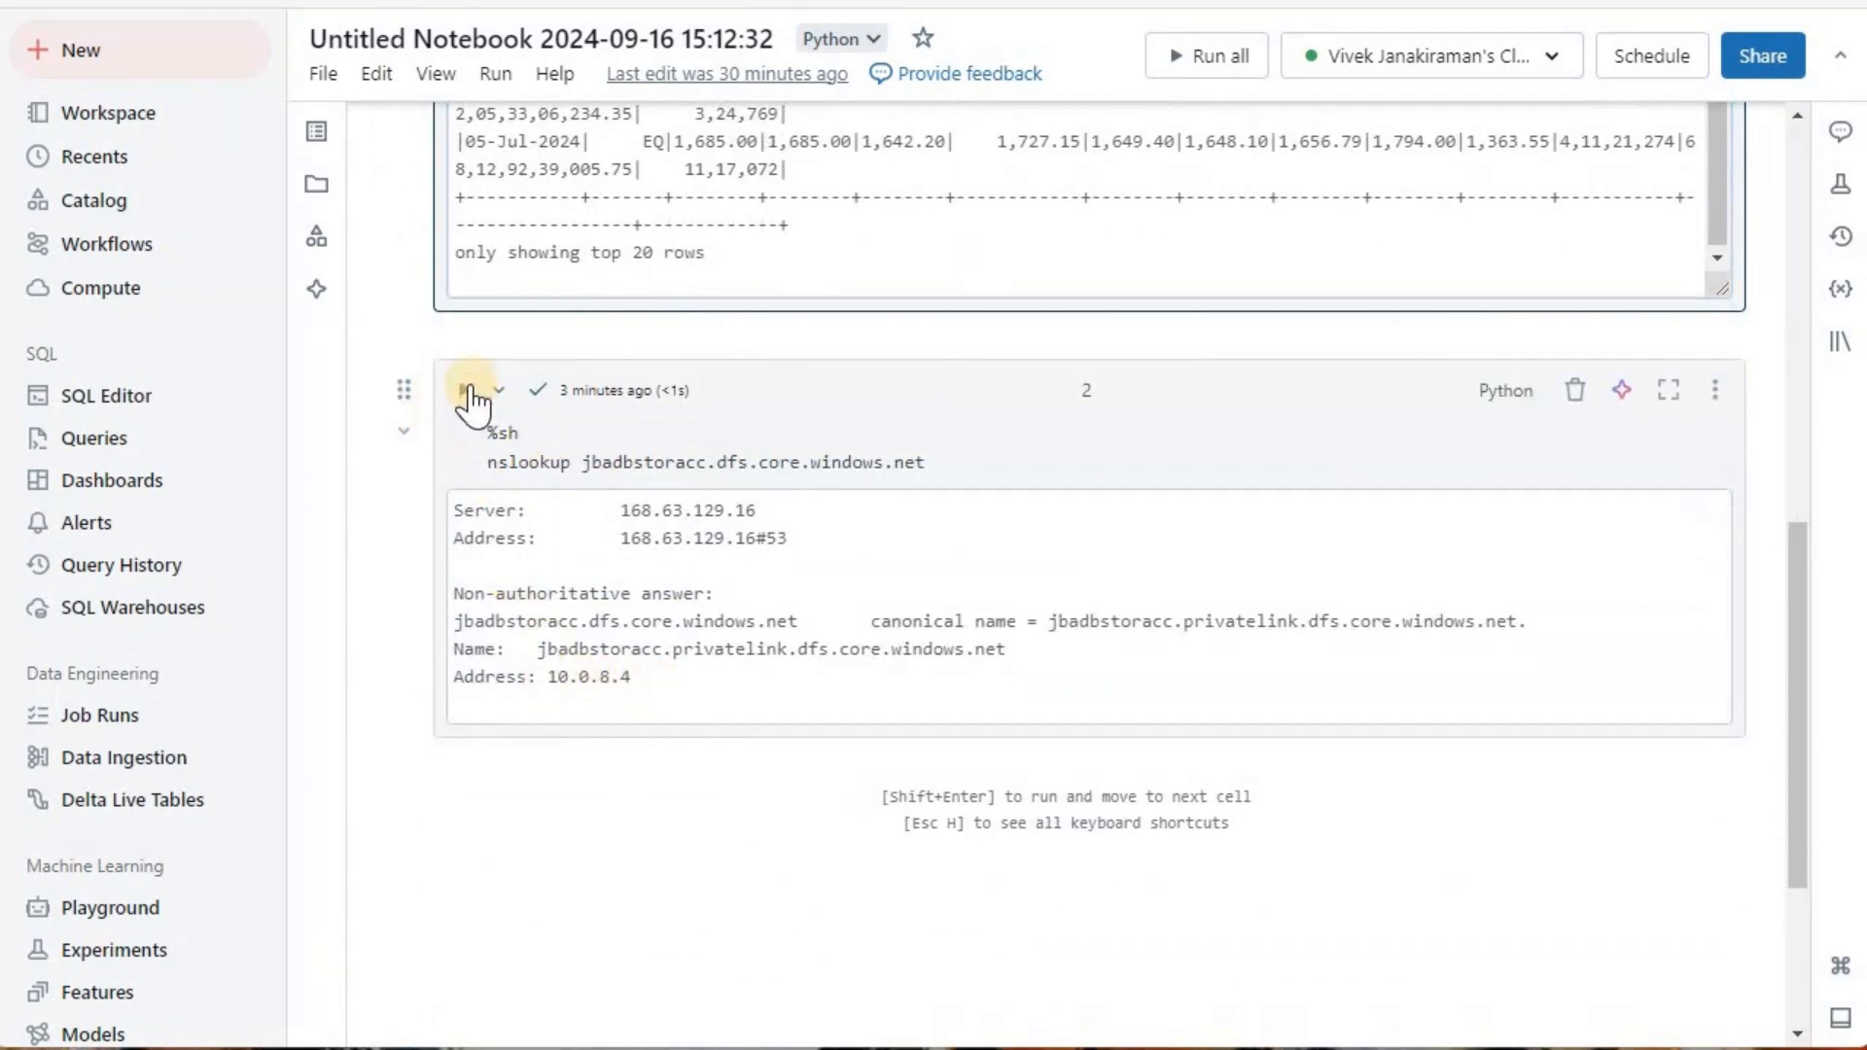
left_click(465, 391)
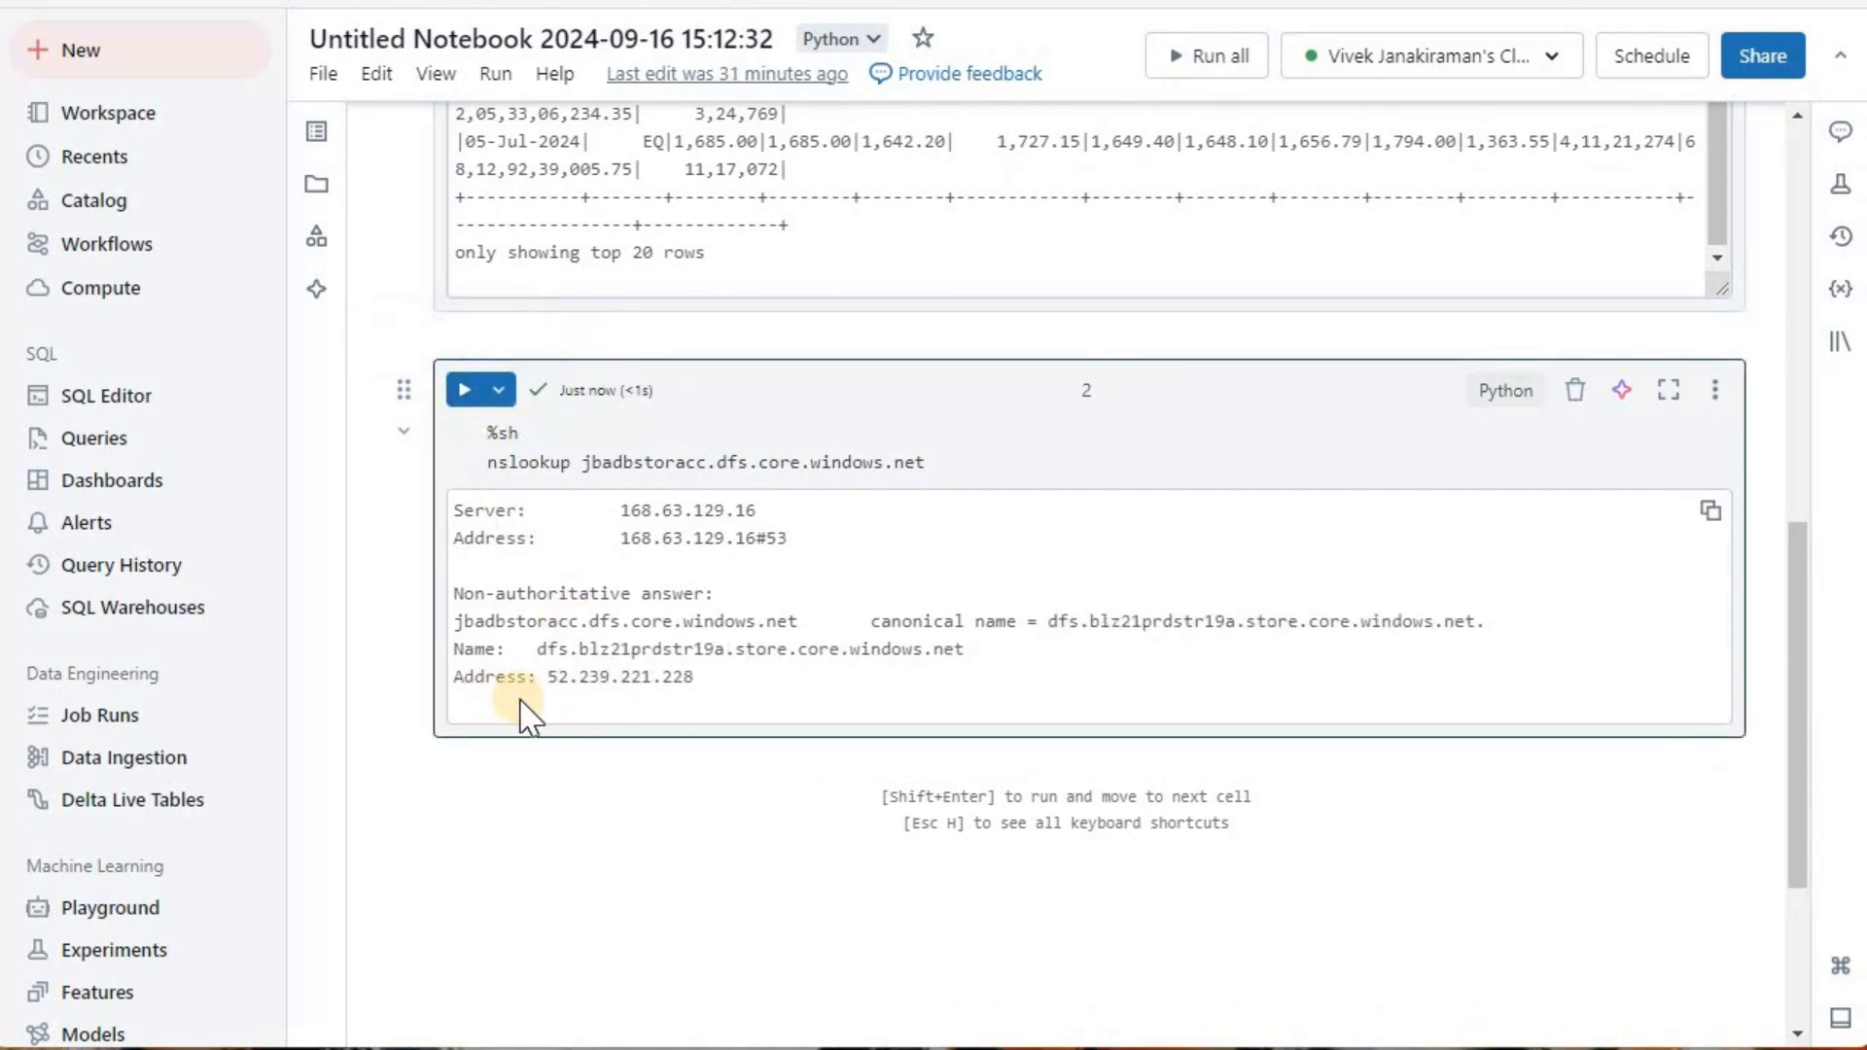
left_click_drag(551, 669, 693, 679)
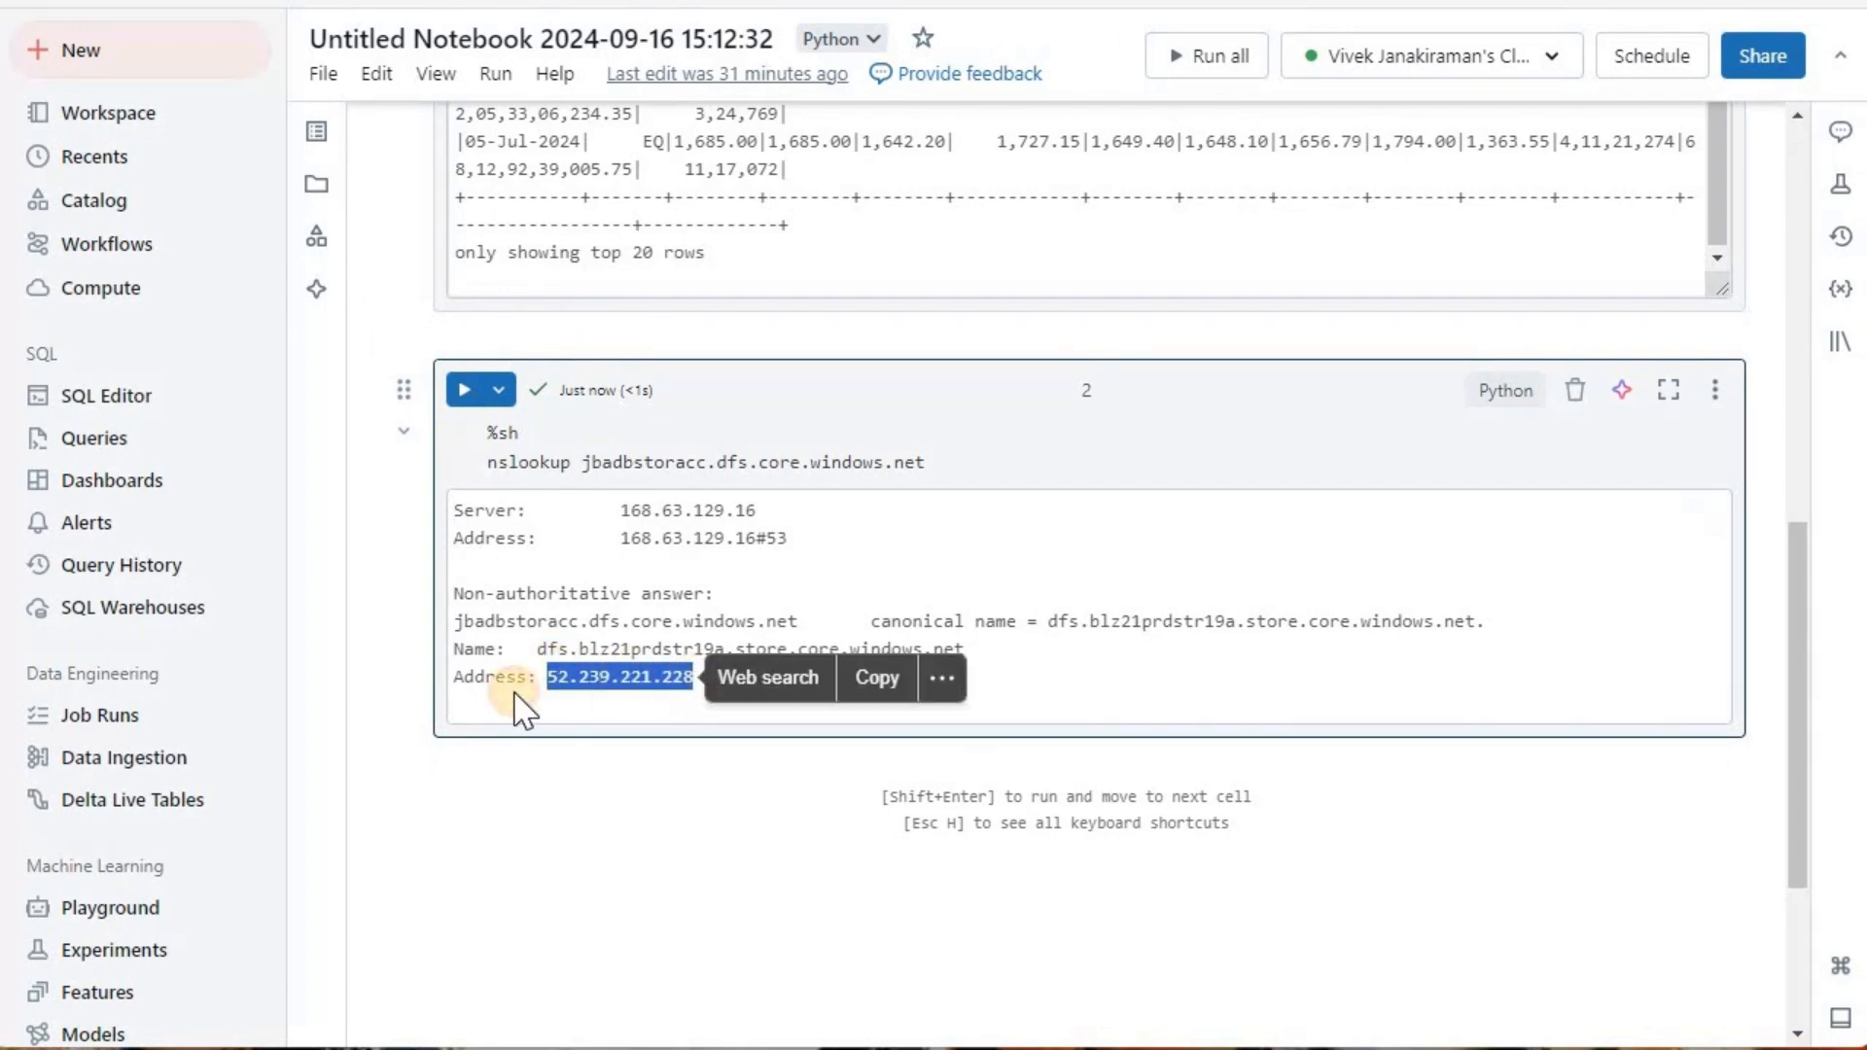
left_click(613, 698)
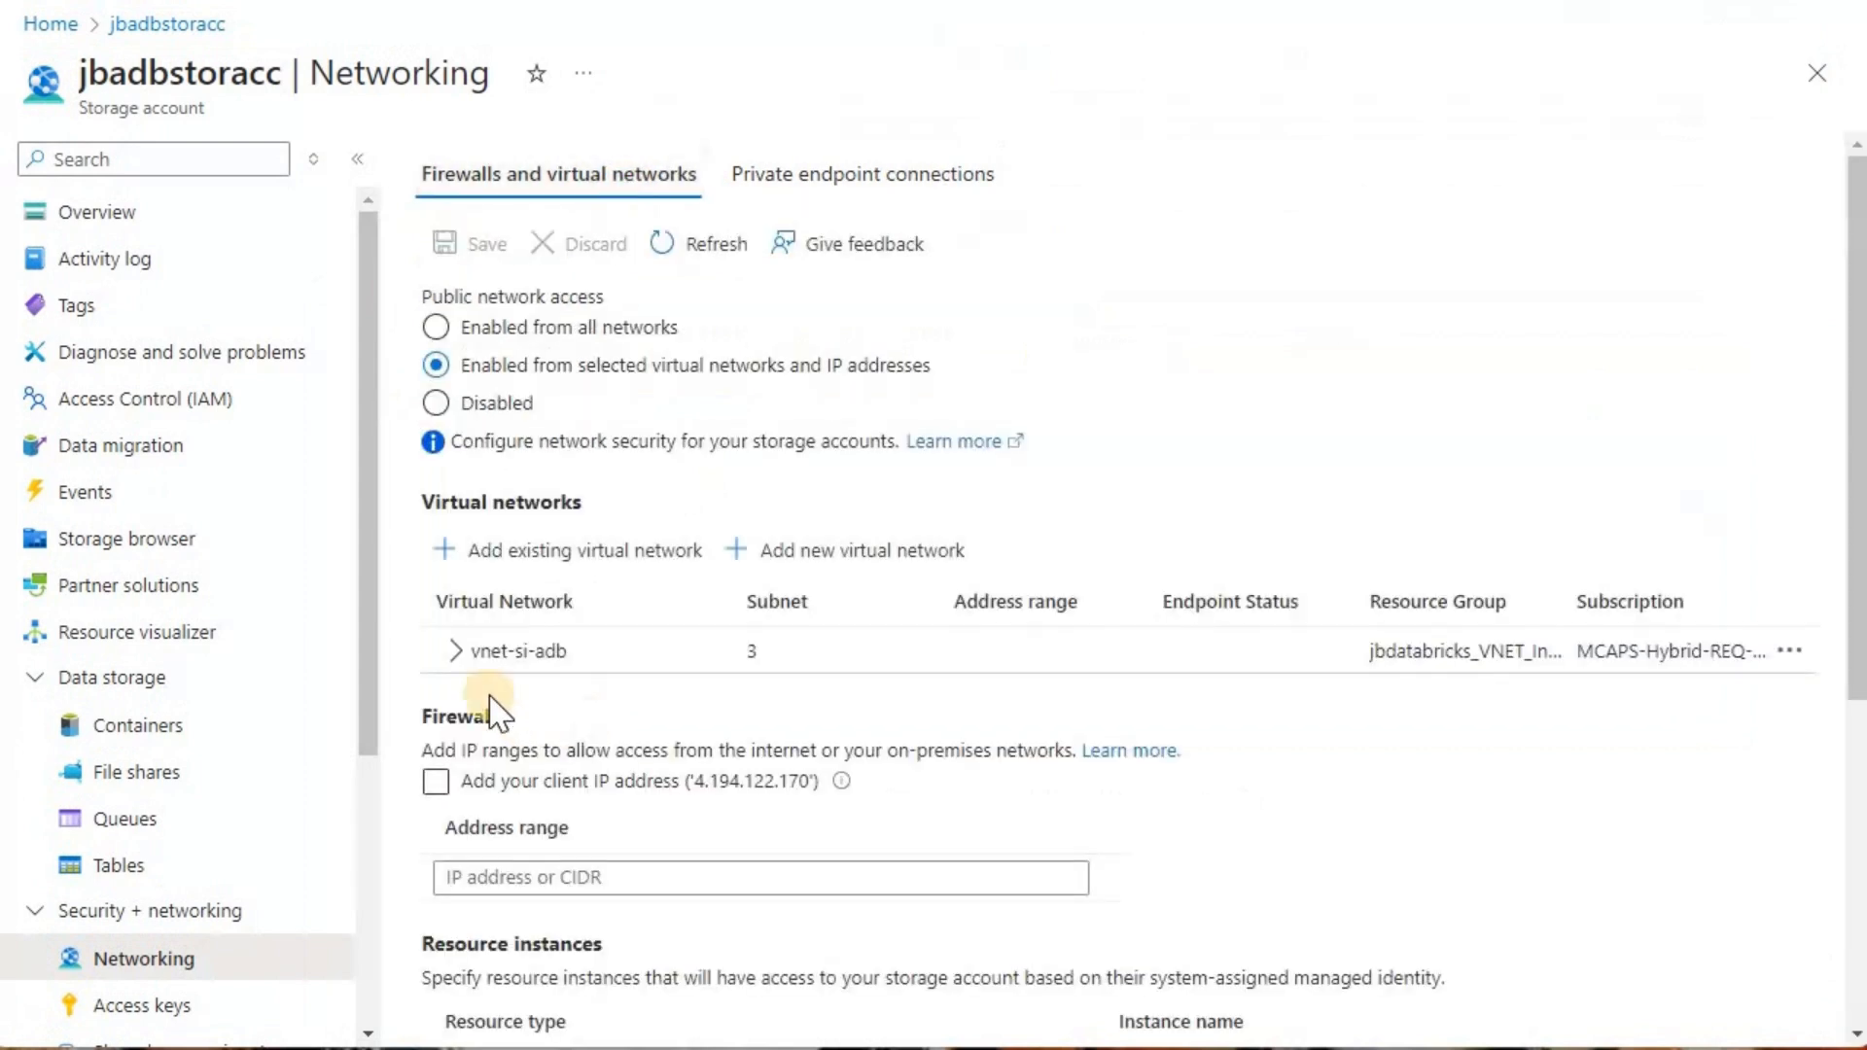
Step: In the Azure portal, set jbadbstoracc's public network access to Enabled from all networks and save
left_click(505, 328)
left_click(465, 255)
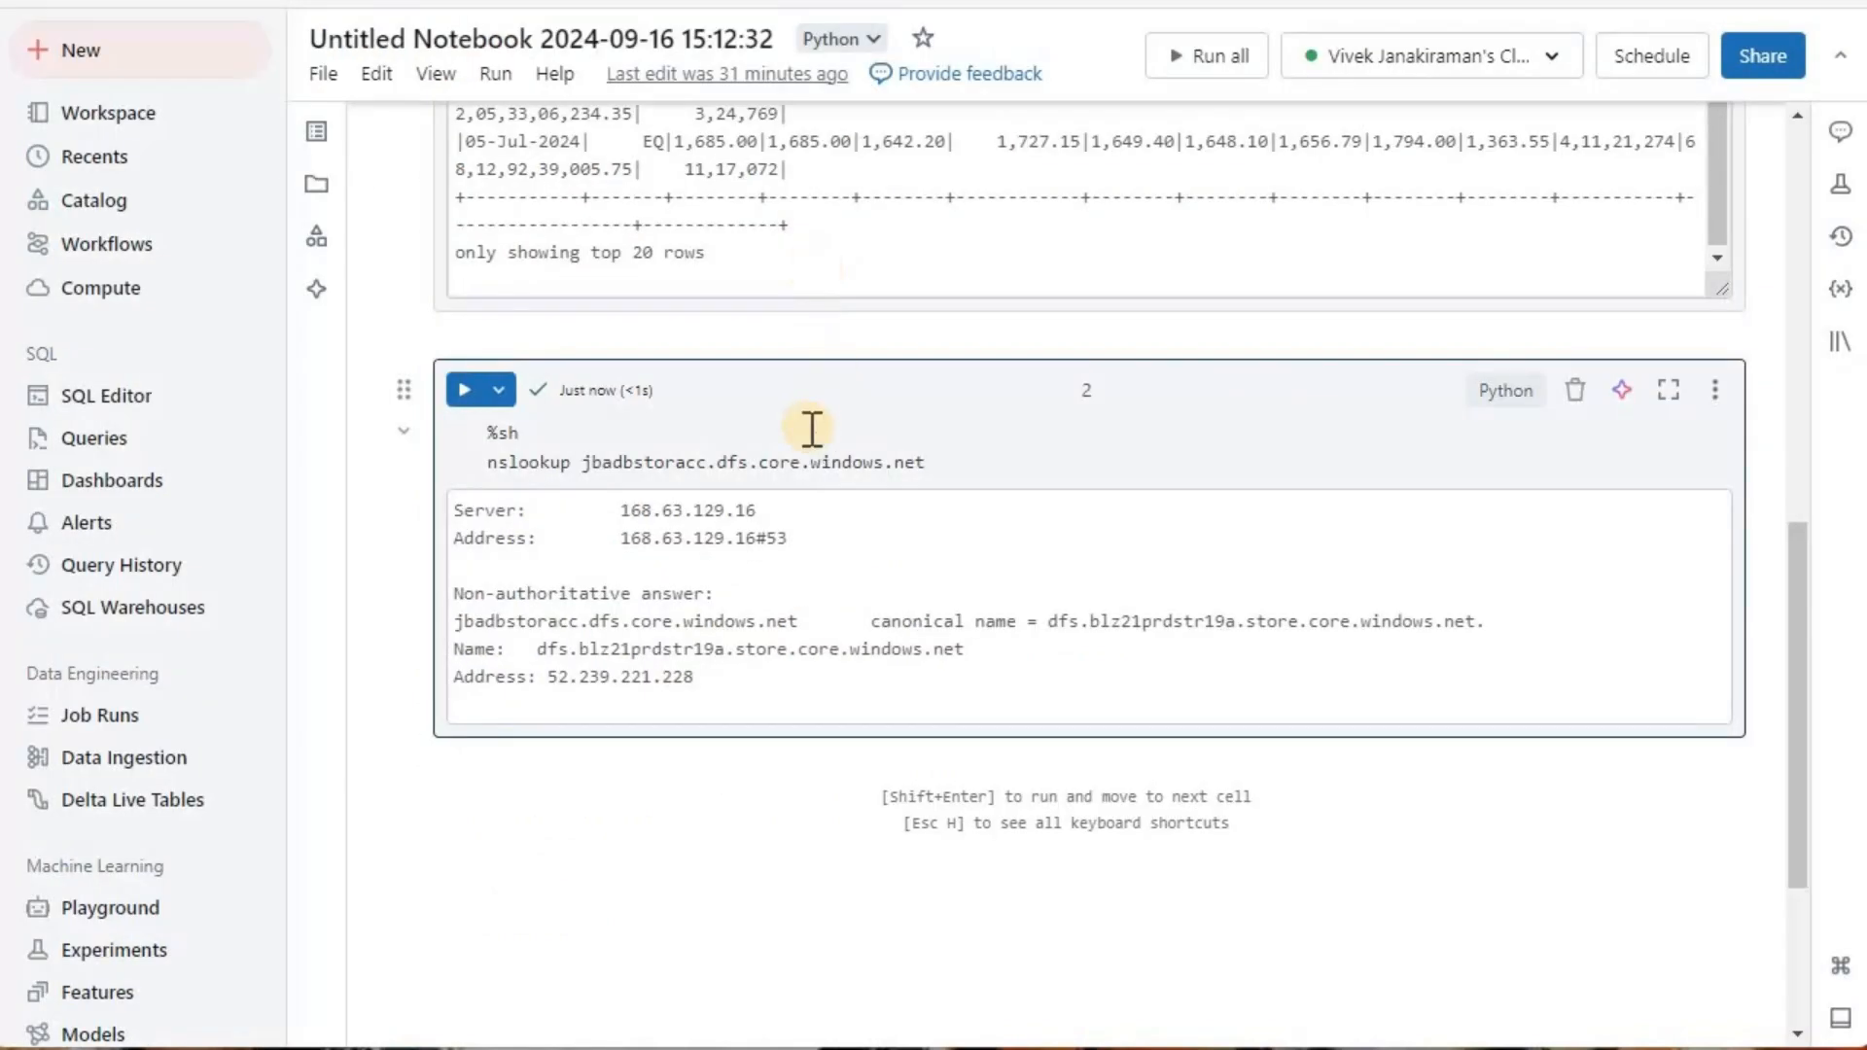
Step: Back in the Databricks notebook, rerun the CSV-reading cell to test access with all networks allowed
scroll(812, 427, "up", 10)
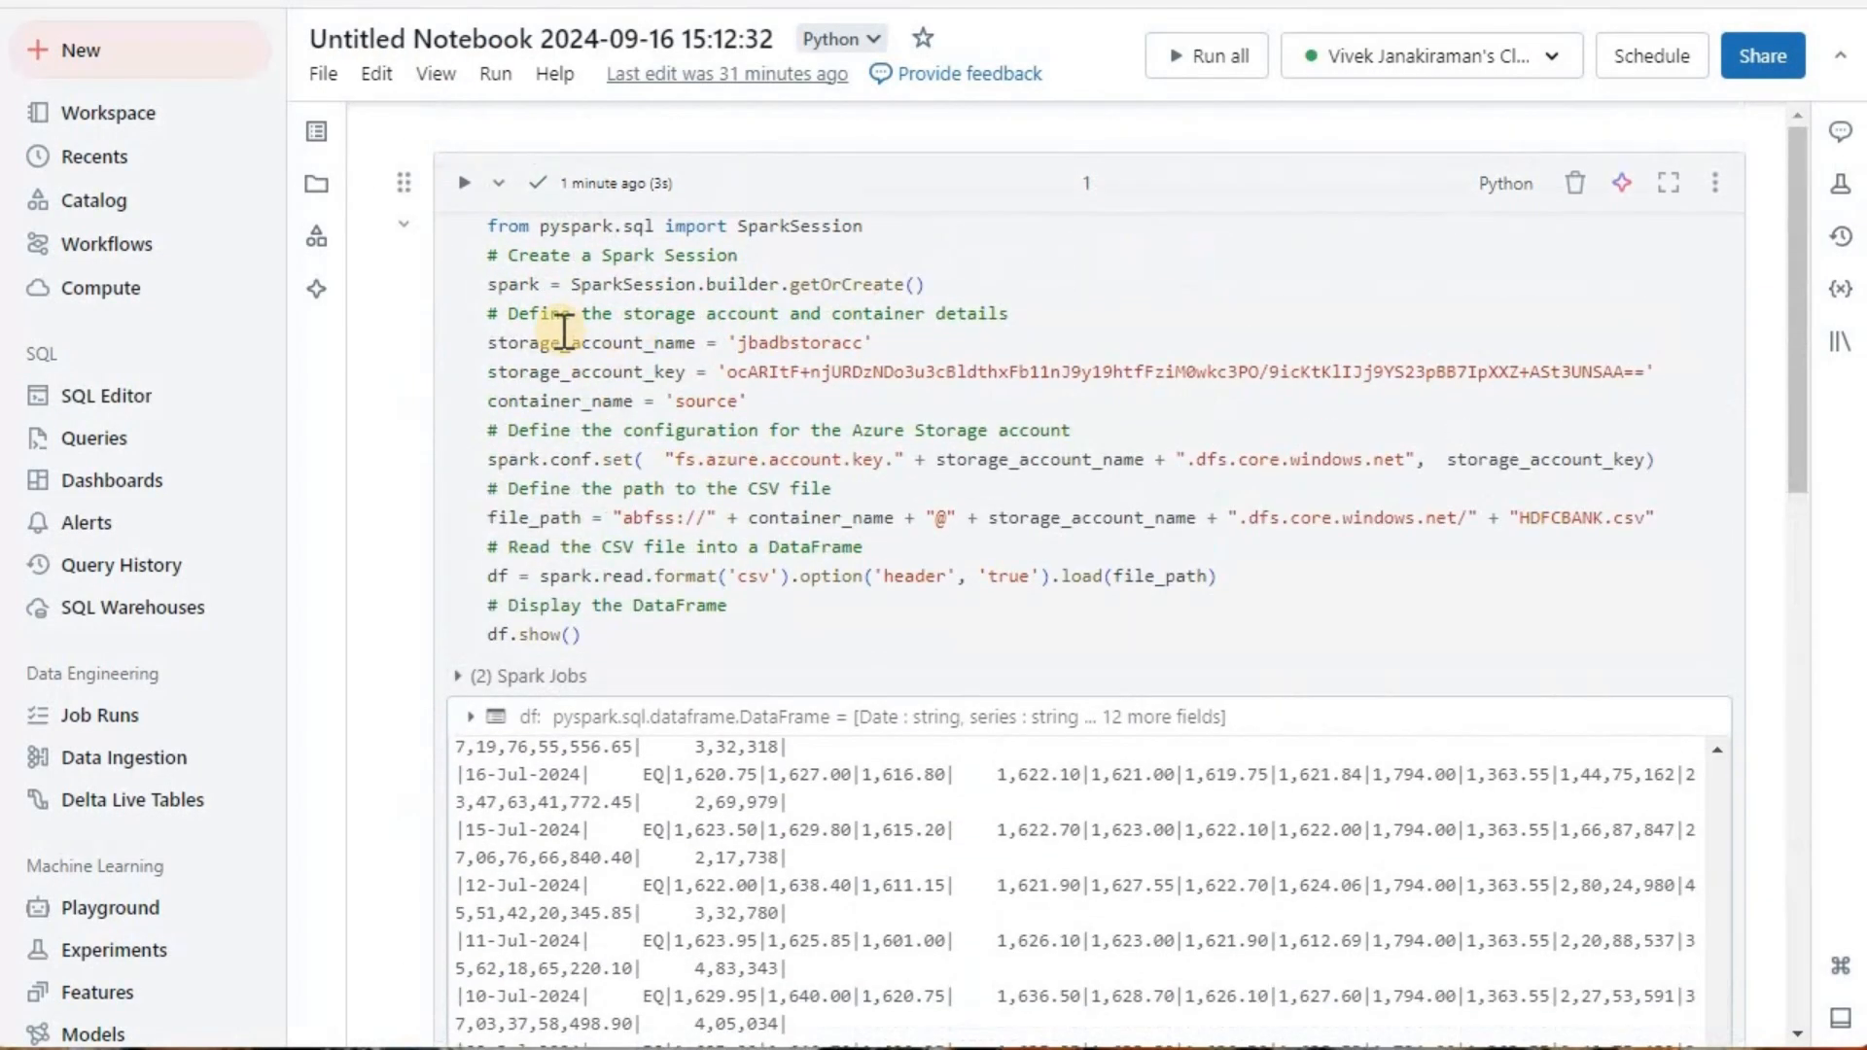
left_click(472, 185)
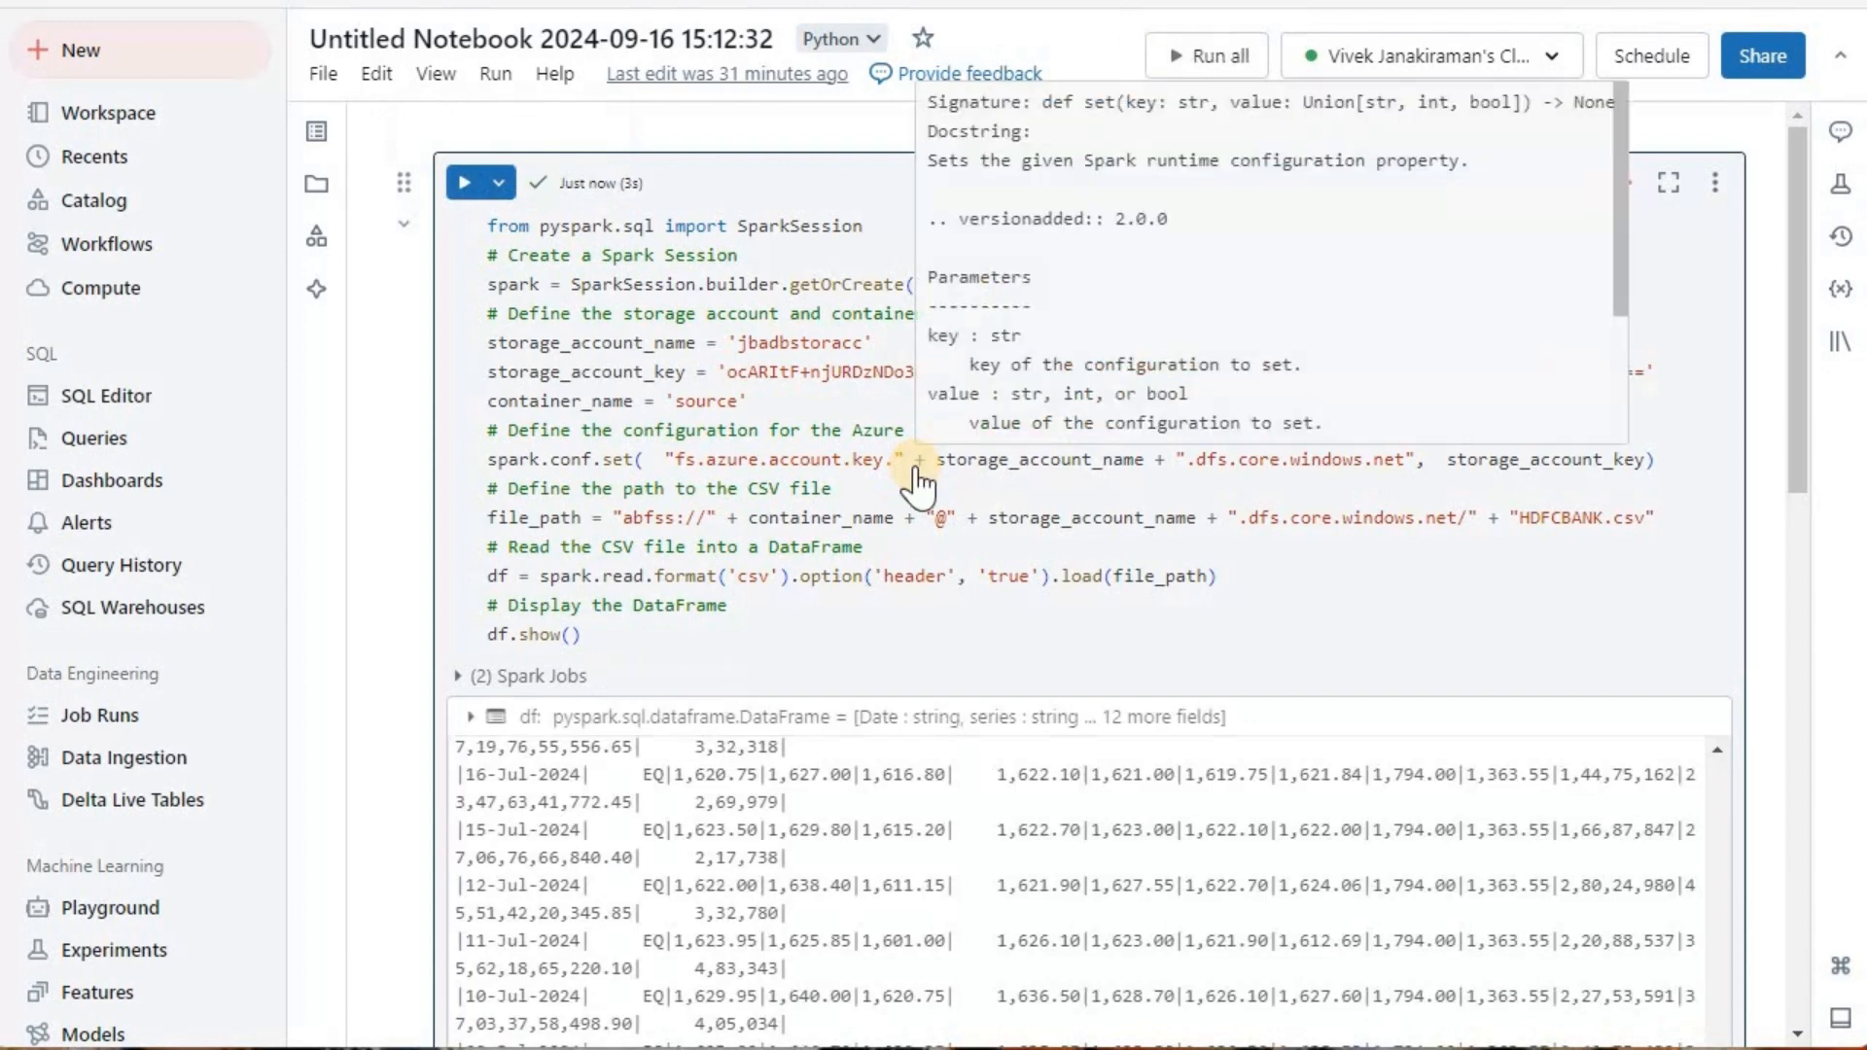
scroll(909, 471, "down", 10)
Step: Rerun the nslookup cell with all networks allowed and highlight the address resolved for the storage account
scroll(775, 482, "down", 5)
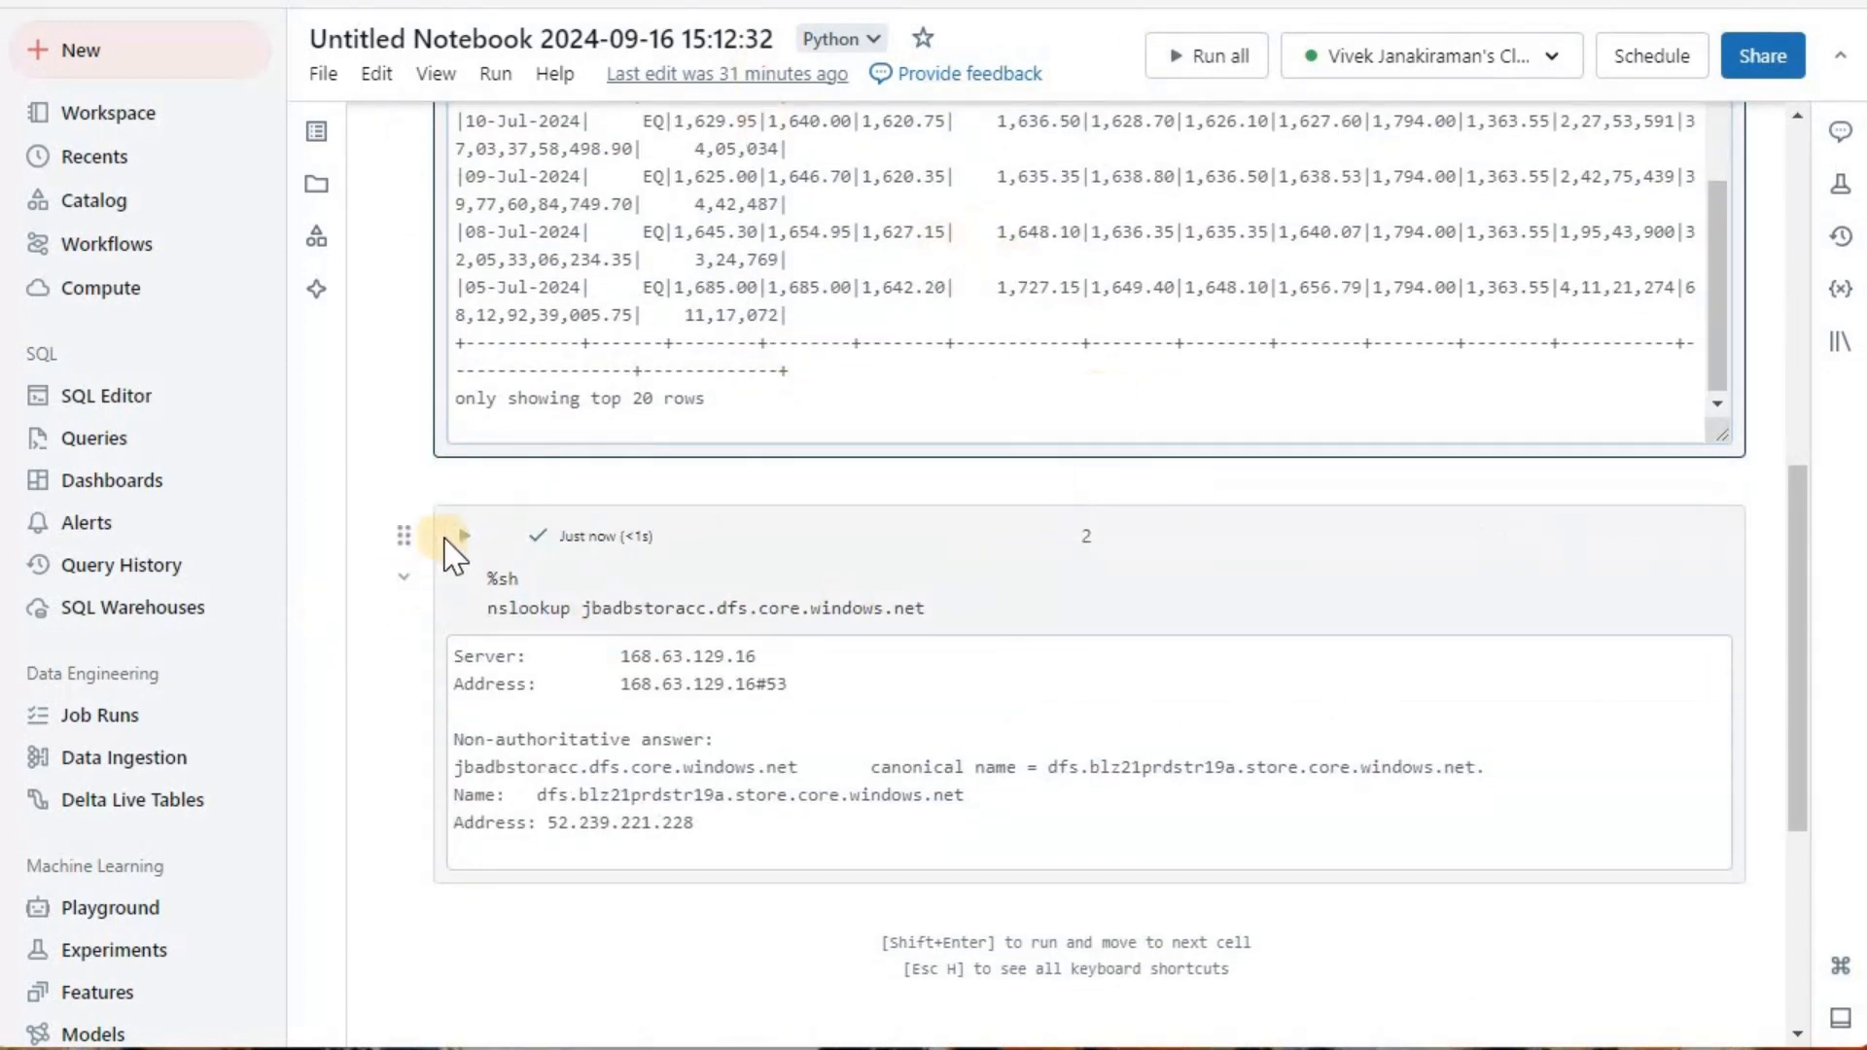
left_click_drag(545, 826, 702, 830)
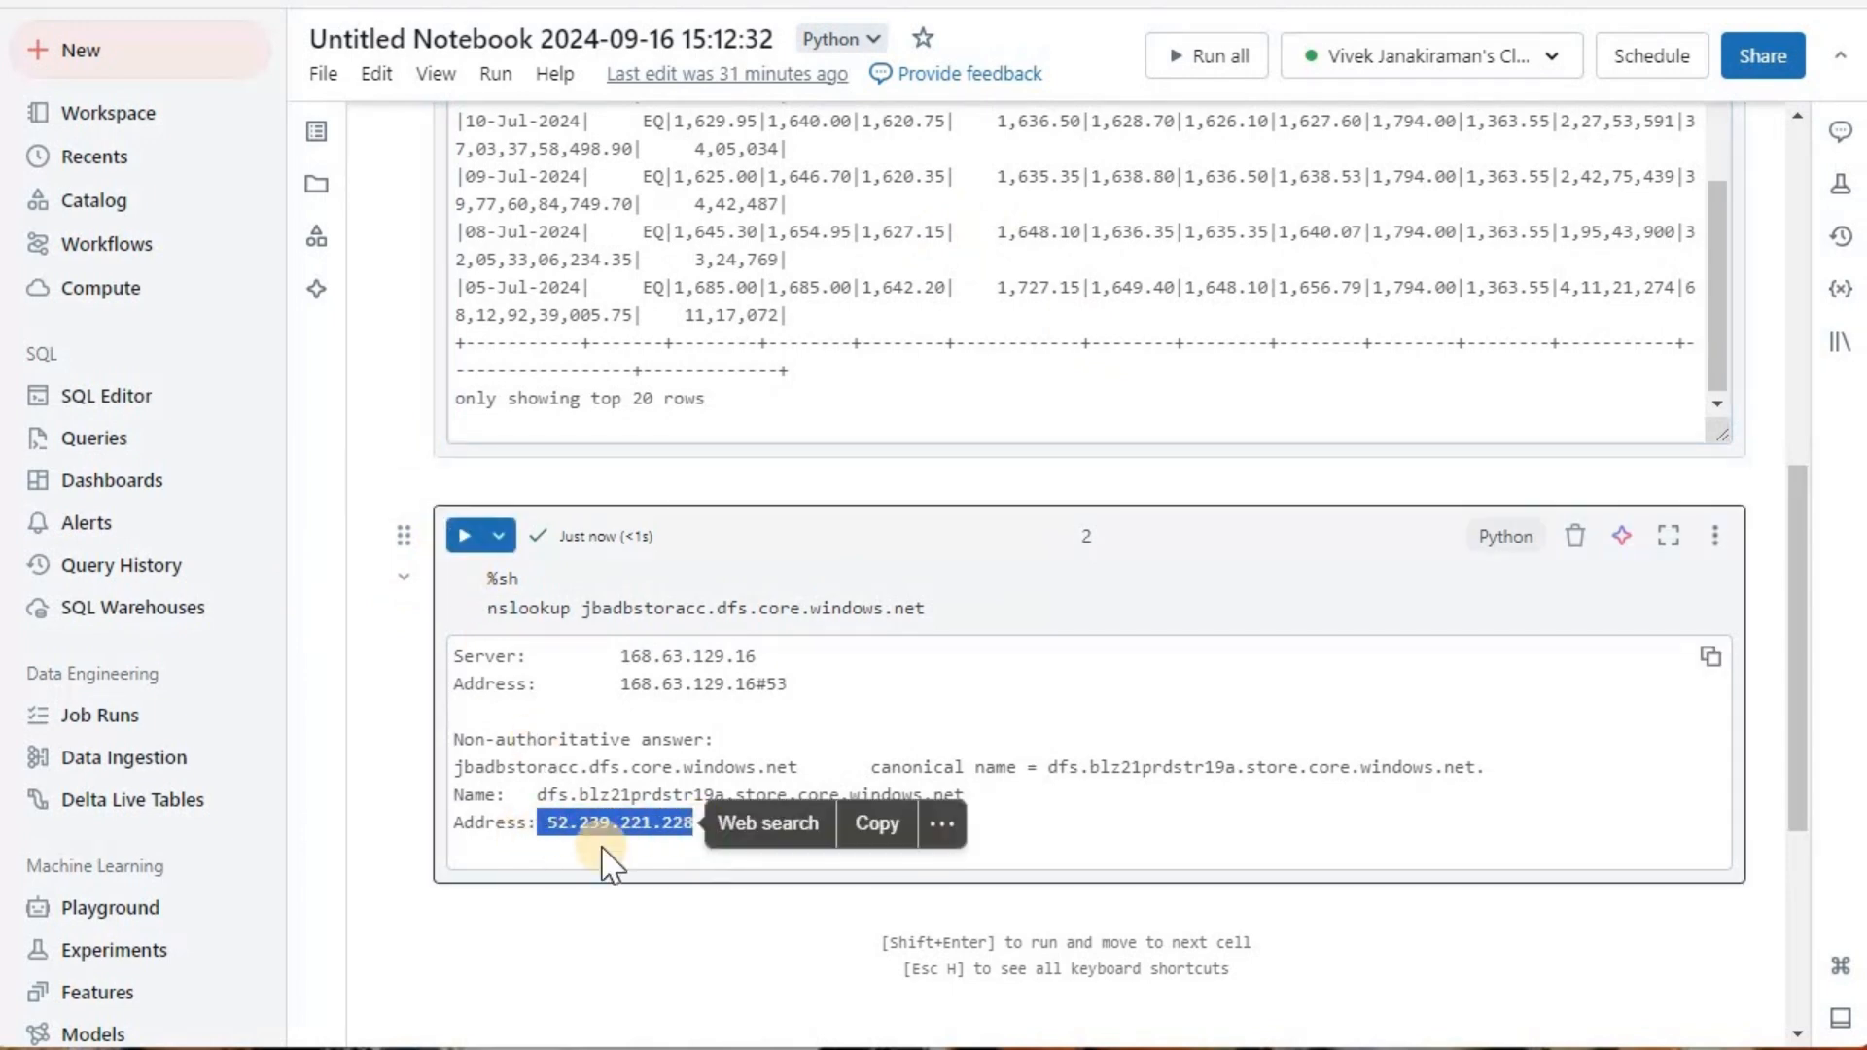
left_click(552, 848)
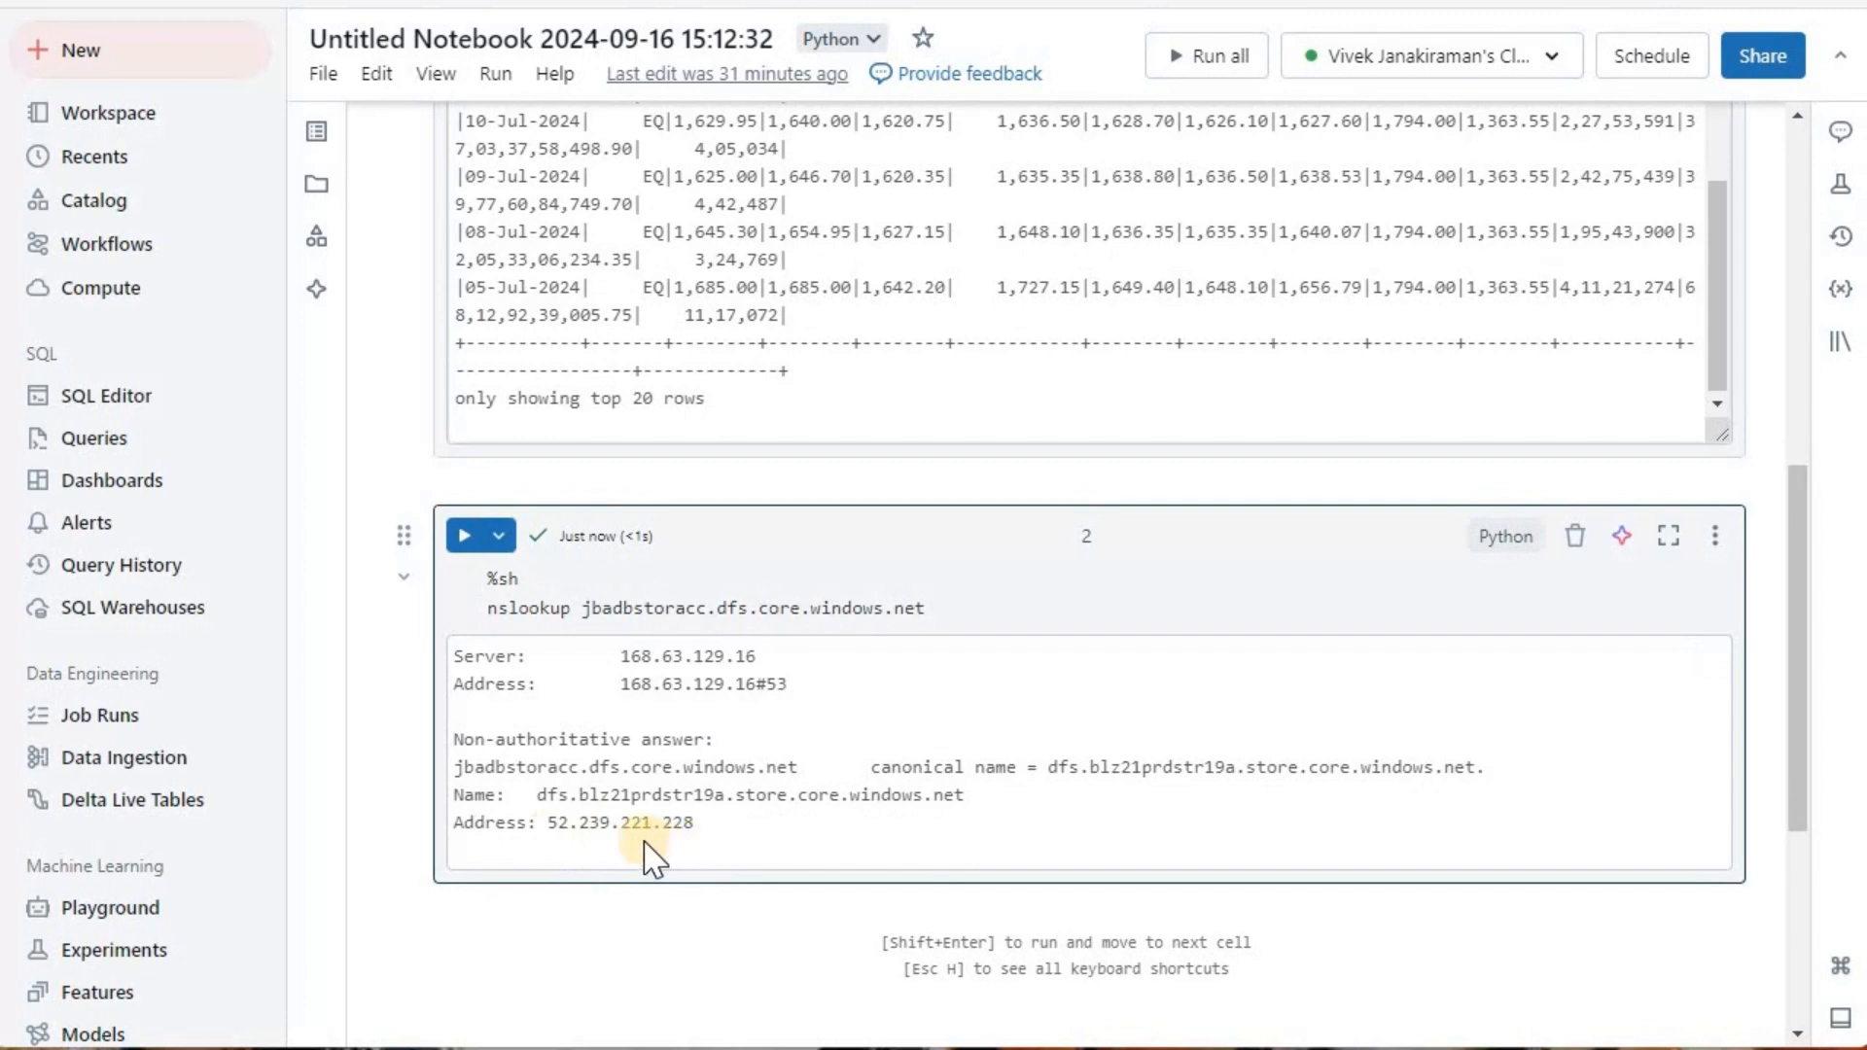
key("ctrl+Return")
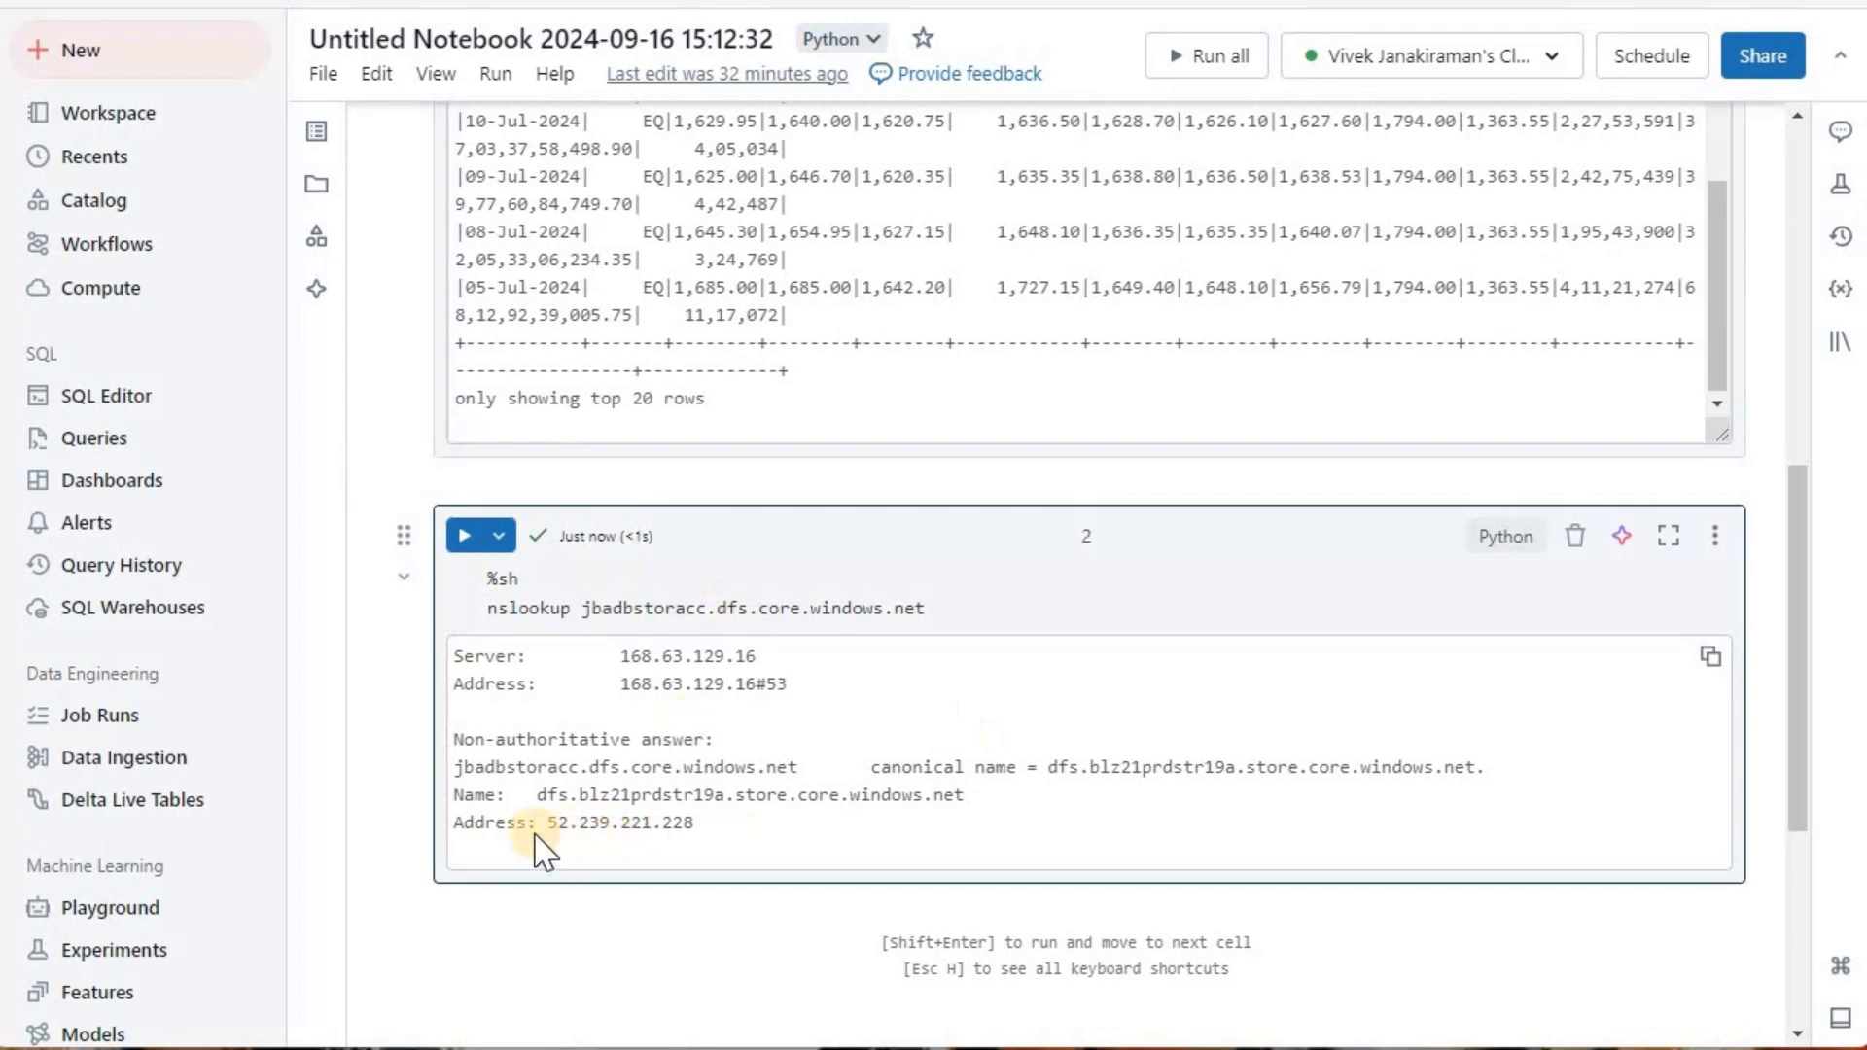
left_click_drag(546, 829, 695, 829)
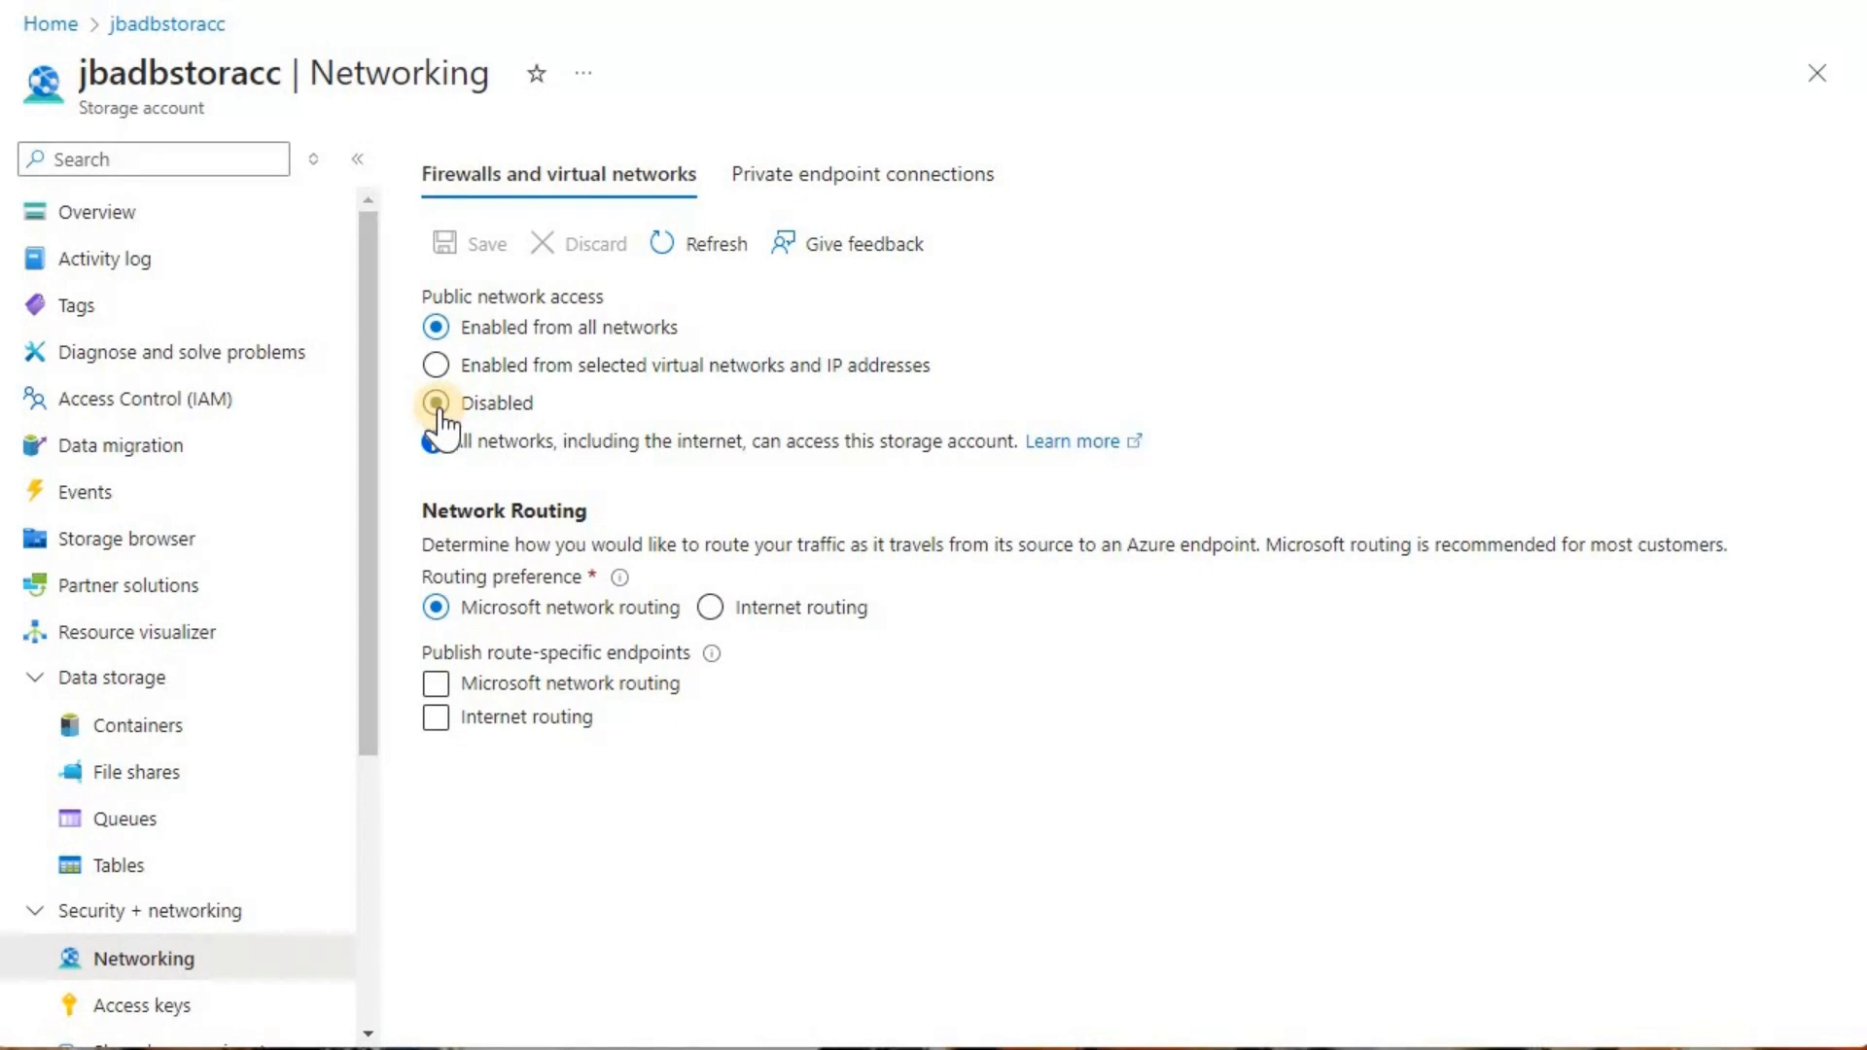
Step: In the Azure portal, review jbadbstoracc's public network access options alongside its private endpoint connections
left_click(870, 186)
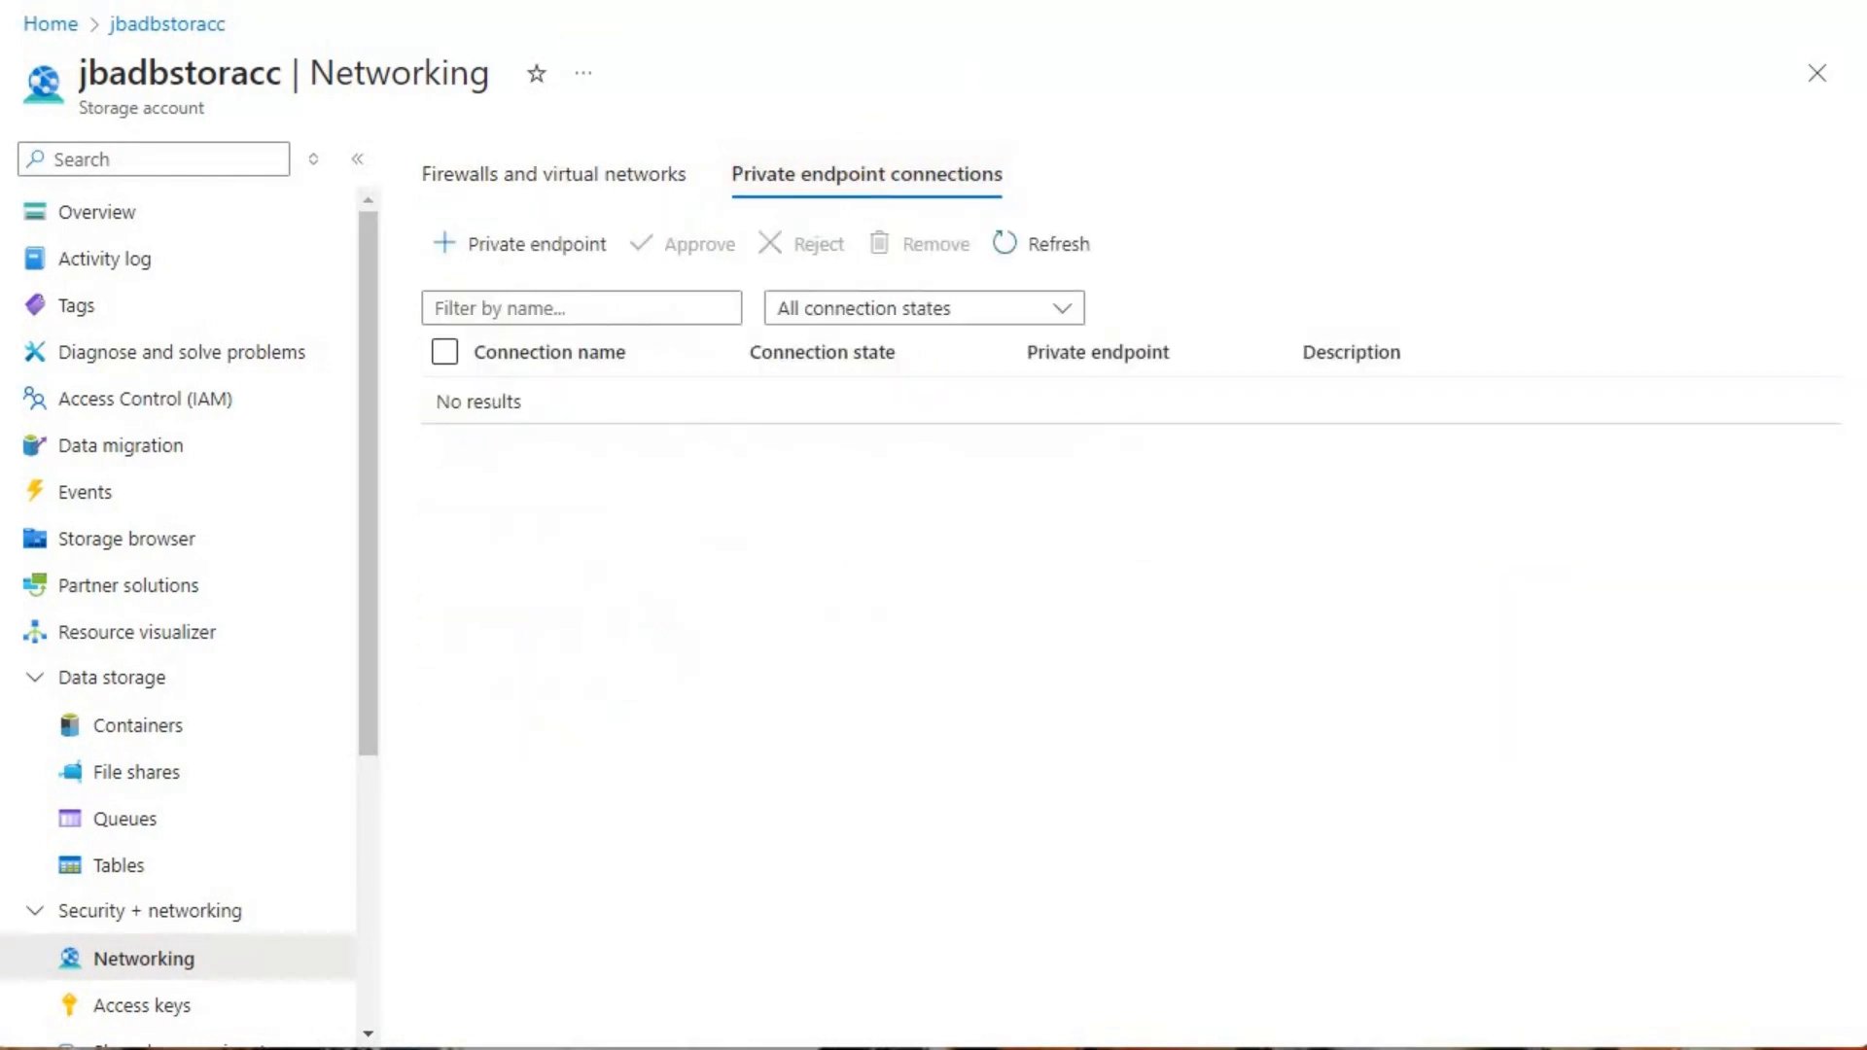
left_click(613, 187)
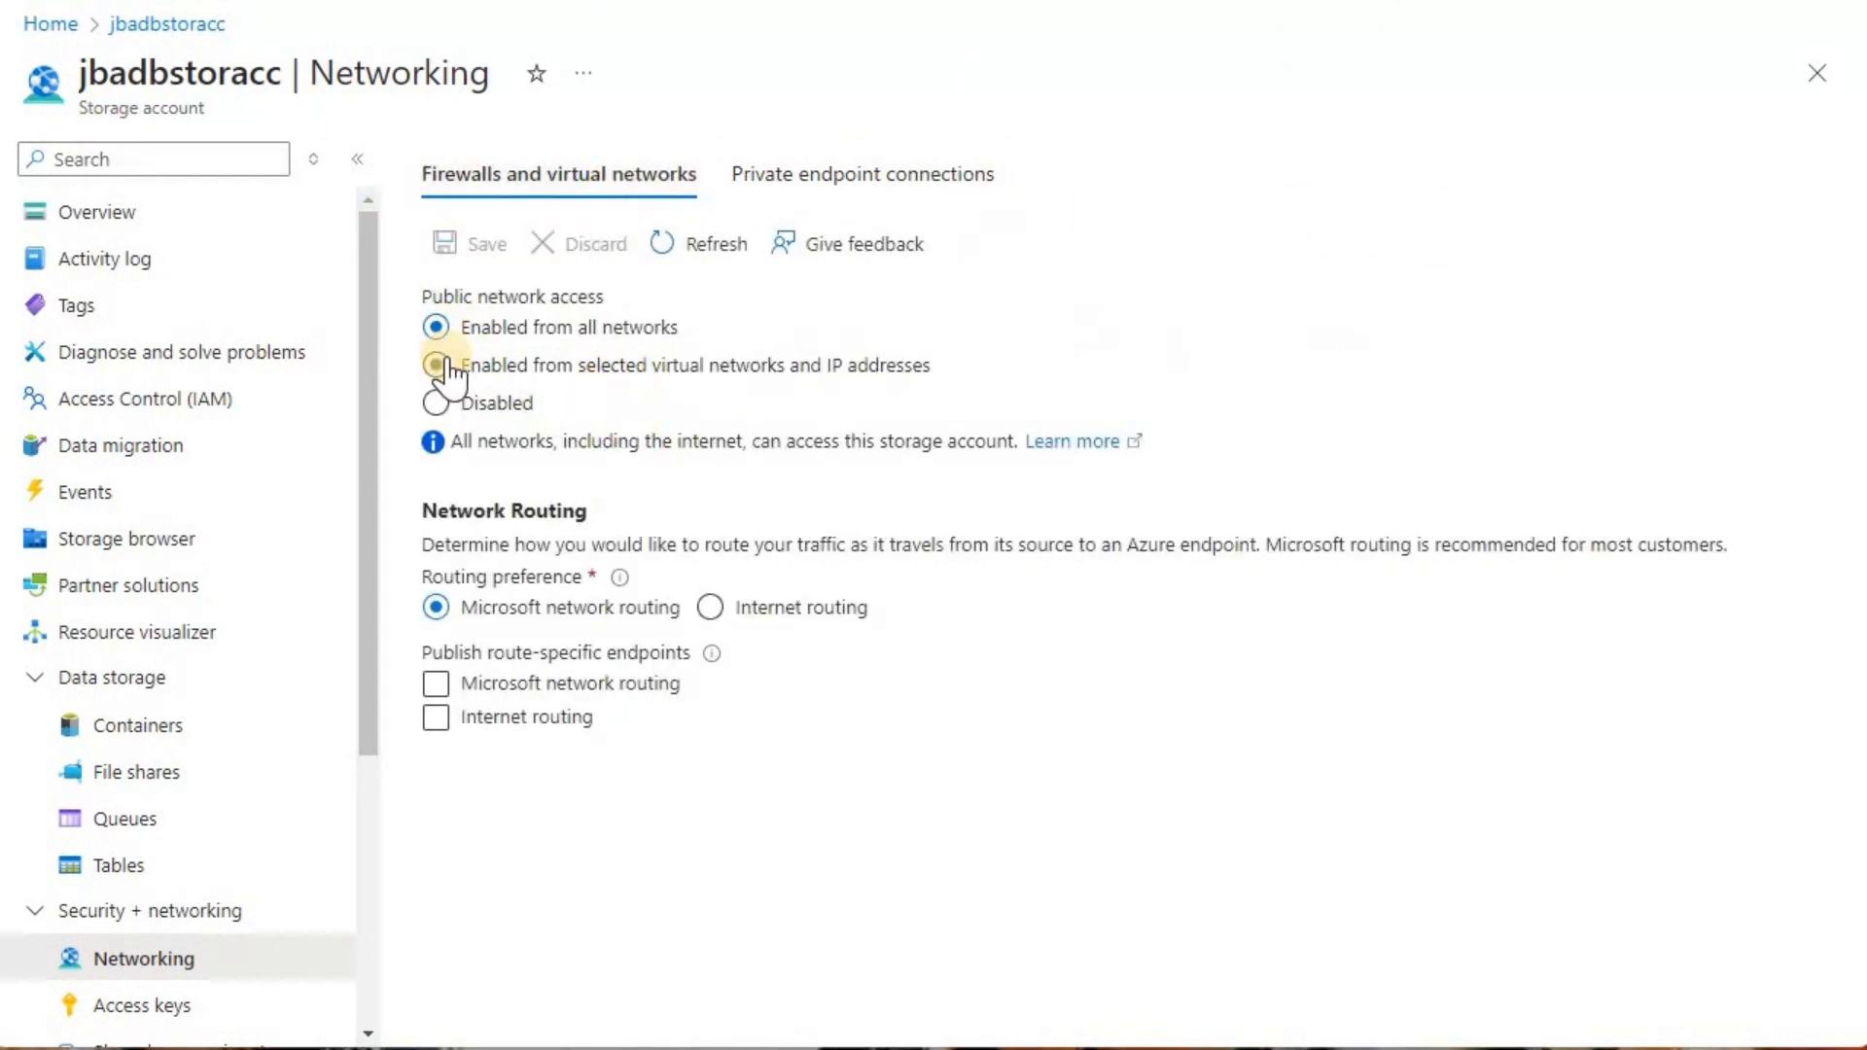
left_click(865, 185)
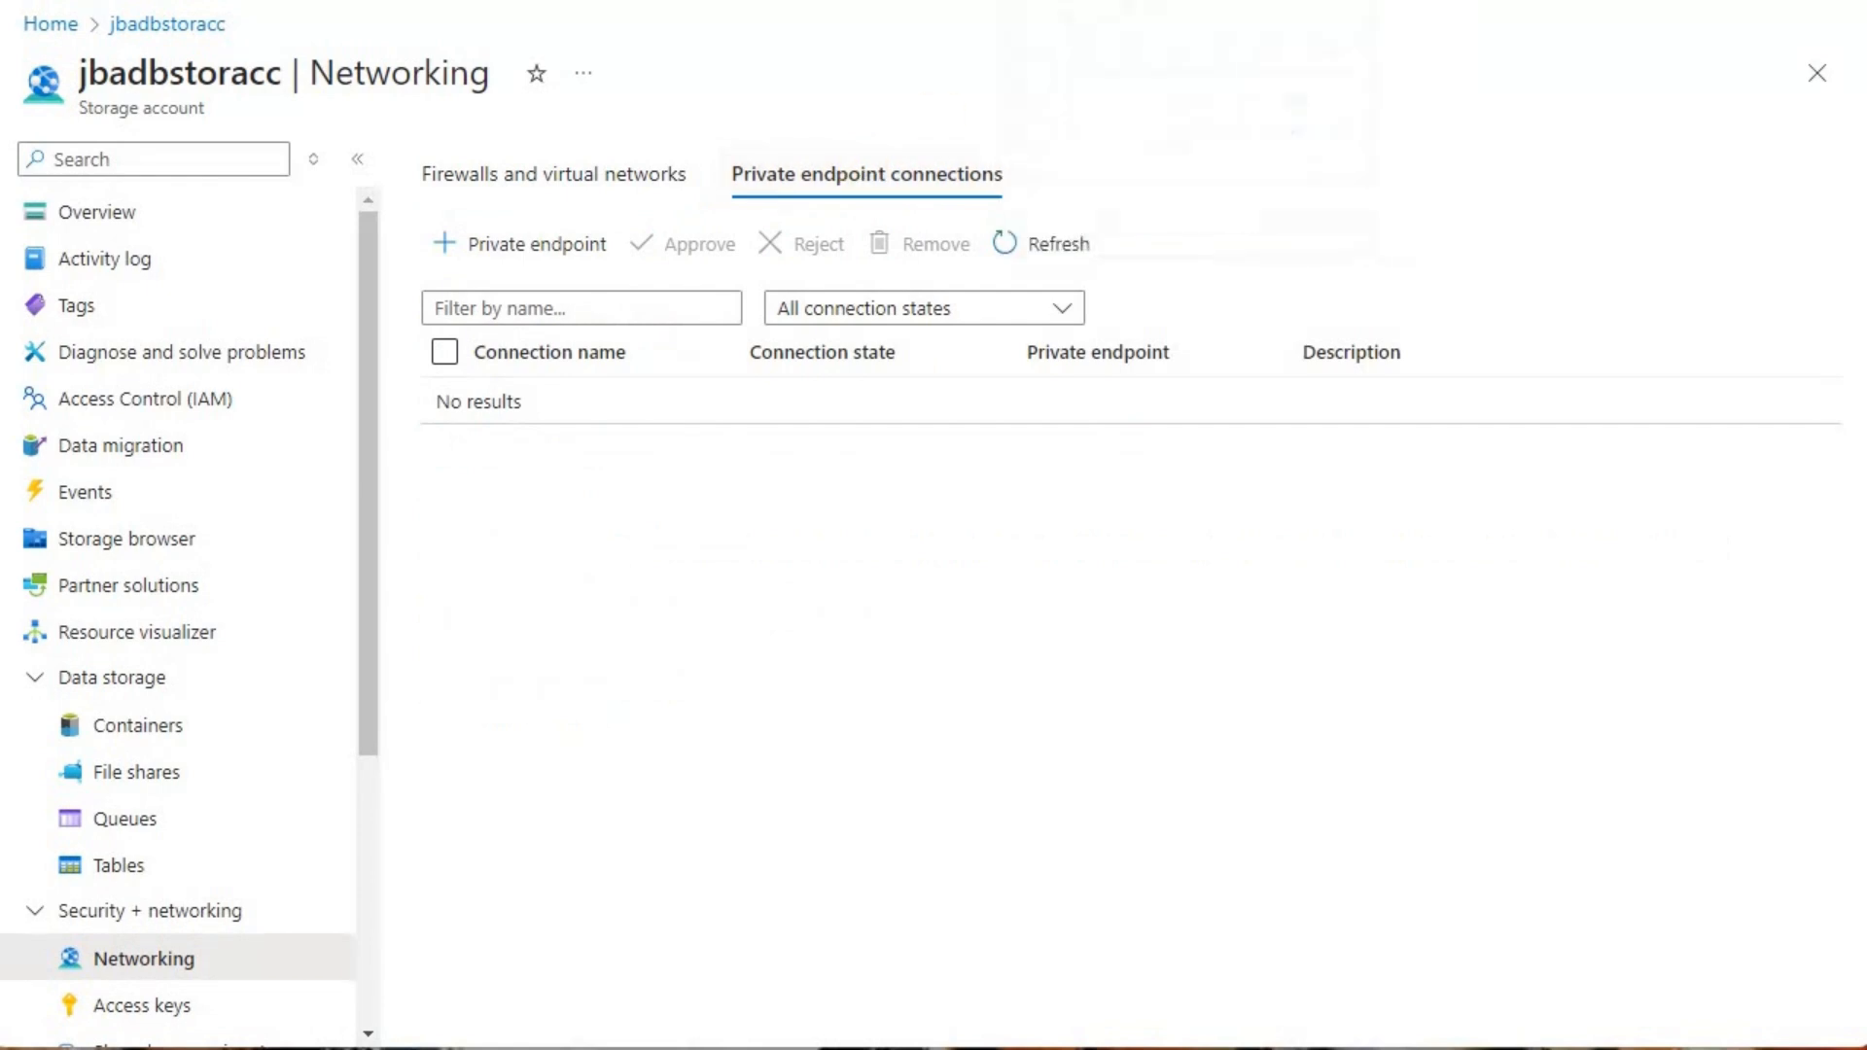
left_click(970, 184)
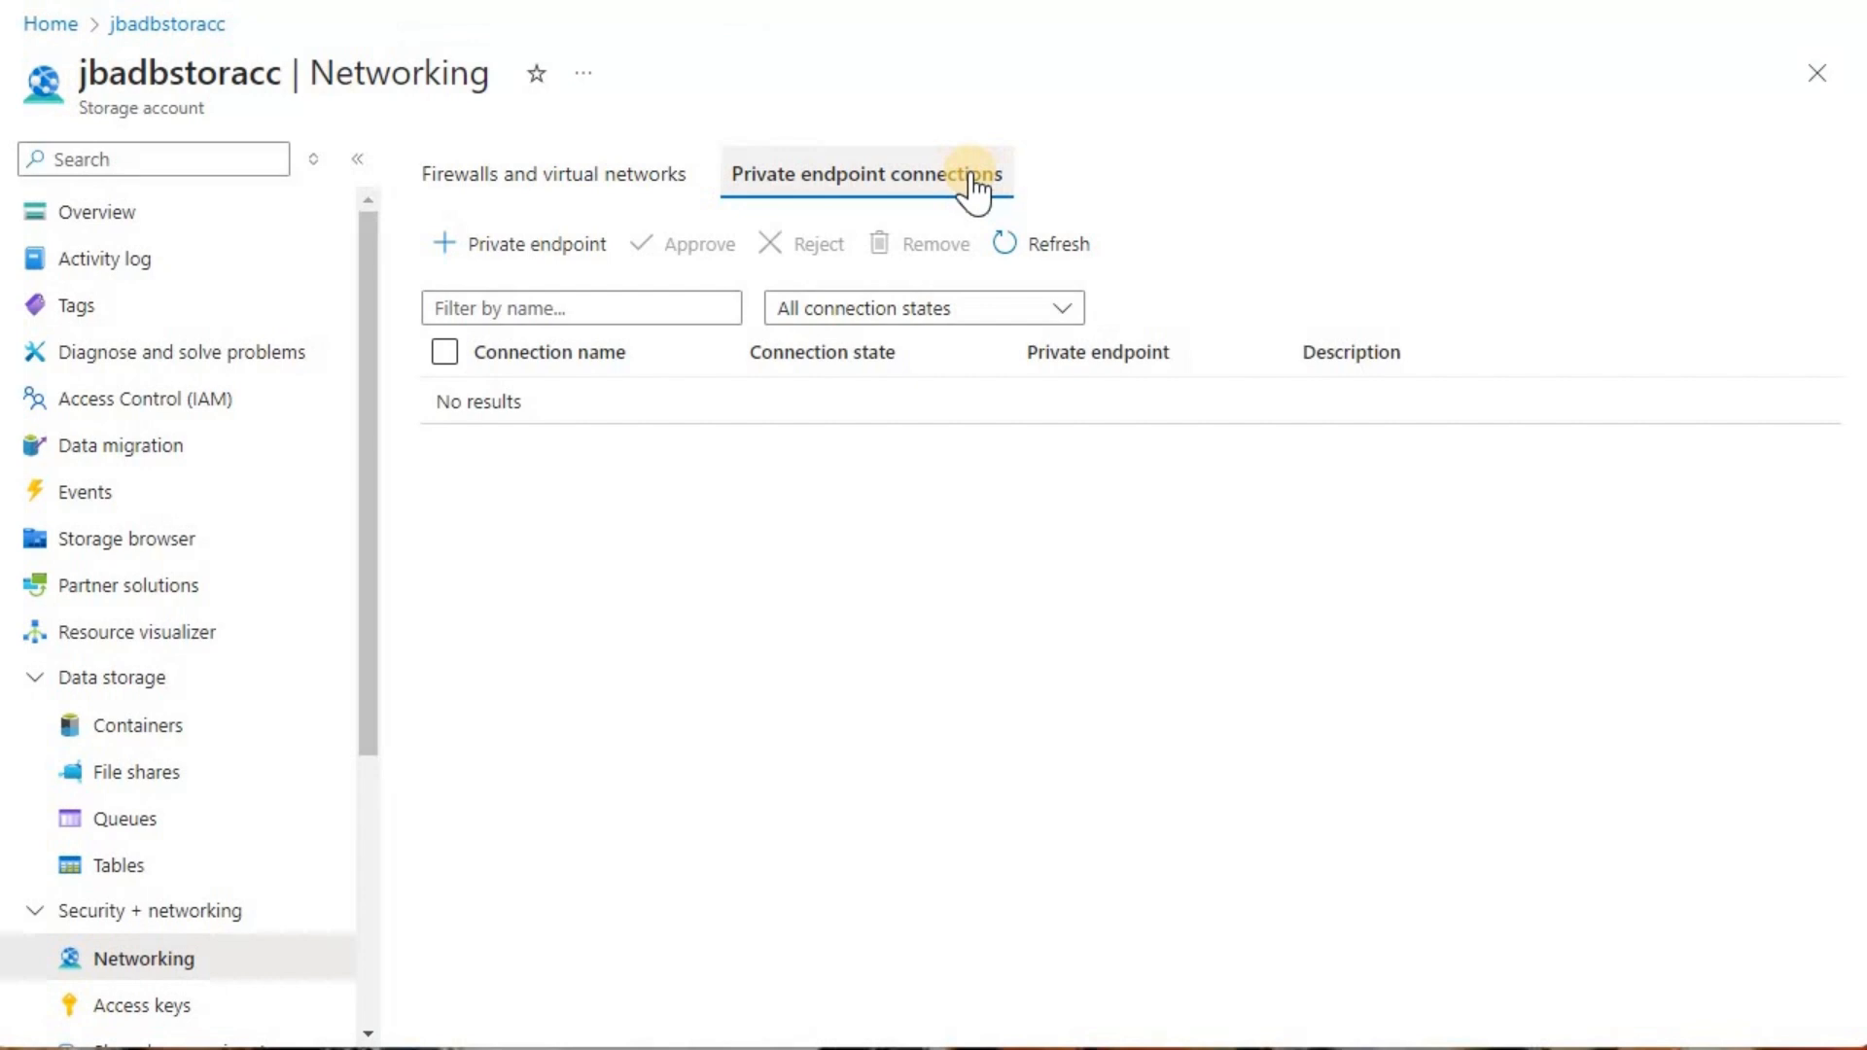
left_click(587, 185)
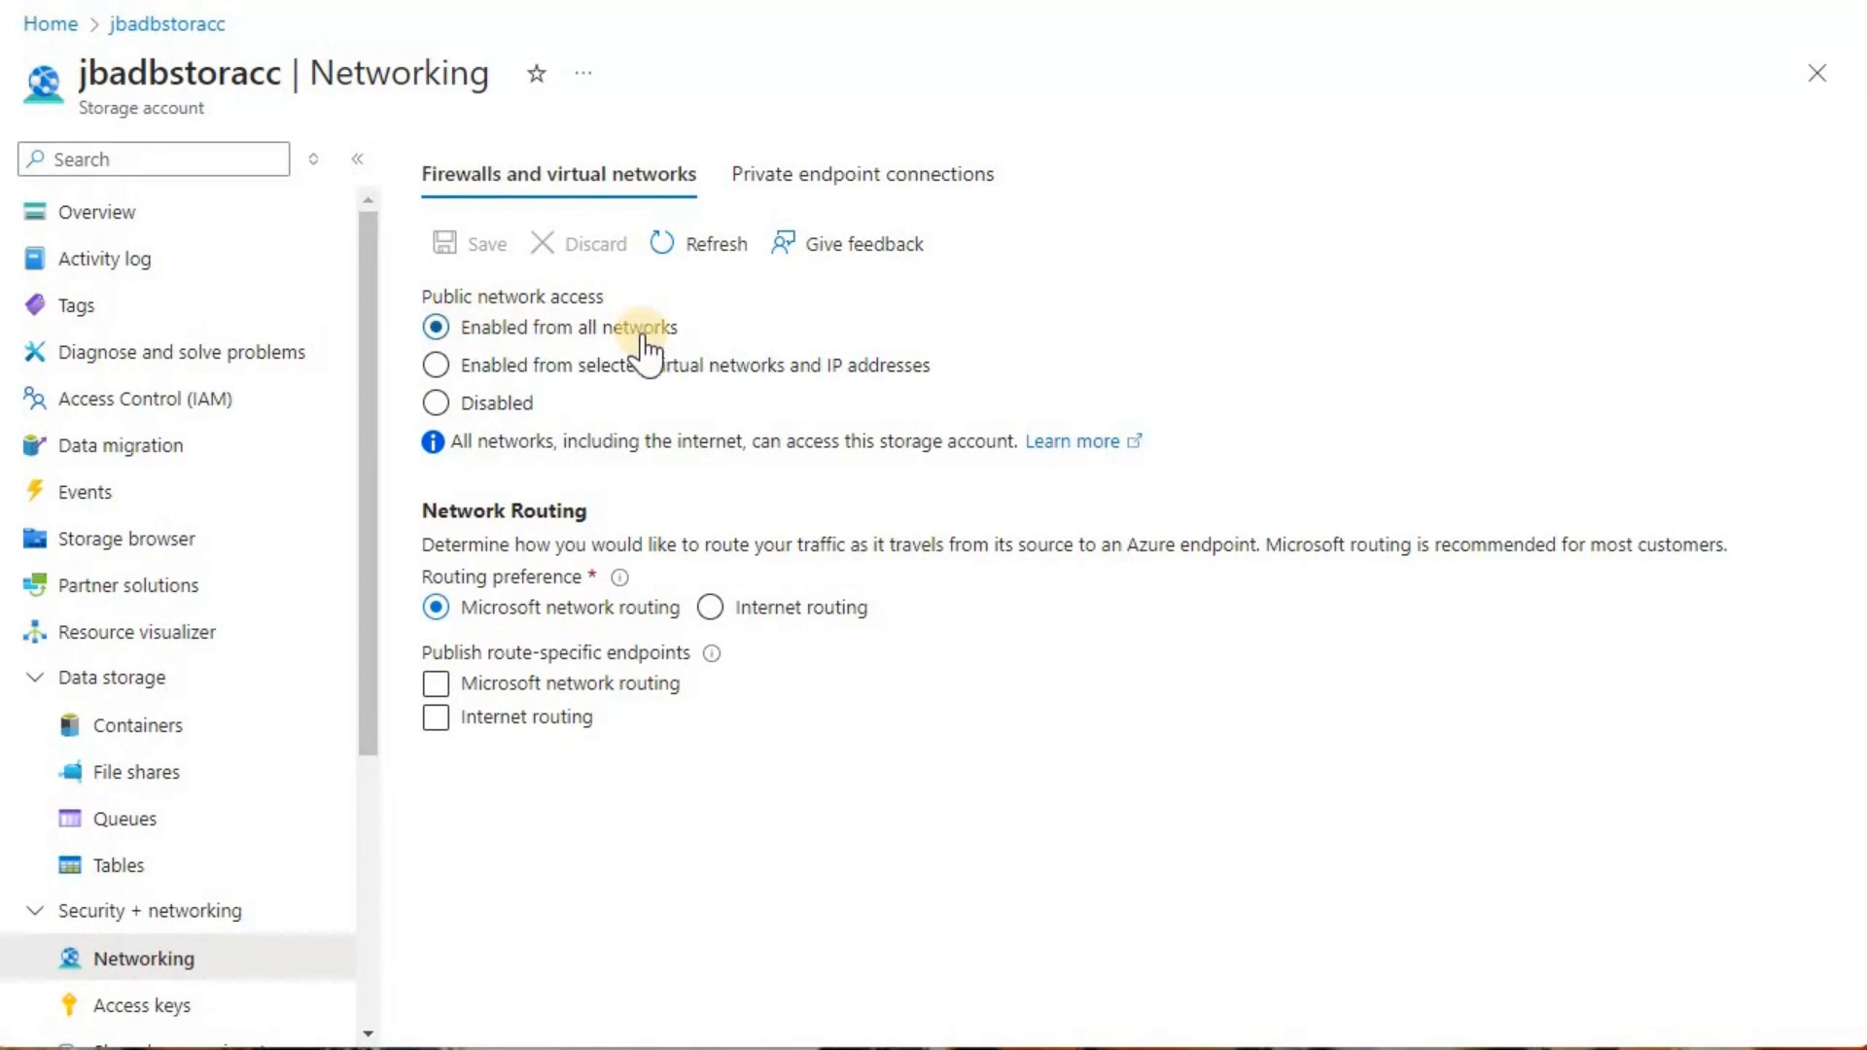
left_click(831, 197)
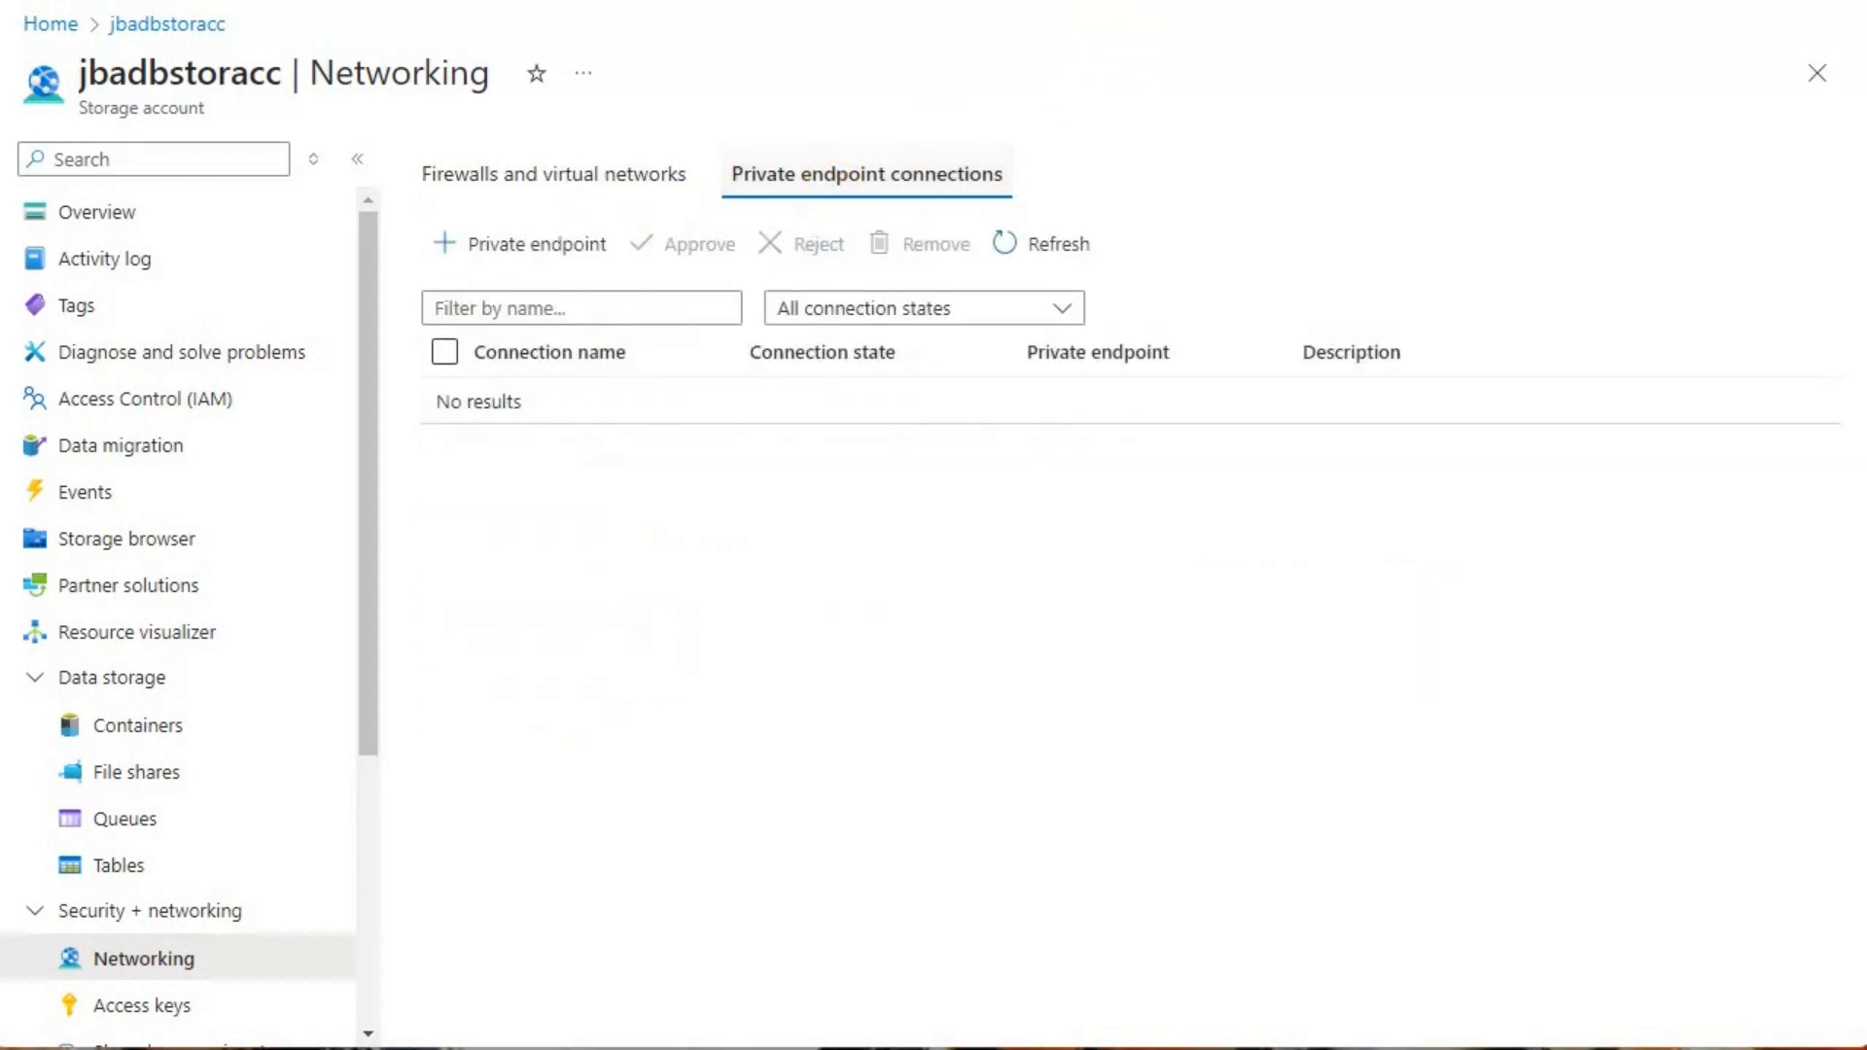